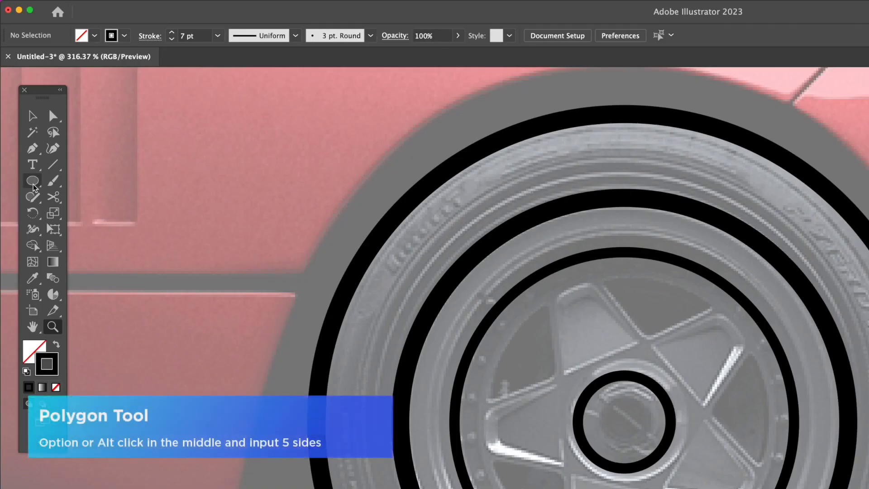
Place a five-sided polygon centred on the rear wheel's hub with the Polygon tool.
{"action": "left_click_drag", "start_coordinate": [20, 113], "coordinate": [66, 124]}
{"action": "left_click", "coordinate": [99, 229]}
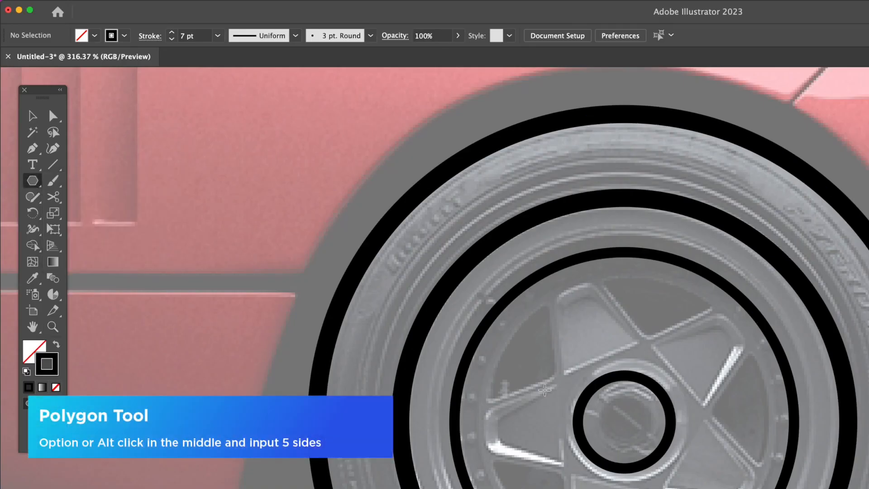
{"action": "left_click", "coordinate": [624, 419], "text": "alt"}
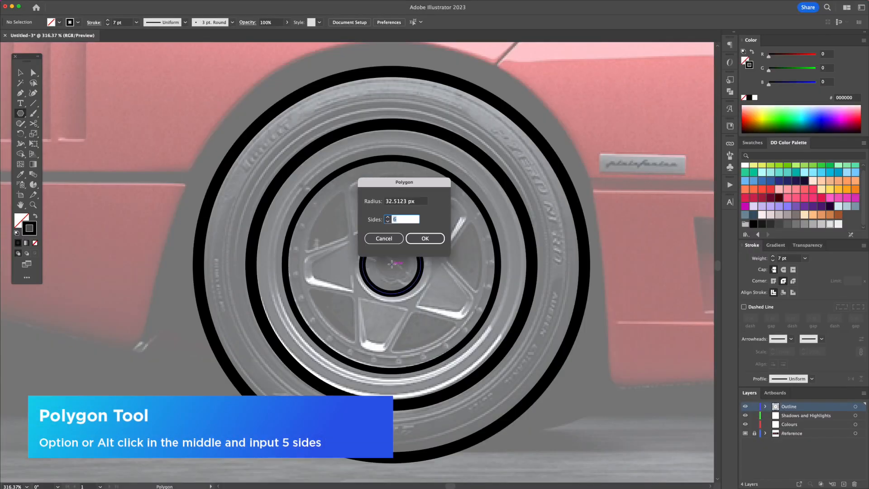
{"action": "type", "text": "5"}
{"action": "key", "text": "Return"}
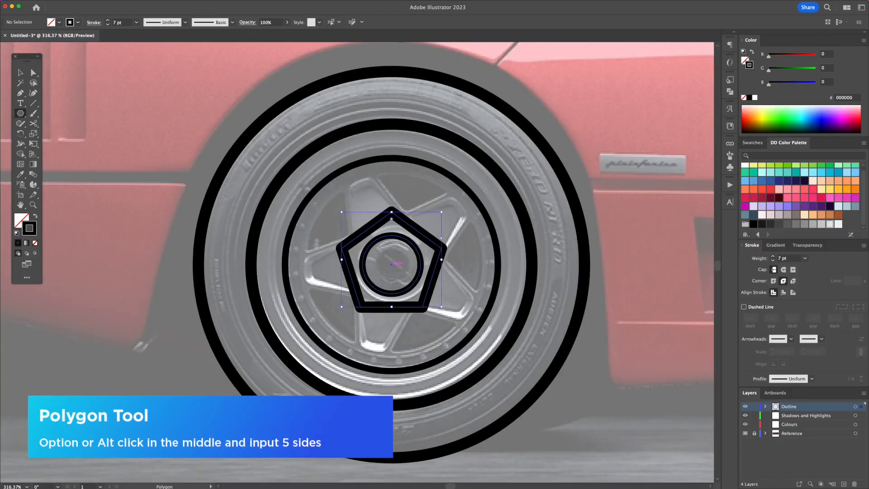
{"action": "key", "text": "v"}
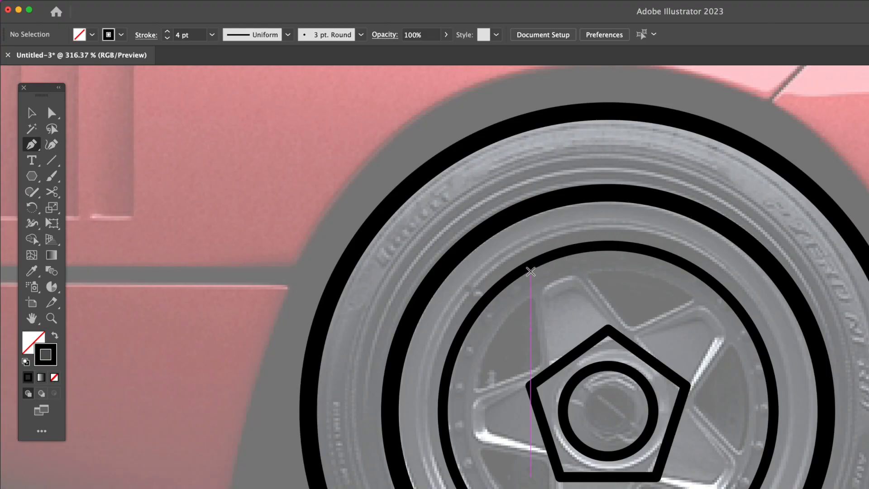
Draw a 4 pt straight line along the pentagon's upper-right edge, extending both ends to the rim's inner ring.
{"action": "left_click_drag", "start_coordinate": [392, 212], "coordinate": [339, 172]}
{"action": "key", "text": "a"}
{"action": "left_click_drag", "start_coordinate": [392, 211], "coordinate": [495, 289]}
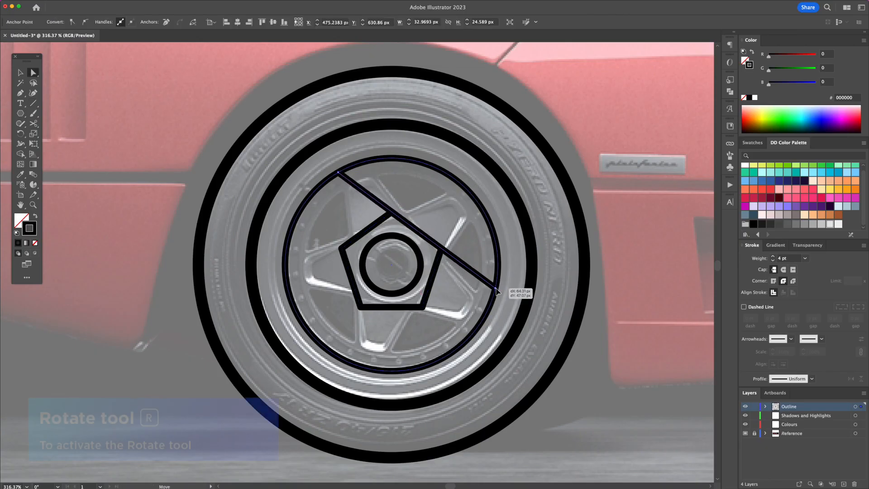
Rotate a copy of the line 72° around the hub centre and repeat it until five lines form the star.
{"action": "key", "text": "r"}
{"action": "left_click", "coordinate": [391, 264], "text": "alt"}
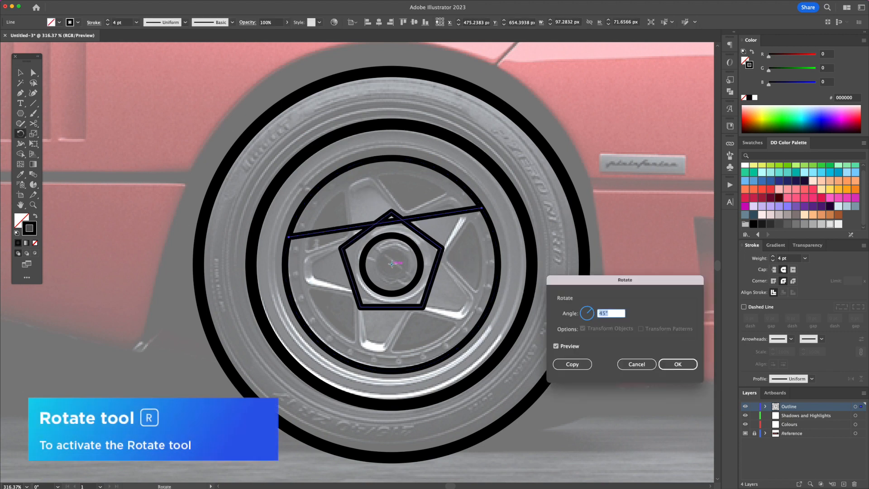
{"action": "left_click", "coordinate": [572, 365]}
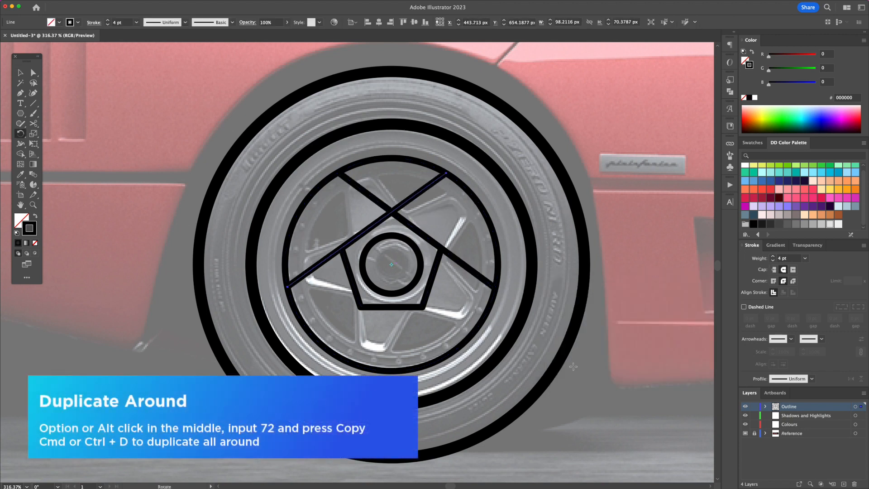
{"action": "key", "text": "super+d"}
{"action": "key", "text": "super+d"}
{"action": "key", "text": "super+d"}
Add smaller concentric copies of the hub circle and of the ring enclosing the star.
{"action": "key", "text": "v"}
{"action": "left_click", "coordinate": [422, 272]}
{"action": "left_click_drag", "start_coordinate": [421, 236], "coordinate": [409, 247]}
{"action": "scroll", "coordinate": [453, 213], "scroll_direction": "down", "scroll_amount": 1}
{"action": "left_click", "coordinate": [475, 193]}
{"action": "left_click_drag", "start_coordinate": [501, 155], "coordinate": [488, 164]}
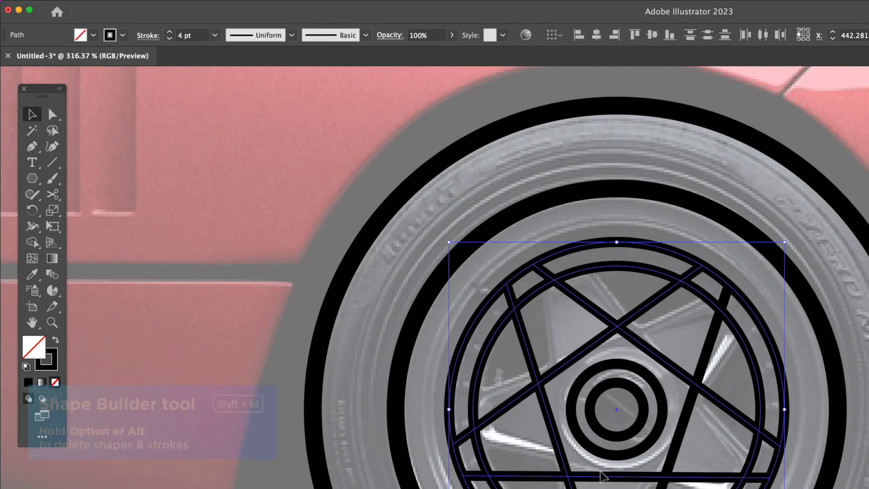
Merge the segments between the two rings around the star with Shape Builder, removing the line pieces that cross them.
{"action": "left_click", "coordinate": [32, 242]}
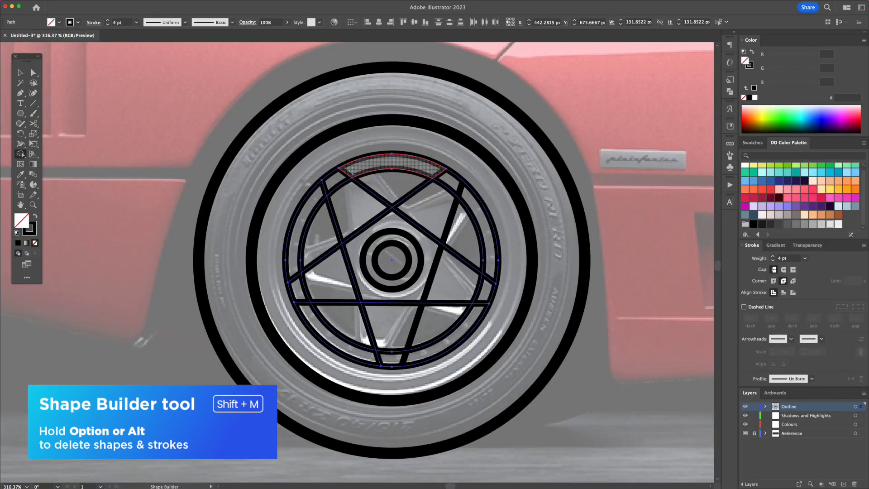
{"action": "mouse_move", "coordinate": [353, 170]}
{"action": "left_mouse_down"}
{"action": "mouse_move", "coordinate": [429, 169]}
{"action": "mouse_move", "coordinate": [457, 187]}
{"action": "left_mouse_up"}
{"action": "key", "text": "v"}
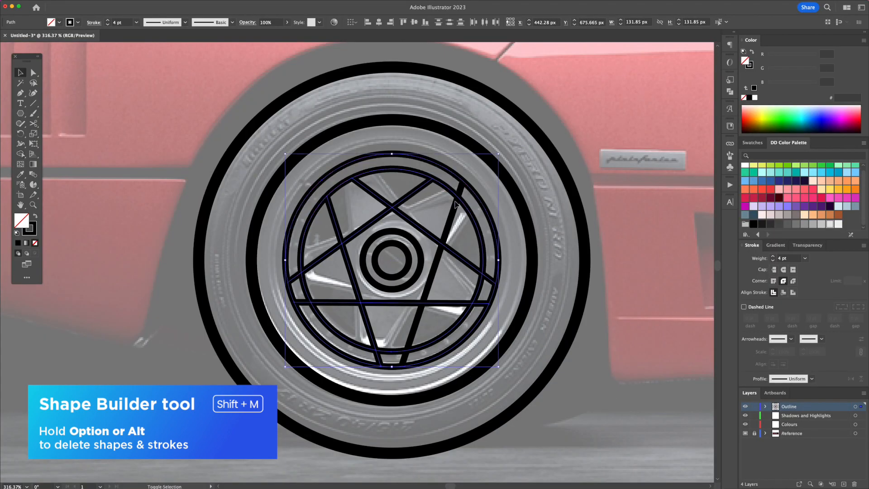
{"action": "key", "text": "shift+m"}
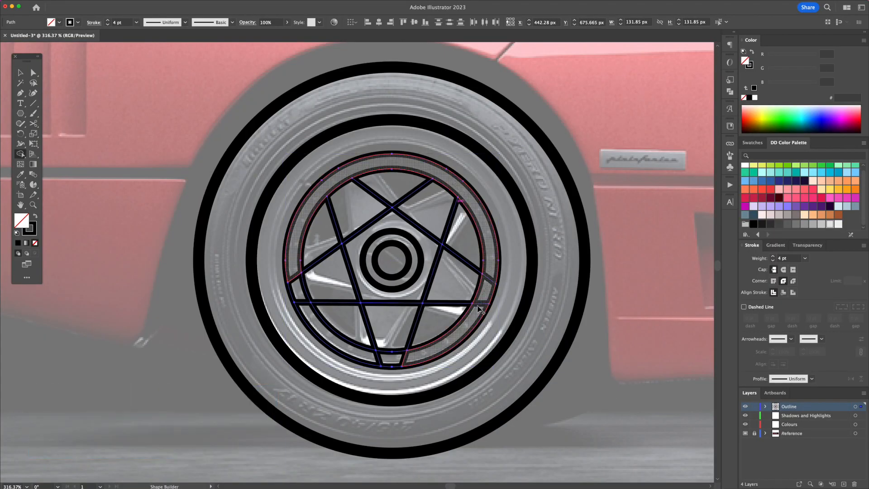
{"action": "mouse_move", "coordinate": [376, 359]}
{"action": "left_mouse_down"}
{"action": "mouse_move", "coordinate": [305, 307]}
{"action": "mouse_move", "coordinate": [295, 275]}
{"action": "left_mouse_up"}
{"action": "key", "text": "v"}
Release the compound path formed by the two rings around the star.
{"action": "left_click", "coordinate": [461, 192]}
{"action": "left_click", "coordinate": [467, 185]}
{"action": "right_click", "coordinate": [466, 186]}
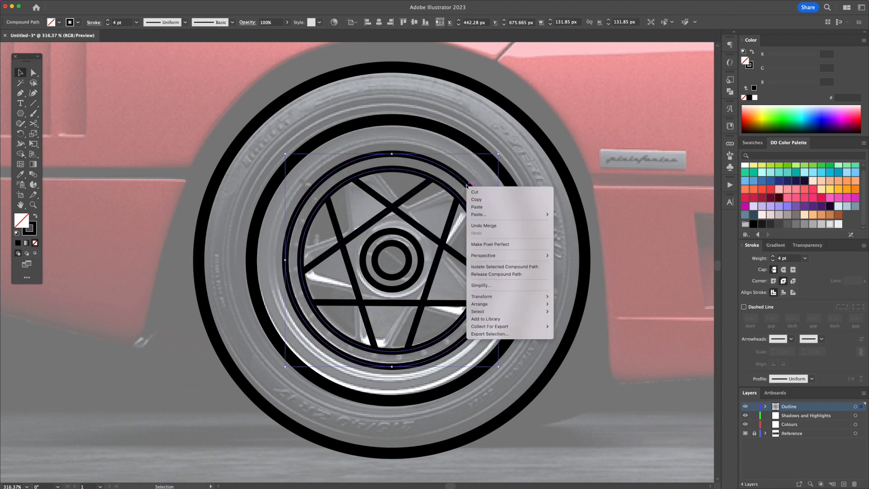
{"action": "left_click", "coordinate": [496, 274]}
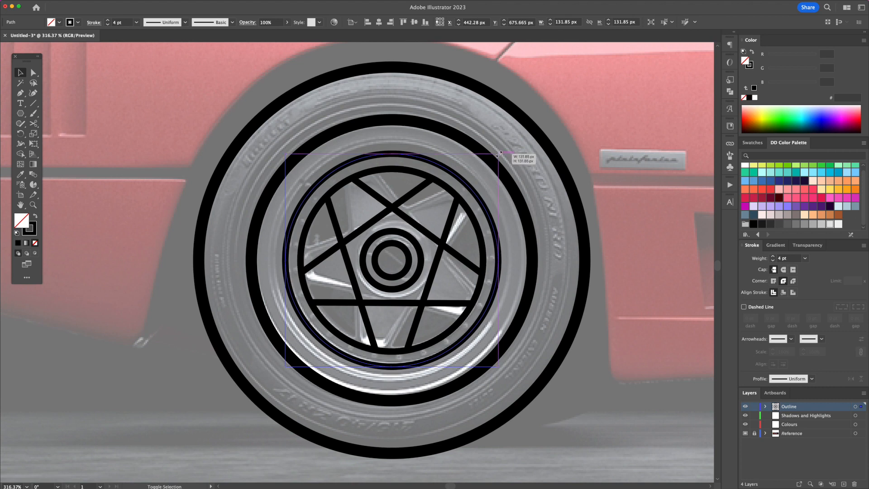
Enlarge the outer of the two rim rings slightly about its centre and clear the stray dots left beside the rings.
{"action": "left_click_drag", "start_coordinate": [499, 154], "coordinate": [507, 147]}
{"action": "left_click_drag", "start_coordinate": [464, 181], "coordinate": [322, 182]}
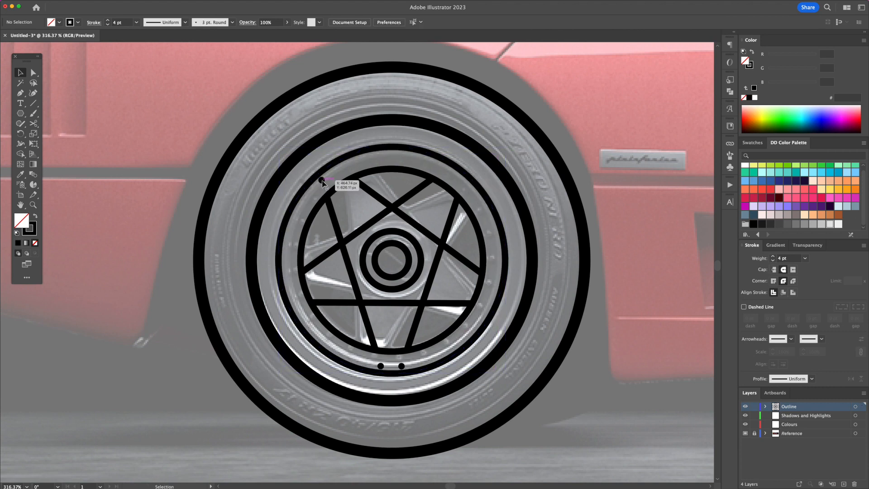
{"action": "left_click_drag", "start_coordinate": [380, 367], "coordinate": [388, 379]}
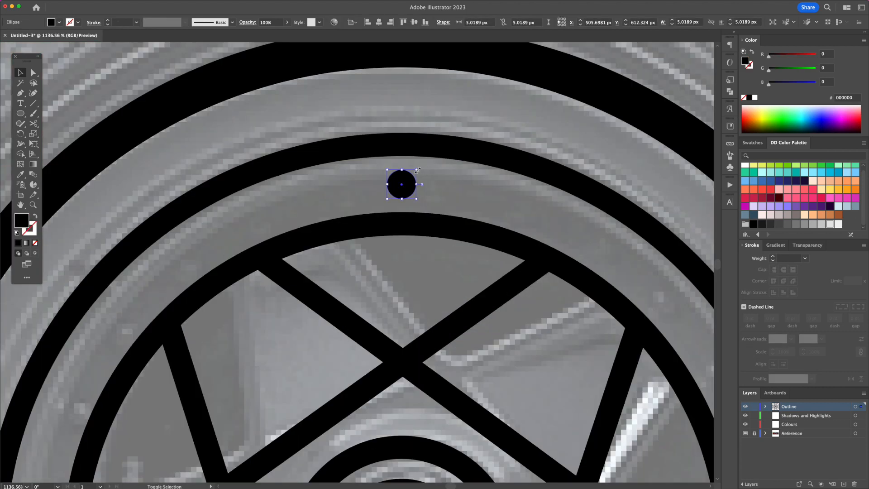
Rotate copies of the black bolt dot around the hub centre to form ten evenly spaced bolts.
{"action": "key", "text": "r"}
{"action": "scroll", "coordinate": [395, 244], "scroll_direction": "down", "scroll_amount": 2}
{"action": "left_click", "coordinate": [395, 244], "text": "alt"}
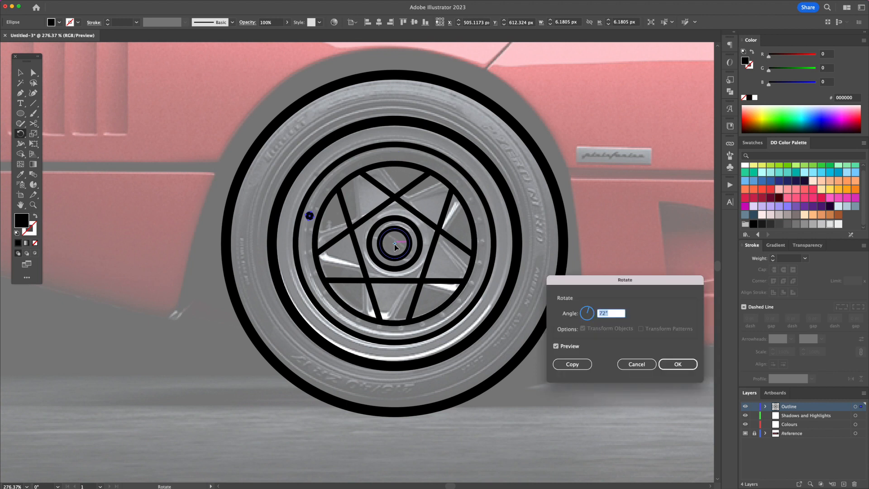
{"action": "left_click", "coordinate": [572, 365]}
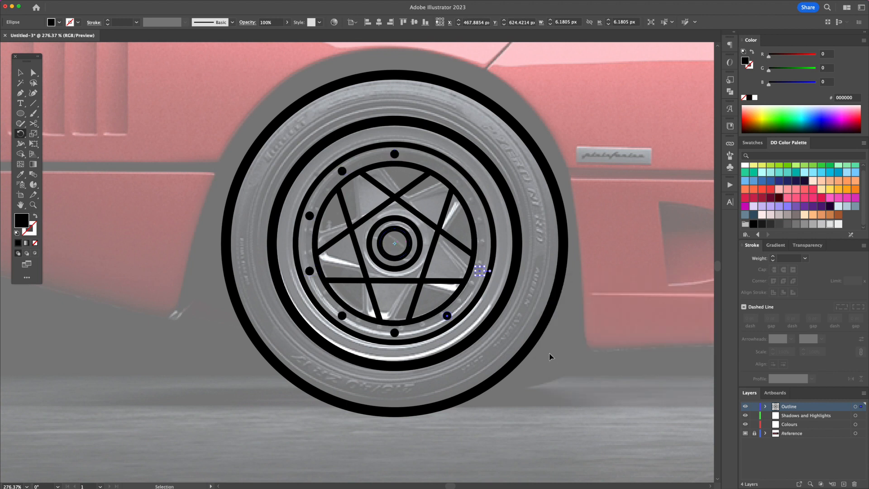
{"action": "key", "text": "v"}
Make two enlarged concentric copies of the 4 pt rim ring inside the tyre area as tread lines.
{"action": "left_click", "coordinate": [488, 282]}
{"action": "left_click_drag", "start_coordinate": [495, 146], "coordinate": [540, 99]}
{"action": "left_click", "coordinate": [492, 147], "text": "shift"}
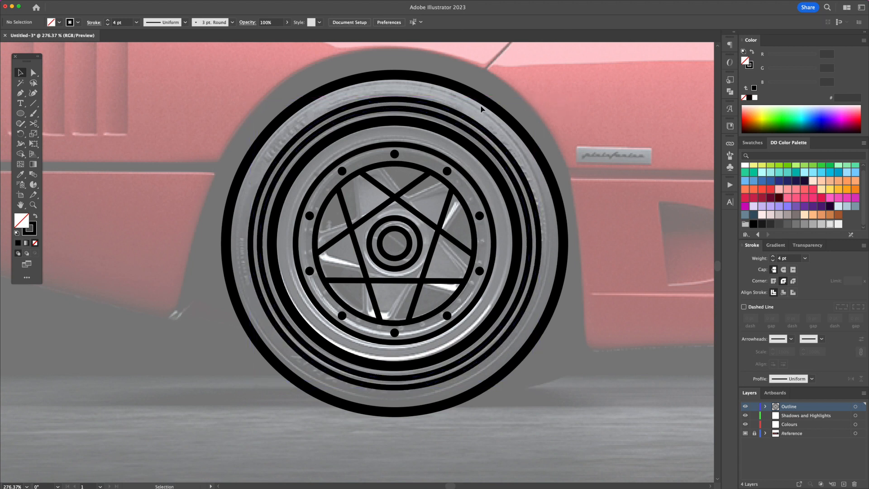
Delete the upper-left section of the outer tread ring.
{"action": "left_click", "coordinate": [322, 121]}
{"action": "key", "text": "Delete"}
{"action": "key", "text": "v"}
Delete the lower-right section of the inner tread ring to leave an open arc.
{"action": "left_click", "coordinate": [645, 250]}
{"action": "left_click", "coordinate": [530, 243]}
{"action": "key", "text": "a"}
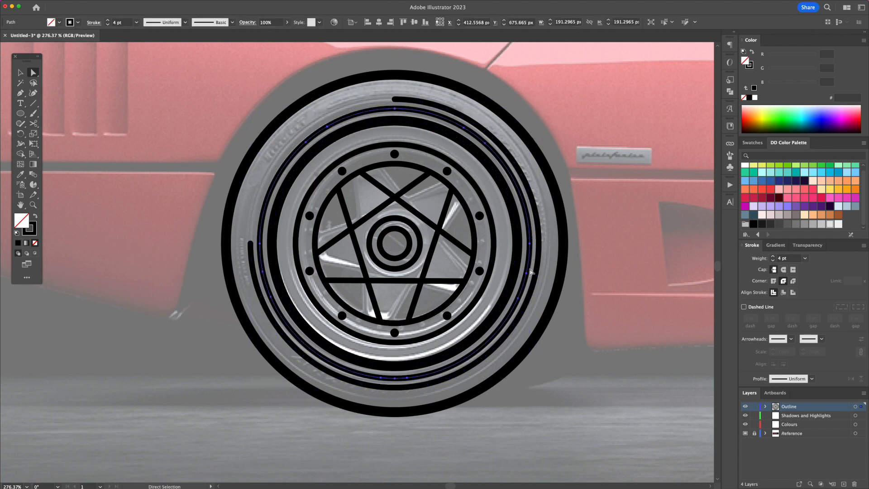
{"action": "left_click", "coordinate": [519, 299]}
{"action": "key", "text": "Delete"}
{"action": "key", "text": "v"}
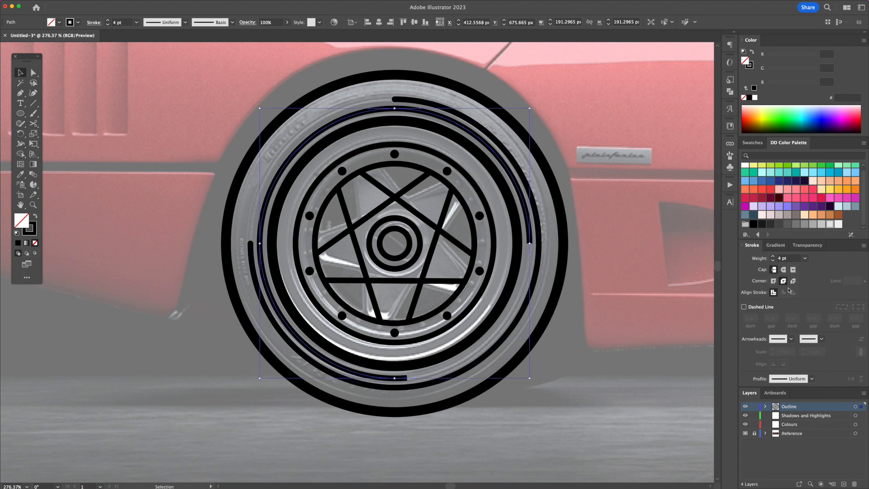
Duplicate the rear wheel horizontally onto the front wheel and scale the copy down to fit the reference.
{"action": "left_click", "coordinate": [615, 286]}
{"action": "left_click", "coordinate": [745, 434]}
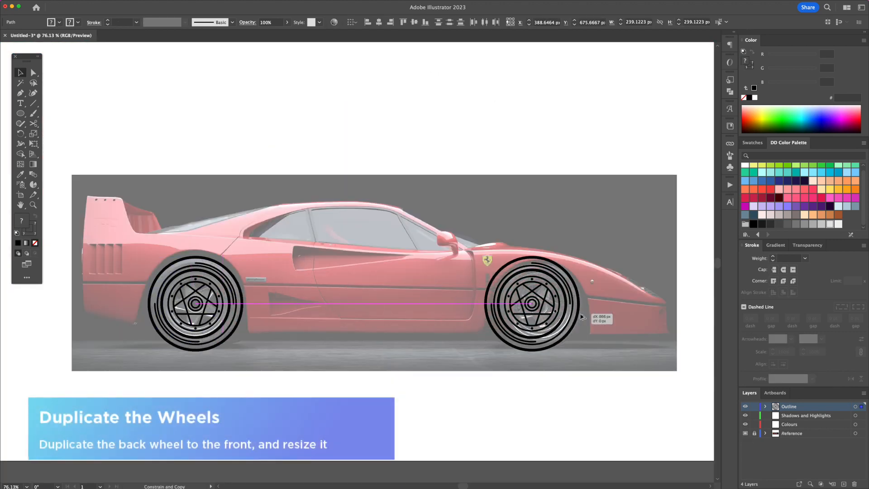
{"action": "left_click_drag", "start_coordinate": [579, 267], "coordinate": [564, 278]}
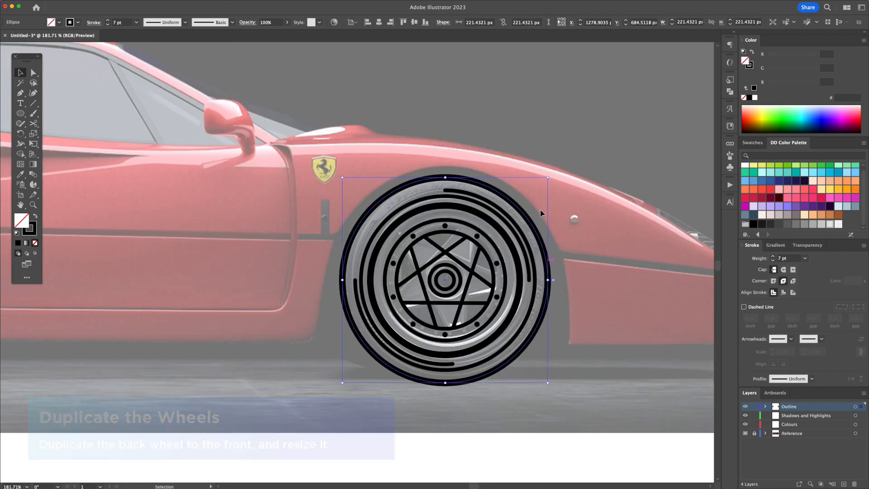
Make a slightly larger copy of the front tyre's outline for the wheel well and add anchor points for trimming it.
{"action": "left_click_drag", "start_coordinate": [548, 177], "coordinate": [559, 166]}
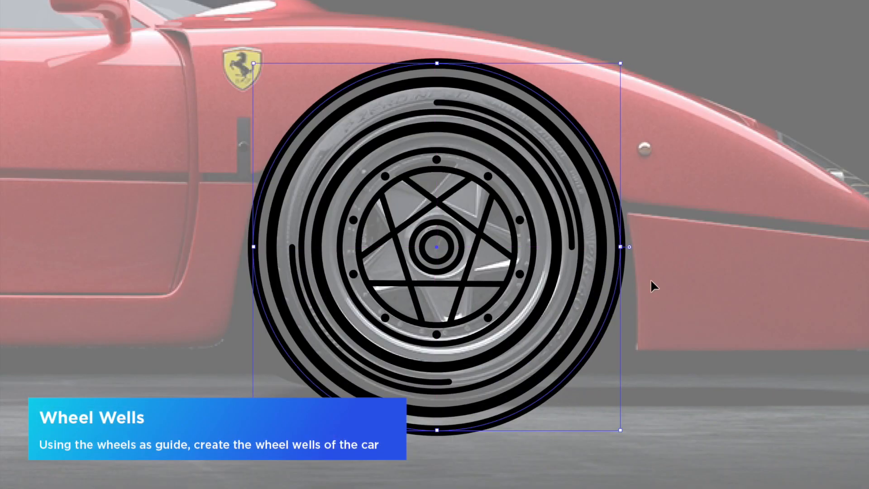
{"action": "key", "text": "p"}
{"action": "left_click", "coordinate": [619, 217]}
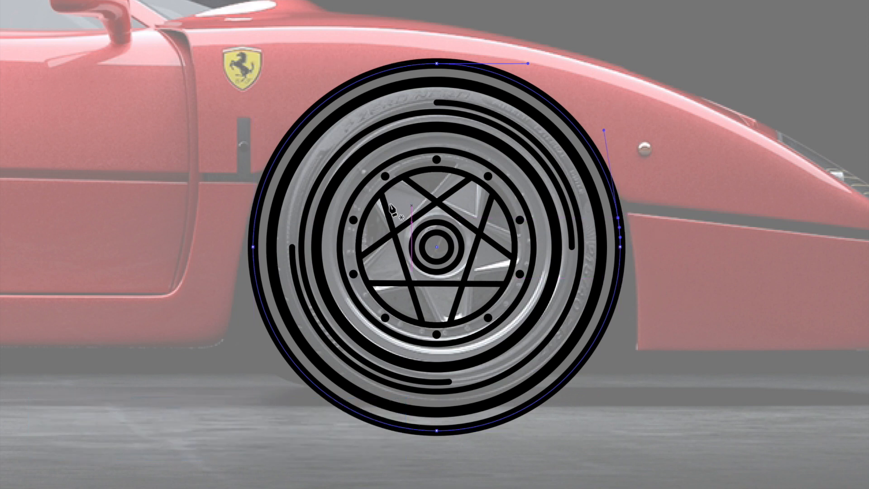
Delete the left, bottom and right anchor points of the enlarged circle, keeping only the arch above the front tyre.
{"action": "left_click", "coordinate": [253, 247]}
{"action": "key", "text": "Delete"}
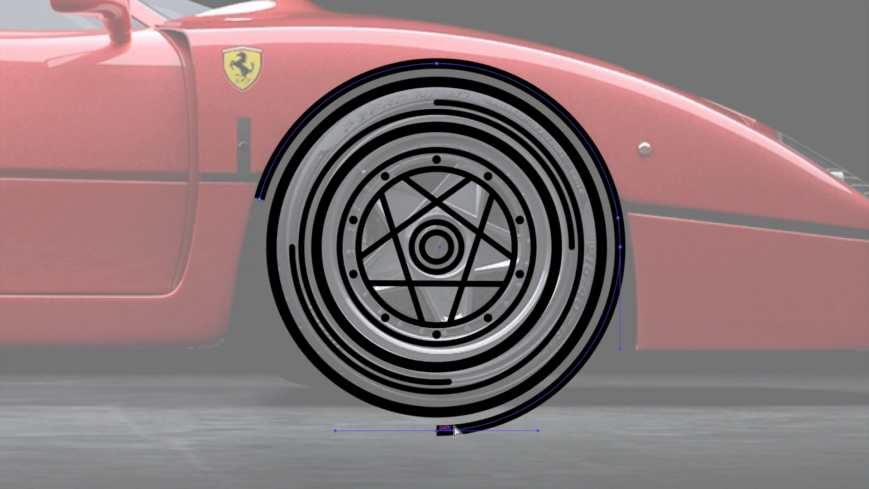
{"action": "left_click", "coordinate": [437, 430]}
{"action": "key", "text": "Delete"}
{"action": "left_click", "coordinate": [620, 247]}
{"action": "key", "text": "Delete"}
{"action": "key", "text": "v"}
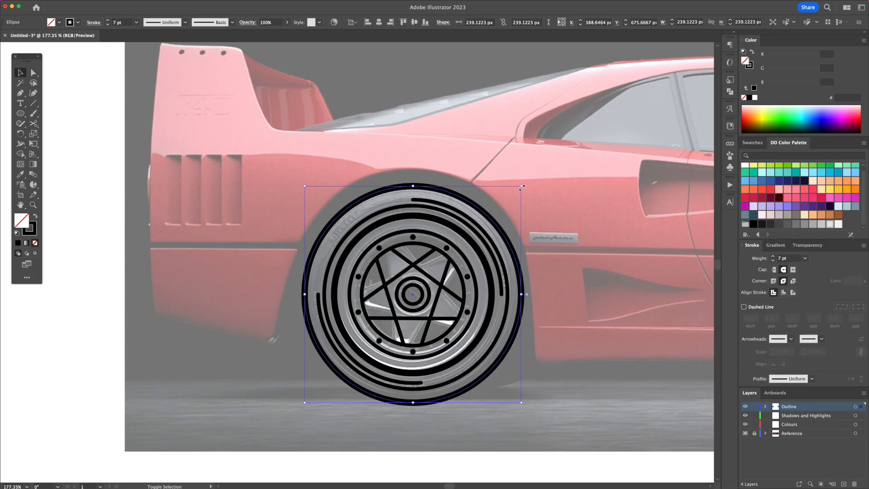
Make an enlarged copy of the rear tyre's outline matching the wheel well and add anchor points where it meets the bodywork.
{"action": "left_click_drag", "start_coordinate": [544, 172], "coordinate": [538, 167]}
{"action": "left_click_drag", "start_coordinate": [535, 295], "coordinate": [535, 295]}
{"action": "key", "text": "p"}
{"action": "left_click", "coordinate": [299, 256]}
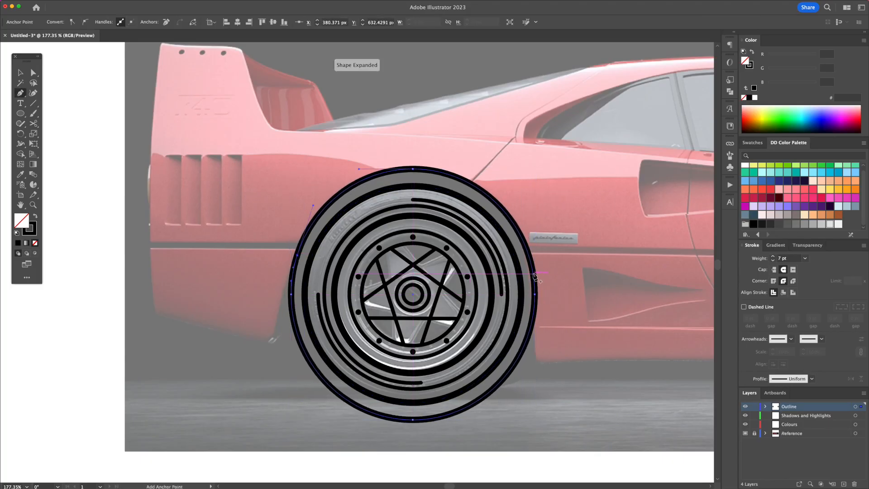
Delete the lower anchor points of the enlarged circle, keeping only the arch above the rear tyre.
{"action": "key", "text": "Delete"}
{"action": "left_click", "coordinate": [414, 420]}
{"action": "key", "text": "Delete"}
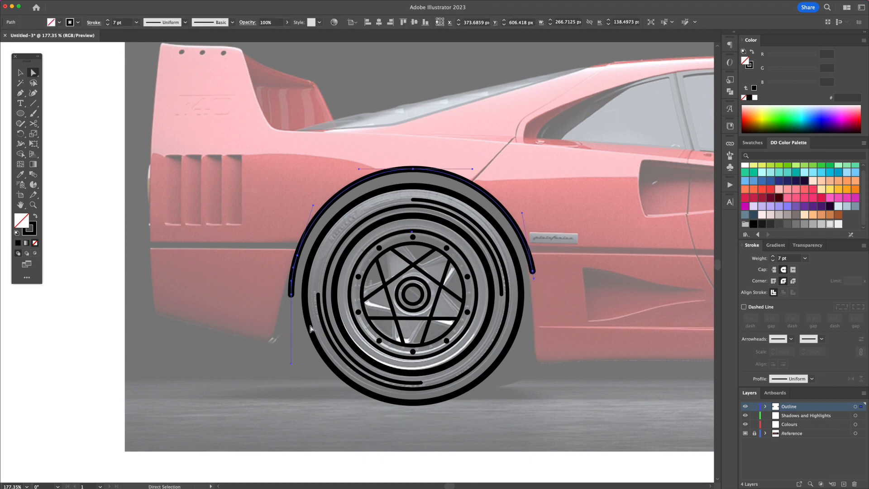
Extend both ends of the rear wheel arch with straight Pen segments down to the body's lower edge.
{"action": "key", "text": "p"}
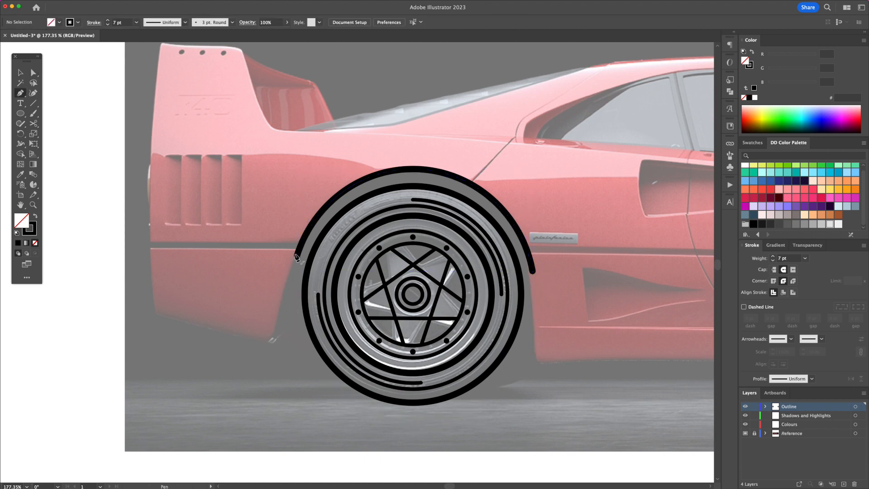
{"action": "left_click", "coordinate": [297, 256]}
{"action": "left_click", "coordinate": [383, 275]}
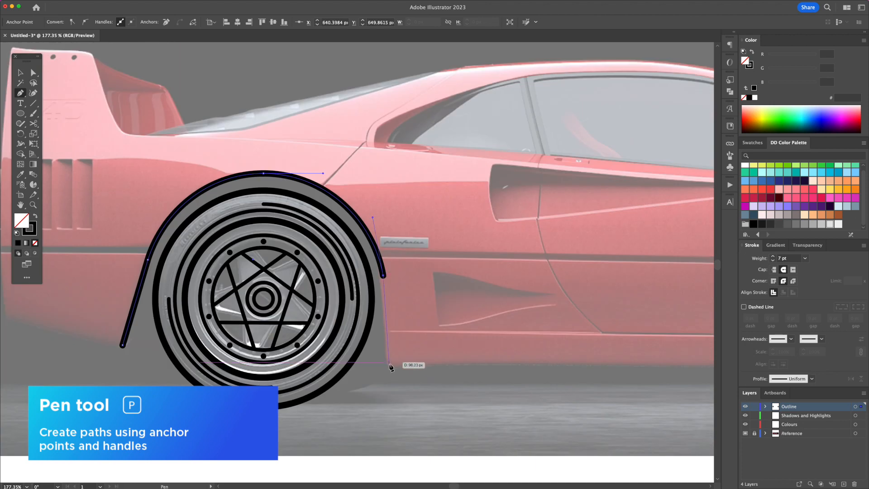
{"action": "key", "text": "v"}
{"action": "left_click", "coordinate": [409, 312]}
Round the corner where the rear arch meets its front straight segment to a radius of about 139 px.
{"action": "key", "text": "a"}
{"action": "left_click", "coordinate": [383, 276]}
{"action": "left_click_drag", "start_coordinate": [380, 279], "coordinate": [268, 291]}
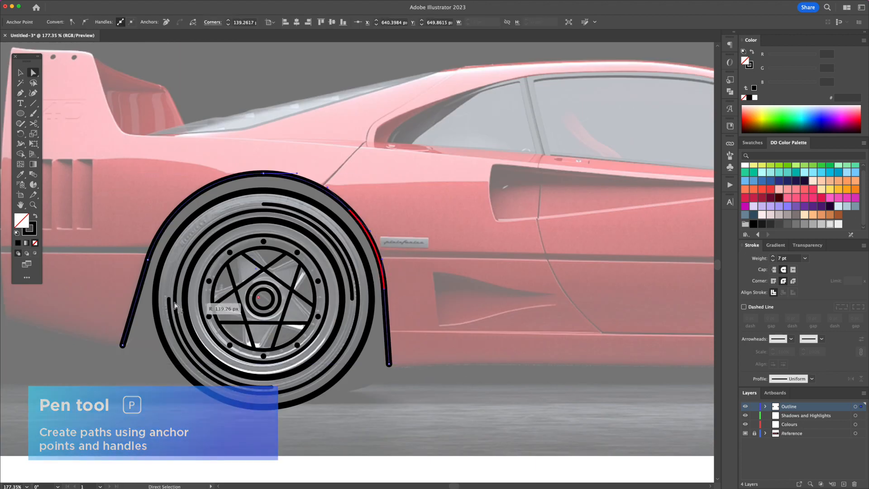
{"action": "key", "text": "v"}
{"action": "left_click", "coordinate": [469, 253]}
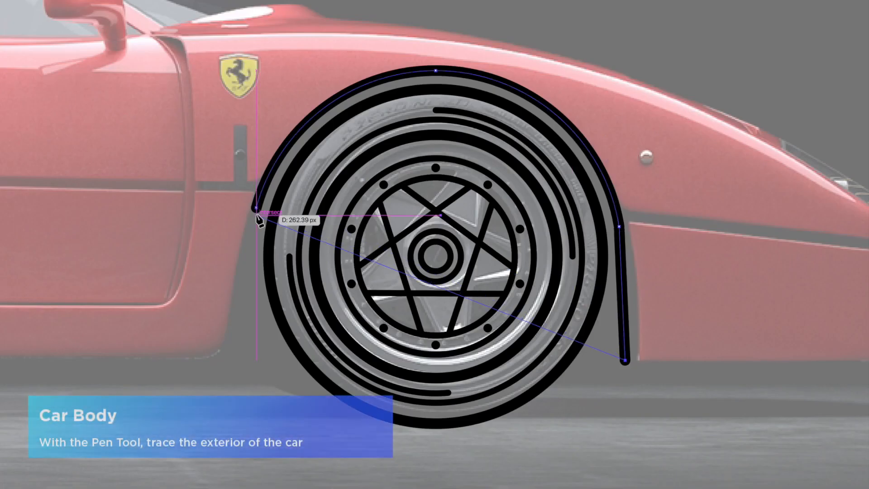
Extend the rear end of the front wheel arch with a straight Pen segment down to the body's lower edge.
{"action": "left_click", "coordinate": [257, 209]}
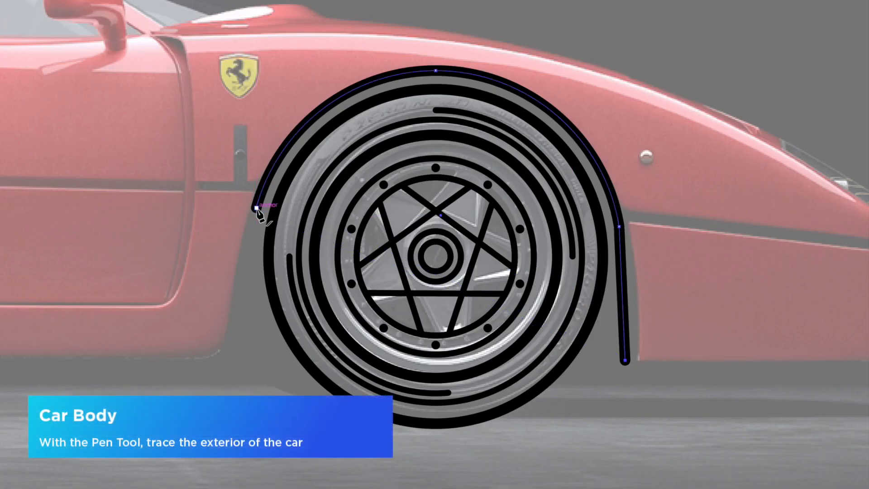
{"action": "left_click", "coordinate": [222, 354]}
Try to round the corner where the front arch meets its forward straight segment.
{"action": "left_click", "coordinate": [619, 227]}
{"action": "left_click_drag", "start_coordinate": [609, 228], "coordinate": [223, 224]}
{"action": "key", "text": "ctrl+z"}
Move the lower front end point of the front wheel arch slightly forward to the edge of the bodywork.
{"action": "left_click", "coordinate": [625, 361]}
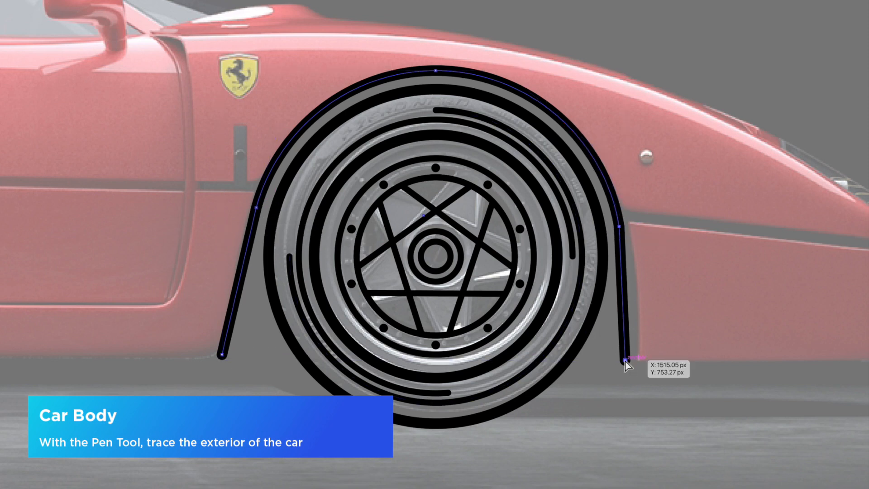
{"action": "left_click_drag", "start_coordinate": [625, 361], "coordinate": [634, 360]}
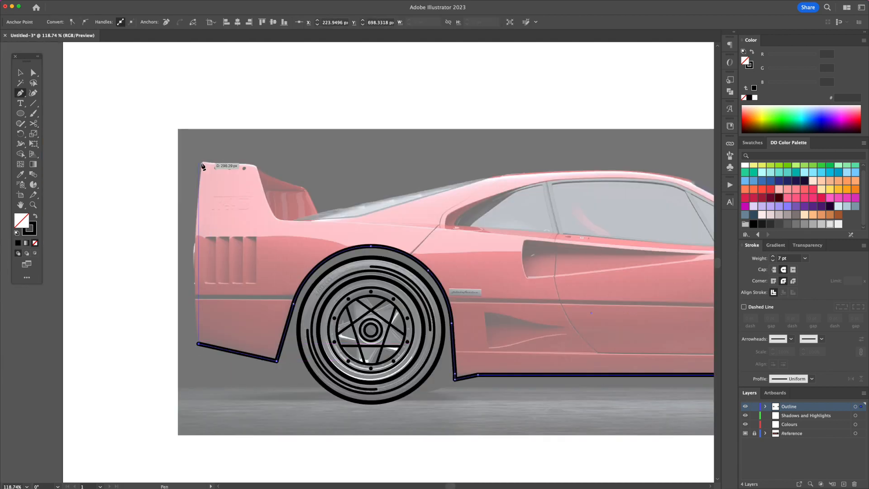
Continue the body outline with the Pen tool up the tail, over the rear wing and along the roof to the windscreen base.
{"action": "left_click", "coordinate": [199, 161]}
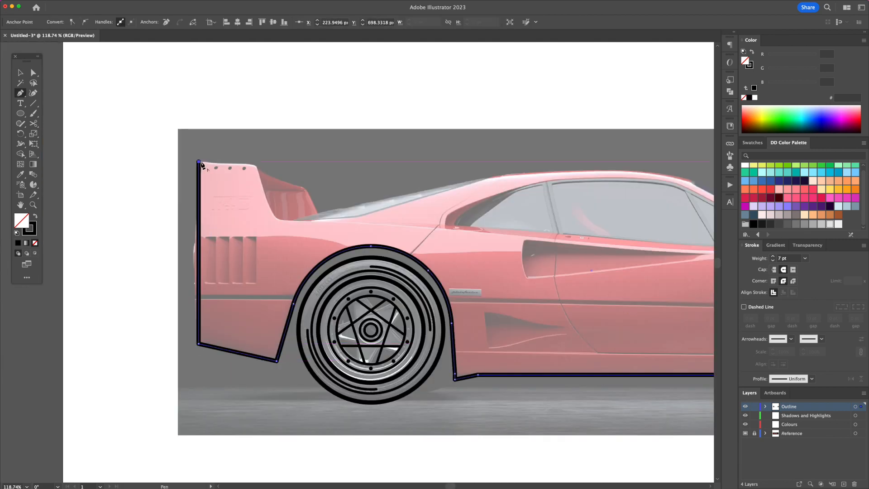
{"action": "left_click_drag", "start_coordinate": [498, 180], "coordinate": [307, 187]}
{"action": "left_click_drag", "start_coordinate": [325, 180], "coordinate": [400, 174]}
{"action": "left_click_drag", "start_coordinate": [500, 186], "coordinate": [540, 196]}
{"action": "left_click_drag", "start_coordinate": [540, 196], "coordinate": [381, 157]}
{"action": "left_click", "coordinate": [474, 203]}
Continue the outline over the bonnet and down the nose, closing it at the lower front end of the front wheel arch.
{"action": "left_click_drag", "start_coordinate": [475, 204], "coordinate": [342, 203]}
{"action": "mouse_move", "coordinate": [343, 203]}
{"action": "left_mouse_down"}
{"action": "mouse_move", "coordinate": [415, 194]}
{"action": "mouse_move", "coordinate": [226, 153]}
{"action": "left_mouse_up"}
{"action": "left_click", "coordinate": [388, 200]}
{"action": "left_click", "coordinate": [409, 211]}
{"action": "left_click_drag", "start_coordinate": [225, 153], "coordinate": [167, 153]}
{"action": "left_click", "coordinate": [498, 252]}
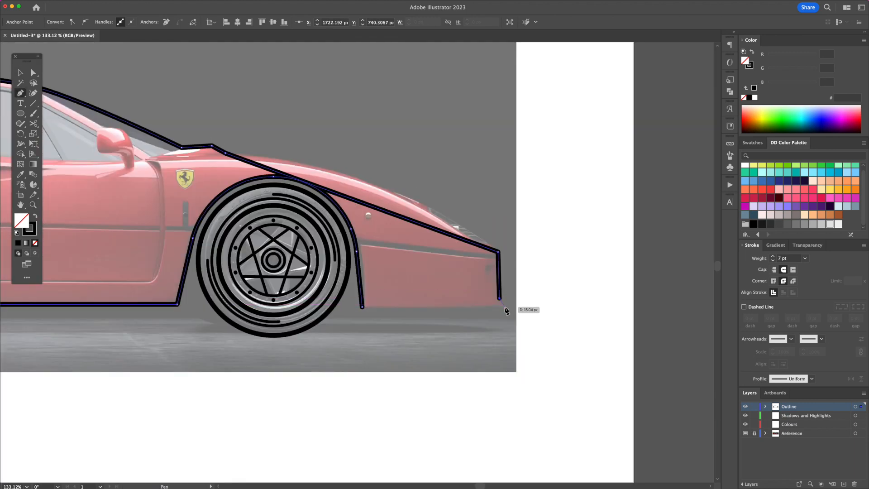
{"action": "left_click", "coordinate": [363, 307]}
{"action": "key", "text": "super+shift+a"}
{"action": "left_click_drag", "start_coordinate": [474, 292], "coordinate": [401, 285]}
{"action": "left_click_drag", "start_coordinate": [400, 284], "coordinate": [548, 297]}
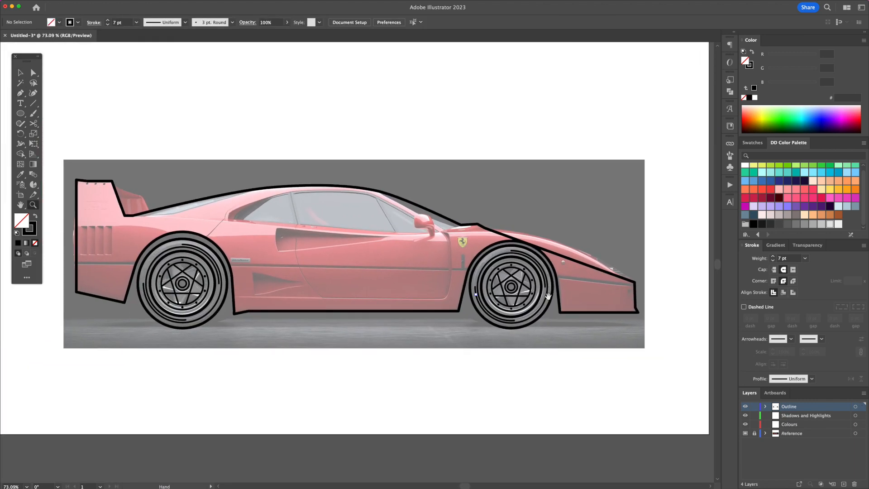
Use the Curvature tool to bend the body outline's bonnet segment and straight rear edge to follow the photo.
{"action": "key", "text": "v"}
{"action": "left_click", "coordinate": [246, 191]}
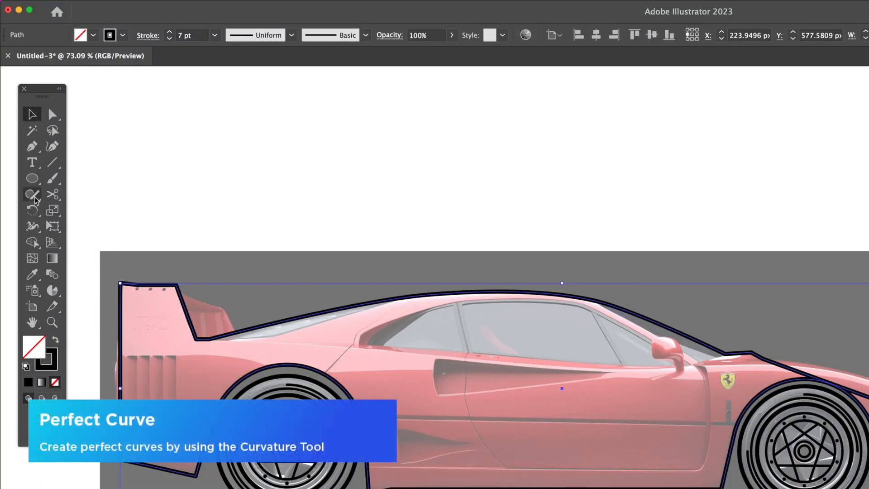
{"action": "left_click", "coordinate": [51, 142]}
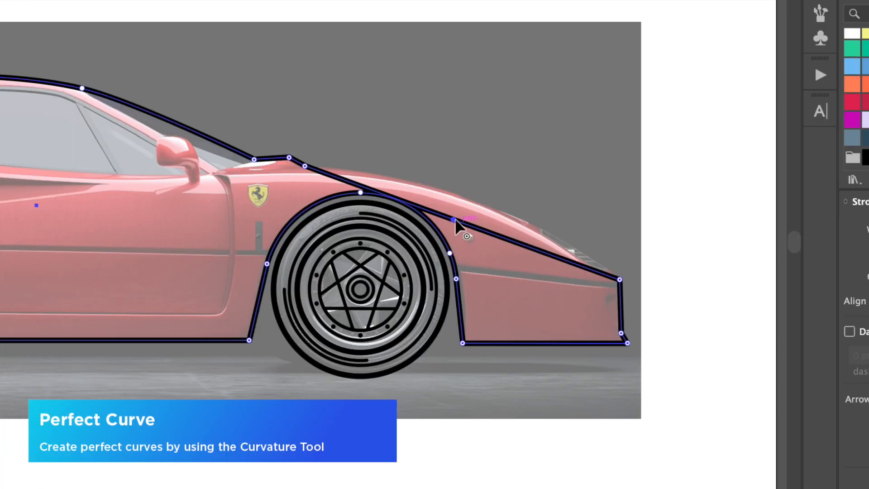
{"action": "left_click_drag", "start_coordinate": [454, 219], "coordinate": [468, 197]}
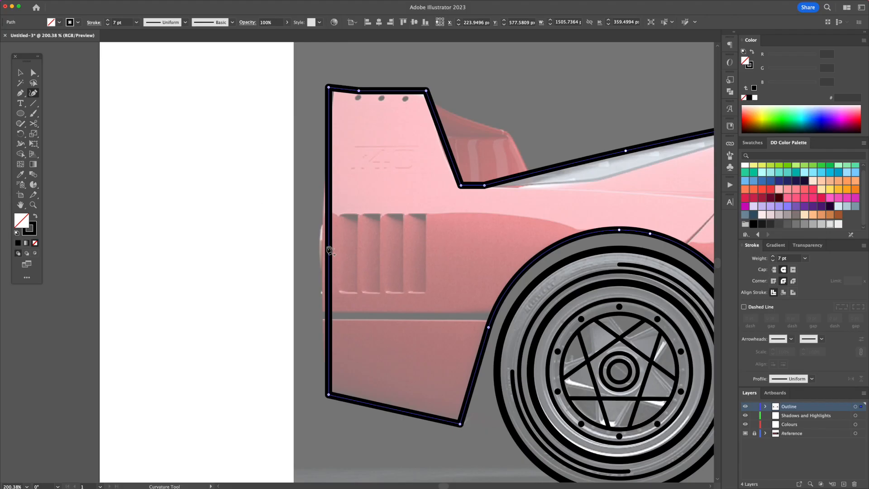
{"action": "left_click_drag", "start_coordinate": [328, 248], "coordinate": [270, 305]}
Round the two upper corners of the rear wing on the body outline.
{"action": "key", "text": "v"}
{"action": "key", "text": "a"}
{"action": "left_click", "coordinate": [275, 143]}
{"action": "left_click_drag", "start_coordinate": [280, 150], "coordinate": [283, 154]}
{"action": "left_click", "coordinate": [372, 146]}
{"action": "left_click_drag", "start_coordinate": [368, 152], "coordinate": [364, 158]}
Round the two lower corners of the body section behind the rear wheel.
{"action": "left_click_drag", "start_coordinate": [347, 240], "coordinate": [316, 102]}
{"action": "left_click", "coordinate": [244, 312]}
{"action": "left_click_drag", "start_coordinate": [248, 308], "coordinate": [258, 299]}
{"action": "left_click", "coordinate": [375, 341]}
{"action": "left_click_drag", "start_coordinate": [371, 335], "coordinate": [419, 318]}
Round the corners of the sill between the rear and front wheel arches.
{"action": "scroll", "coordinate": [394, 349], "scroll_direction": "right", "scroll_amount": 10}
{"action": "scroll", "coordinate": [394, 349], "scroll_direction": "down", "scroll_amount": 2}
{"action": "left_click", "coordinate": [409, 329]}
{"action": "left_click", "coordinate": [450, 333]}
{"action": "scroll", "coordinate": [450, 333], "scroll_direction": "right", "scroll_amount": 15}
{"action": "left_click", "coordinate": [369, 319]}
{"action": "left_click_drag", "start_coordinate": [364, 315], "coordinate": [358, 308]}
Round the lower corners of the front bumper section ahead of the front wheel.
{"action": "scroll", "coordinate": [430, 312], "scroll_direction": "right", "scroll_amount": 6}
{"action": "left_click", "coordinate": [462, 331]}
{"action": "left_click_drag", "start_coordinate": [470, 326], "coordinate": [472, 323]}
{"action": "left_click_drag", "start_coordinate": [486, 311], "coordinate": [337, 330]}
{"action": "left_click", "coordinate": [520, 350]}
{"action": "left_click_drag", "start_coordinate": [517, 348], "coordinate": [516, 347]}
Round the raised corner of the outline at the base of the windscreen.
{"action": "scroll", "coordinate": [516, 346], "scroll_direction": "left", "scroll_amount": 15}
{"action": "scroll", "coordinate": [516, 346], "scroll_direction": "up", "scroll_amount": 6}
{"action": "left_click", "coordinate": [472, 259]}
{"action": "left_click_drag", "start_coordinate": [470, 274], "coordinate": [460, 288]}
{"action": "left_click", "coordinate": [518, 225]}
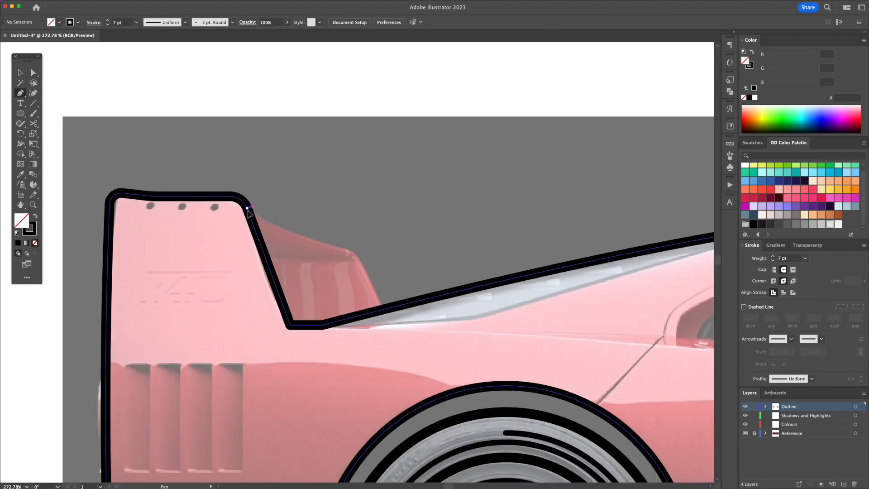
Trace the far side of the rear wing with a two-segment path and curve its upper edge slightly inward.
{"action": "left_click", "coordinate": [246, 208]}
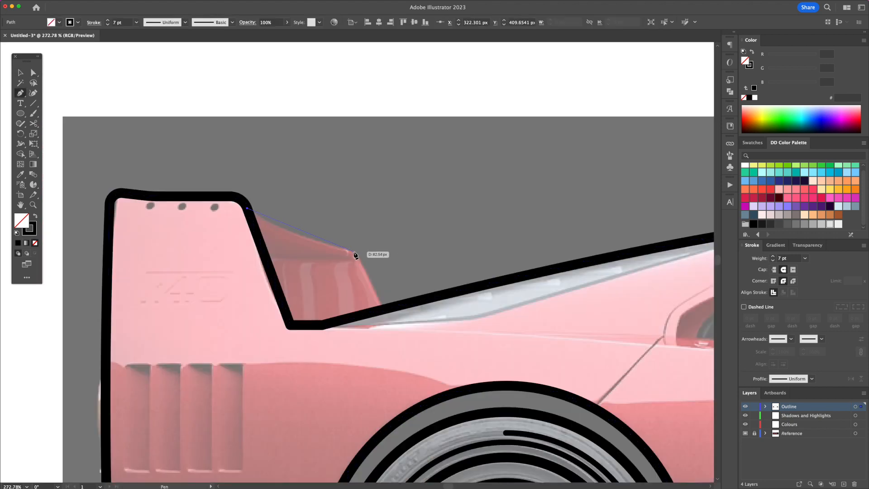
{"action": "left_click", "coordinate": [354, 251]}
{"action": "left_click", "coordinate": [384, 310]}
{"action": "key", "text": "shift+grave"}
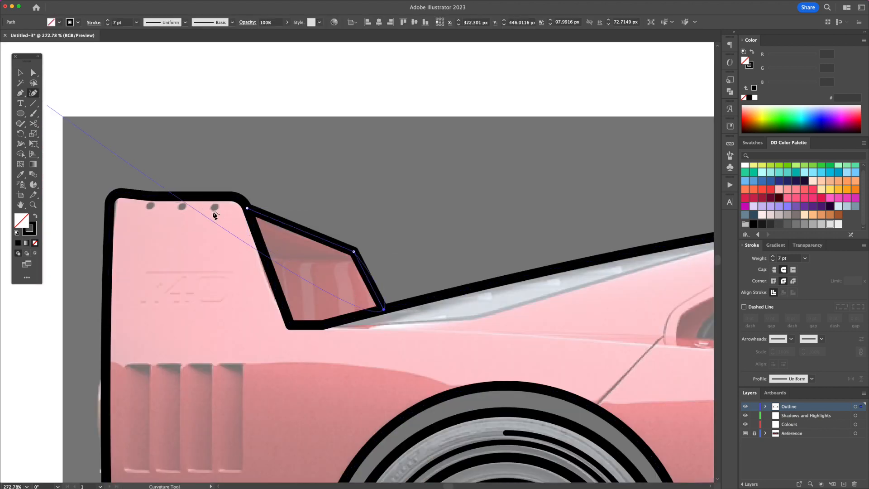
{"action": "left_click_drag", "start_coordinate": [304, 234], "coordinate": [302, 236]}
Round the corner between the two segments of the far-side rear wing path.
{"action": "key", "text": "a"}
{"action": "left_click", "coordinate": [354, 252]}
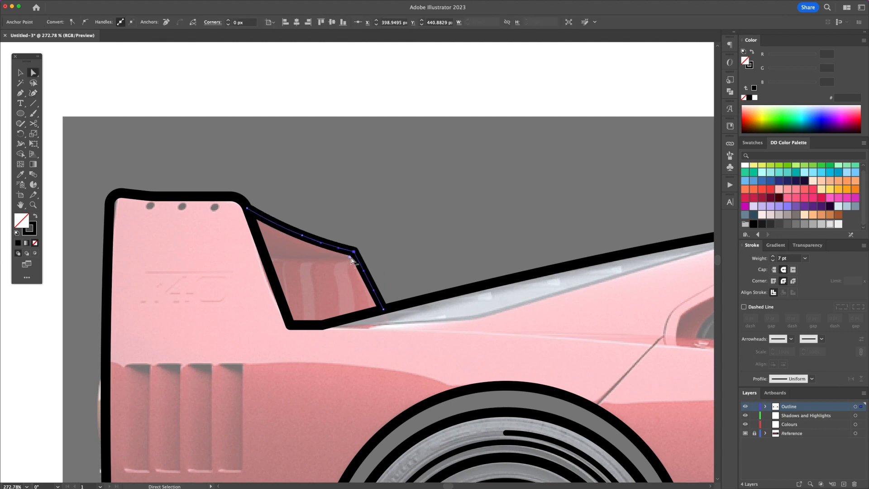
{"action": "left_click", "coordinate": [330, 259]}
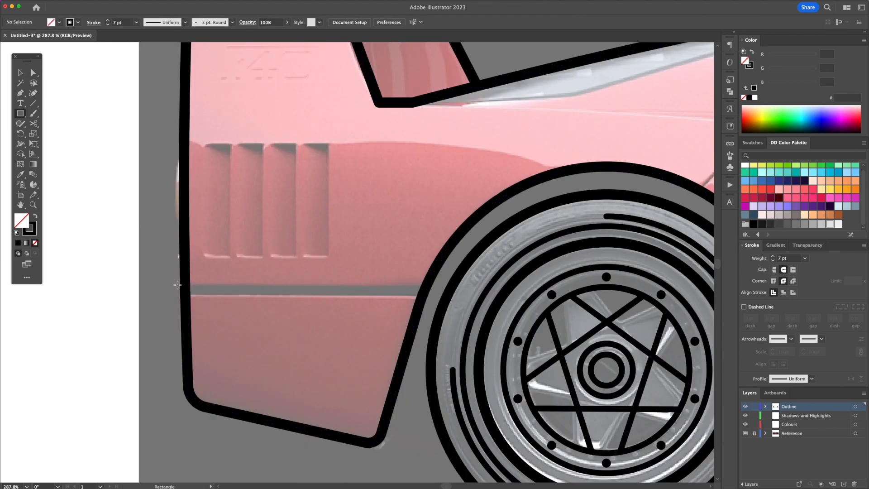
Draw a thin rectangle over the dark strip behind the rear wheel and a copy stretched along the strip between the wheels.
{"action": "left_click_drag", "start_coordinate": [173, 284], "coordinate": [443, 299]}
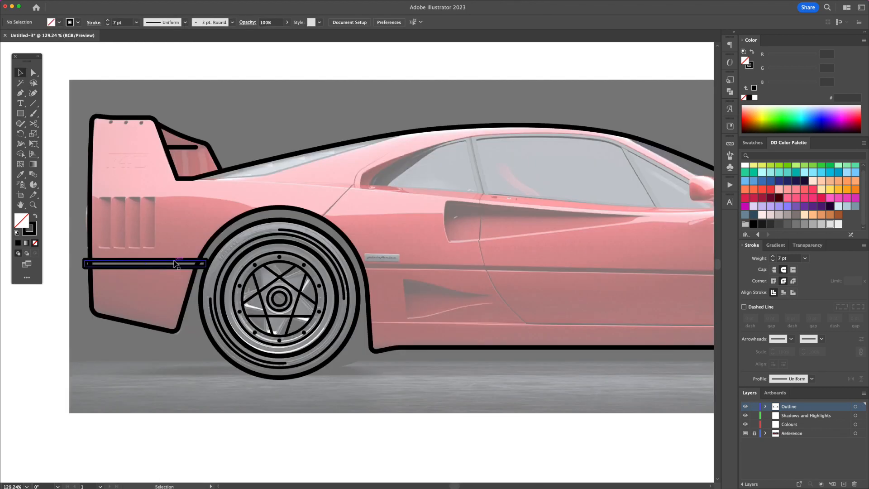
{"action": "left_click_drag", "start_coordinate": [182, 266], "coordinate": [457, 267]}
{"action": "scroll", "coordinate": [448, 274], "scroll_direction": "right", "scroll_amount": 2}
{"action": "left_click_drag", "start_coordinate": [242, 243], "coordinate": [565, 255]}
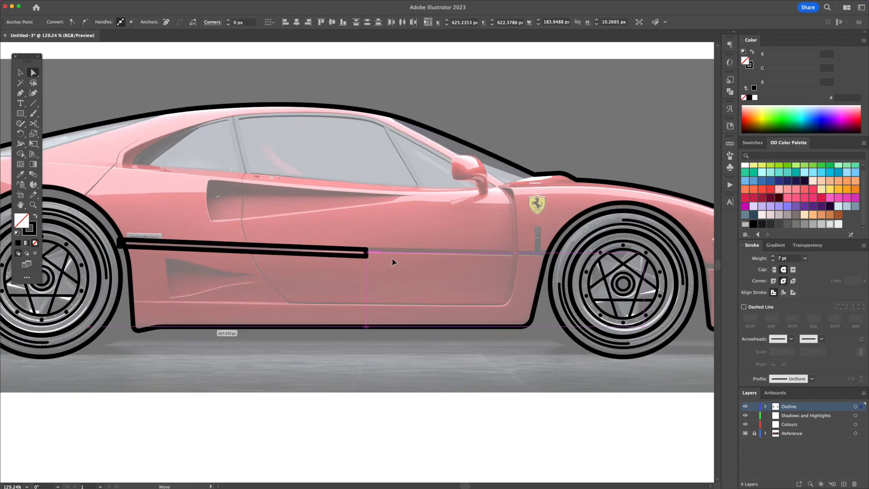
Copy the side strip onto the front bumper and reshape its ends to follow the sloping strip towards the nose.
{"action": "key", "text": "v"}
{"action": "scroll", "coordinate": [453, 263], "scroll_direction": "right", "scroll_amount": 8}
{"action": "left_click_drag", "start_coordinate": [169, 222], "coordinate": [536, 252]}
{"action": "key", "text": "a"}
{"action": "left_click_drag", "start_coordinate": [122, 235], "coordinate": [111, 250]}
{"action": "left_click_drag", "start_coordinate": [117, 244], "coordinate": [336, 239]}
{"action": "left_click_drag", "start_coordinate": [516, 234], "coordinate": [647, 235]}
{"action": "left_click_drag", "start_coordinate": [641, 258], "coordinate": [605, 300]}
{"action": "mouse_move", "coordinate": [615, 289]}
{"action": "left_mouse_down"}
{"action": "mouse_move", "coordinate": [209, 249]}
{"action": "mouse_move", "coordinate": [361, 285]}
{"action": "left_mouse_up"}
Draw a closed four-point Pen shape extending the front strip horizontally past the nose.
{"action": "key", "text": "p"}
{"action": "left_click", "coordinate": [361, 264]}
{"action": "left_click", "coordinate": [431, 264]}
{"action": "left_click", "coordinate": [432, 281]}
{"action": "left_click", "coordinate": [360, 281]}
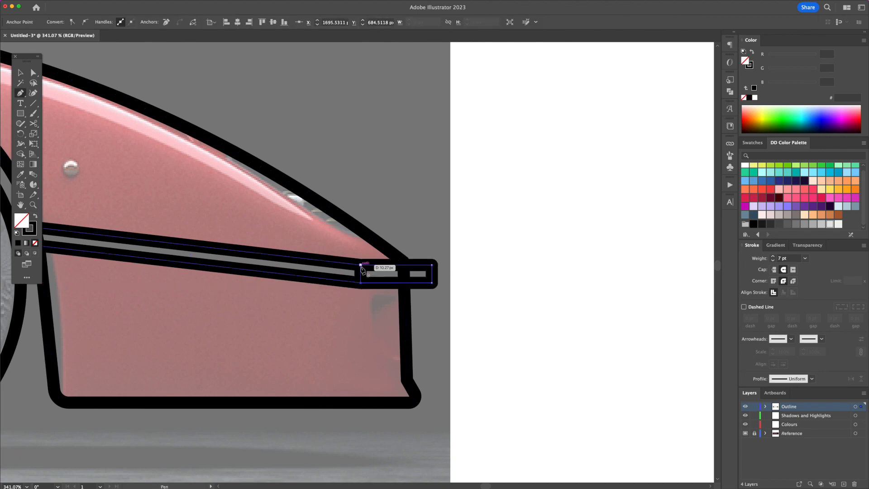
Use Shape Builder to remove the strip pieces overhanging the nose and the wheel arches.
{"action": "key", "text": "z"}
{"action": "left_click_drag", "start_coordinate": [447, 233], "coordinate": [338, 228]}
{"action": "left_click", "coordinate": [368, 216]}
{"action": "key", "text": "super+a"}
{"action": "key", "text": "shift+m"}
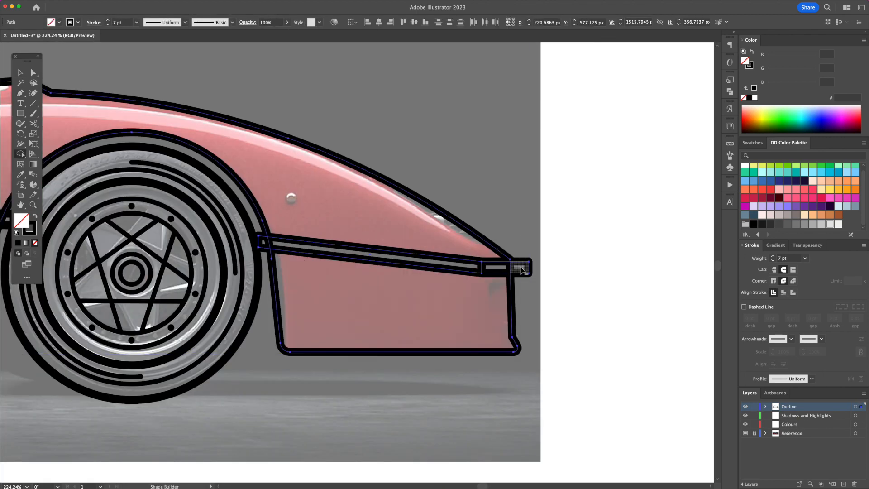
{"action": "scroll", "coordinate": [264, 249], "scroll_direction": "down", "scroll_amount": 5}
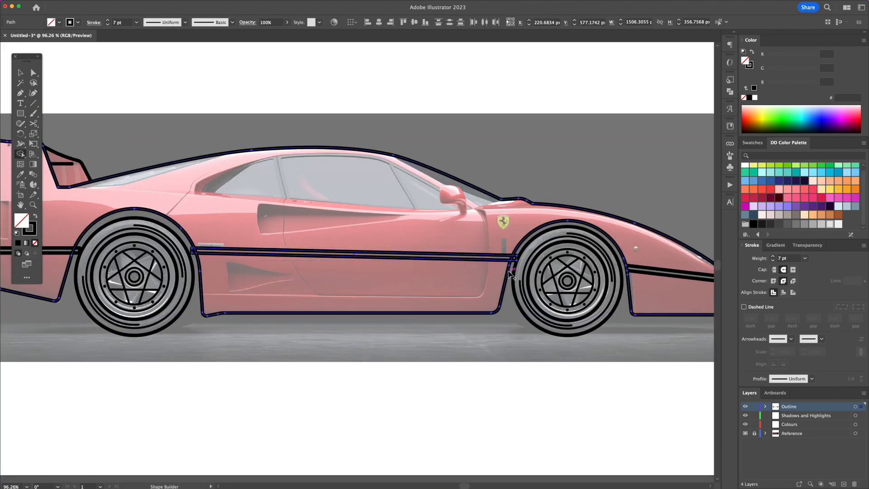
{"action": "left_click", "coordinate": [516, 260], "text": "alt"}
{"action": "left_click", "coordinate": [195, 252], "text": "alt"}
Trim the rear strip where it overhangs the body's rear edge and the rear wheel arch.
{"action": "scroll", "coordinate": [75, 249], "scroll_direction": "up", "scroll_amount": 5}
{"action": "key", "text": "v"}
{"action": "left_click", "coordinate": [431, 271], "text": "shift"}
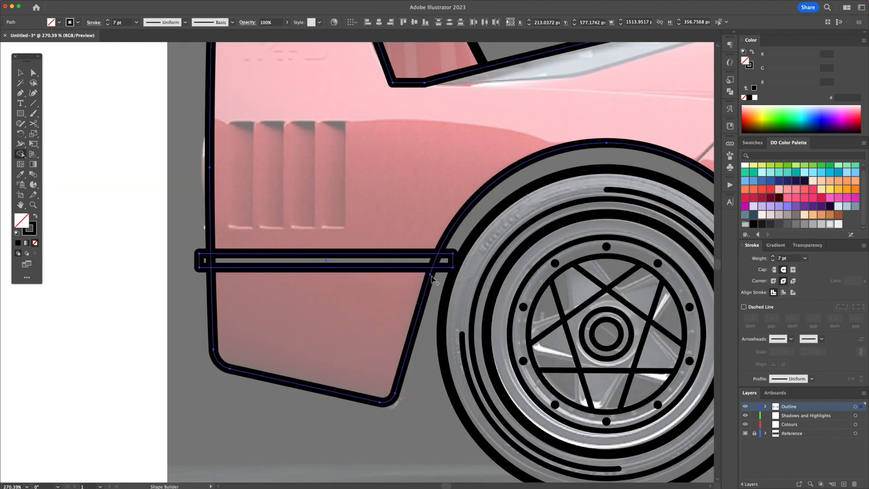
Draw a small rectangle over the rear end of the strip and cut a notch into the body edge with Shape Builder.
{"action": "scroll", "coordinate": [207, 255], "scroll_direction": "up", "scroll_amount": 3}
{"action": "key", "text": "m"}
{"action": "left_click_drag", "start_coordinate": [192, 236], "coordinate": [235, 290]}
{"action": "key", "text": "v"}
{"action": "left_click_drag", "start_coordinate": [178, 217], "coordinate": [251, 298]}
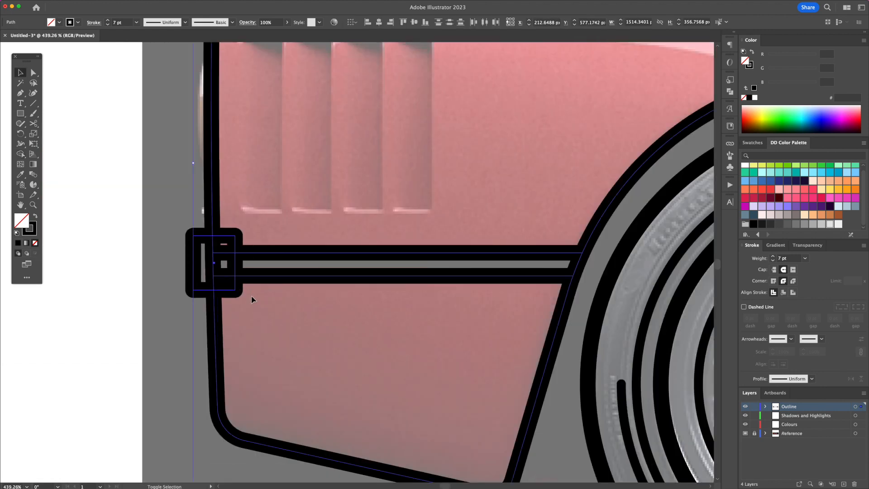
{"action": "key", "text": "shift+m"}
{"action": "left_click", "coordinate": [202, 264], "text": "alt"}
{"action": "key", "text": "v"}
Draw a narrow upright rectangle about 9 by 61 px over the part protruding behind the tail, and another rectangle below it.
{"action": "scroll", "coordinate": [236, 245], "scroll_direction": "down", "scroll_amount": 2}
{"action": "key", "text": "m"}
{"action": "left_click_drag", "start_coordinate": [243, 238], "coordinate": [229, 337]}
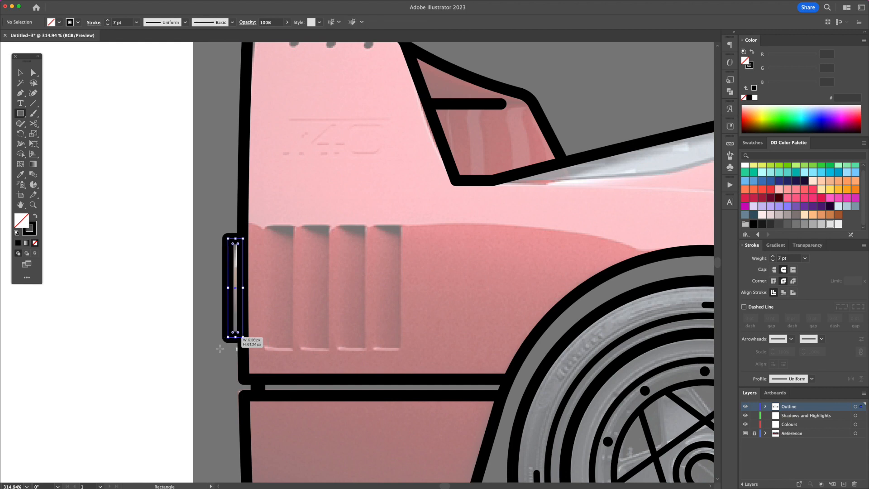
{"action": "left_click_drag", "start_coordinate": [236, 367], "coordinate": [236, 367]}
Draw a small black-filled circle over the first rear wing bolt and copy it horizontally along the row.
{"action": "scroll", "coordinate": [246, 227], "scroll_direction": "up", "scroll_amount": 5}
{"action": "key", "text": "l"}
{"action": "mouse_move", "coordinate": [241, 162]}
{"action": "left_mouse_down"}
{"action": "mouse_move", "coordinate": [255, 177]}
{"action": "mouse_move", "coordinate": [290, 174]}
{"action": "left_mouse_up"}
{"action": "key", "text": "v"}
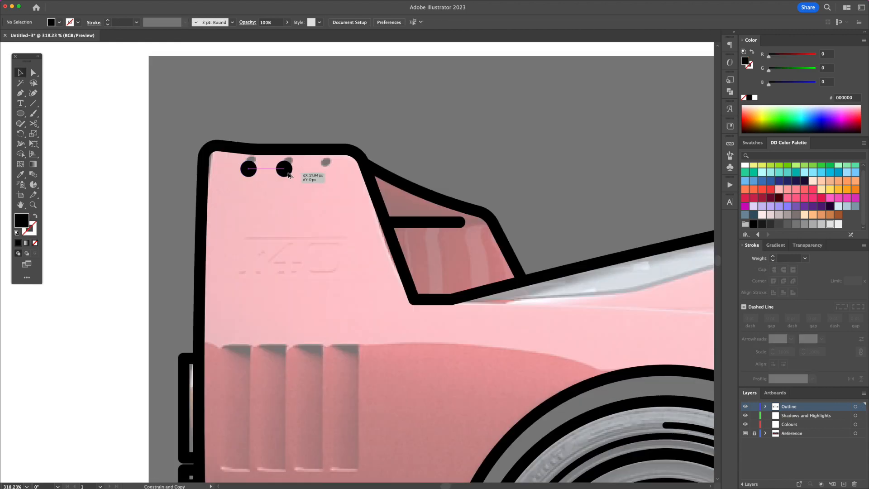
Draw straight Pen lines behind the wheels to link the lower edges of the body sections.
{"action": "key", "text": "p"}
{"action": "left_click", "coordinate": [173, 310]}
{"action": "left_click", "coordinate": [215, 312]}
{"action": "left_click", "coordinate": [458, 345]}
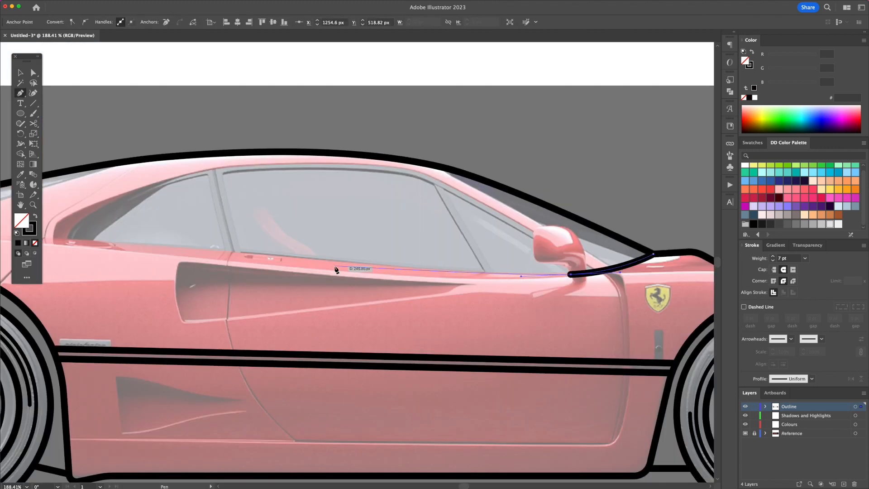
Trace the side window outline along the sill to its rear corner, over the roof and down the windscreen pillar.
{"action": "left_click", "coordinate": [67, 239]}
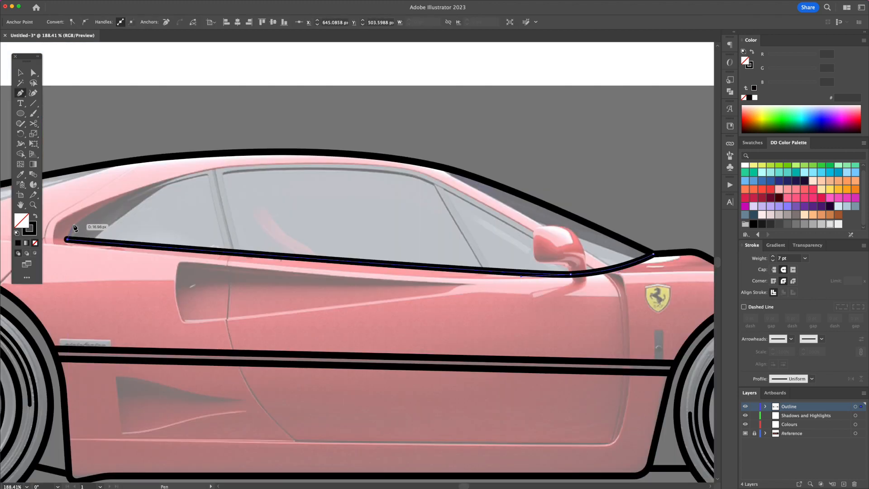
{"action": "left_click_drag", "start_coordinate": [239, 164], "coordinate": [324, 160]}
{"action": "left_click_drag", "start_coordinate": [431, 176], "coordinate": [465, 189]}
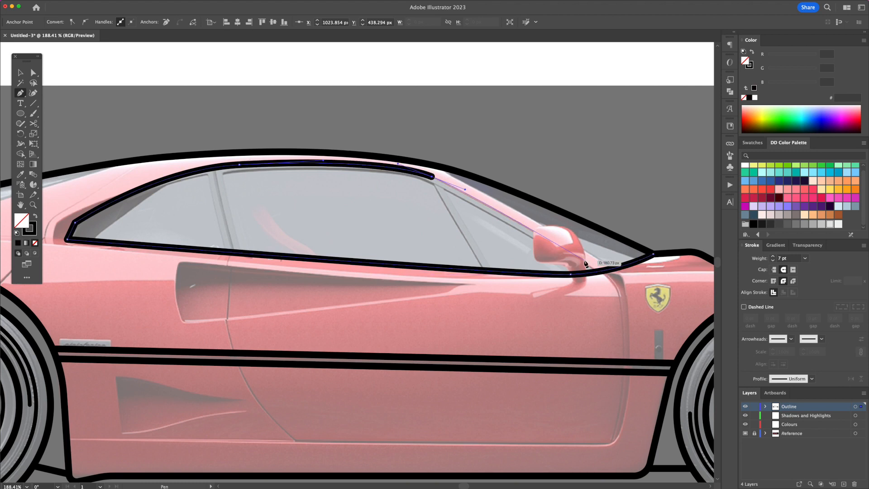
{"action": "left_click", "coordinate": [610, 277]}
{"action": "left_click", "coordinate": [593, 299], "text": "super"}
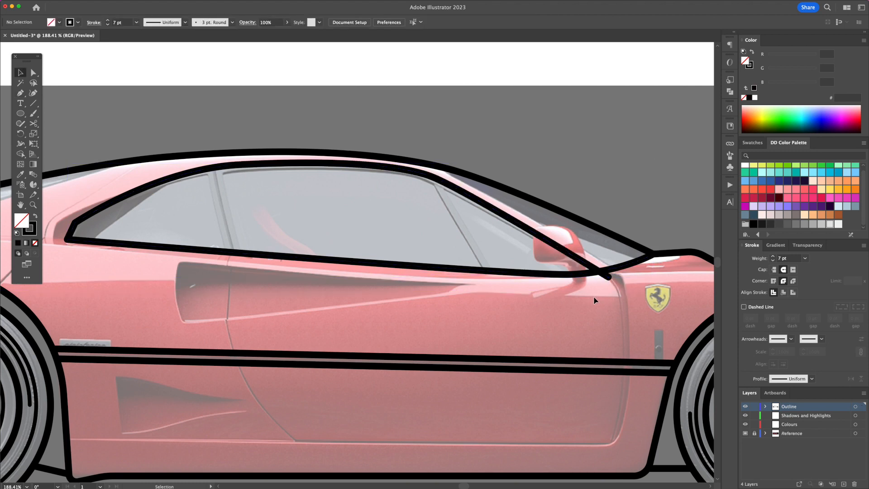
Trim the windscreen pillar lines where they overshoot the base of the windscreen with Shape Builder.
{"action": "key", "text": "shift+m"}
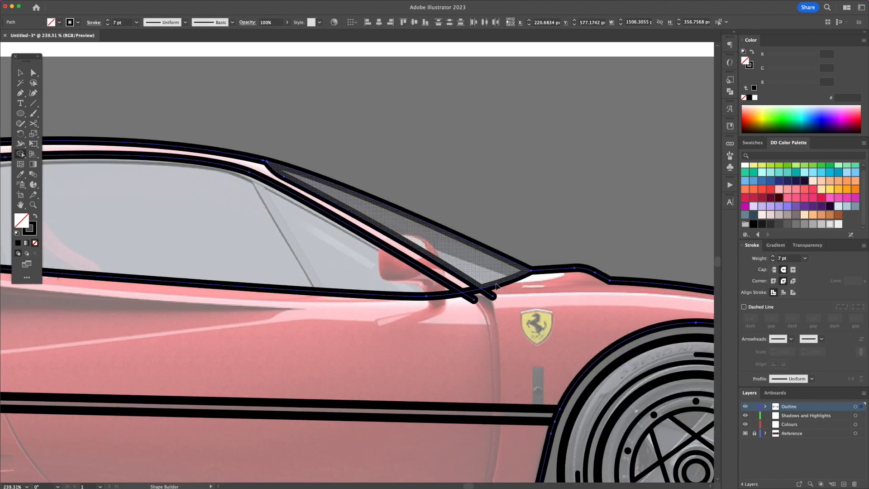
{"action": "left_click", "coordinate": [496, 287]}
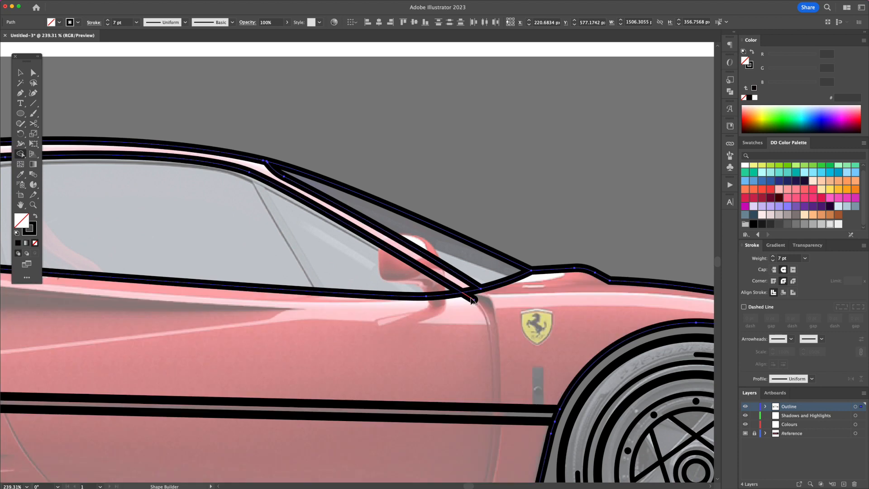
Draw the pillar behind the door window and the slanted front window divider as pairs of parallel lines.
{"action": "left_click", "coordinate": [261, 307]}
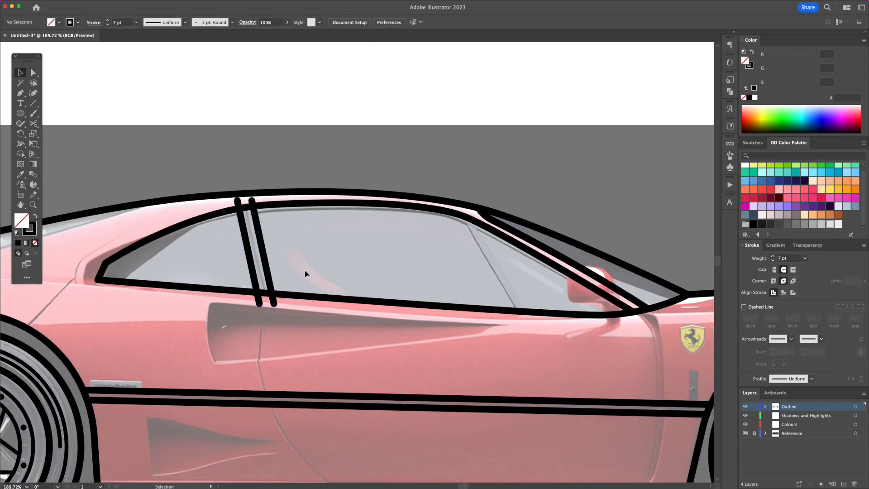
{"action": "left_click", "coordinate": [462, 217]}
{"action": "left_click", "coordinate": [523, 320]}
{"action": "left_click", "coordinate": [538, 296], "text": "super"}
{"action": "key", "text": "v"}
{"action": "left_click_drag", "start_coordinate": [508, 295], "coordinate": [521, 295]}
Select the window dividers with the window outline and remove their overhanging ends with Shape Builder.
{"action": "left_click", "coordinate": [502, 285], "text": "shift"}
{"action": "left_click", "coordinate": [264, 256], "text": "shift"}
{"action": "left_click", "coordinate": [248, 253], "text": "shift"}
{"action": "left_click", "coordinate": [288, 204], "text": "shift"}
{"action": "key", "text": "shift+m"}
{"action": "left_click_drag", "start_coordinate": [233, 201], "coordinate": [258, 201]}
{"action": "left_click_drag", "start_coordinate": [278, 302], "coordinate": [255, 301]}
{"action": "left_click_drag", "start_coordinate": [516, 318], "coordinate": [539, 319]}
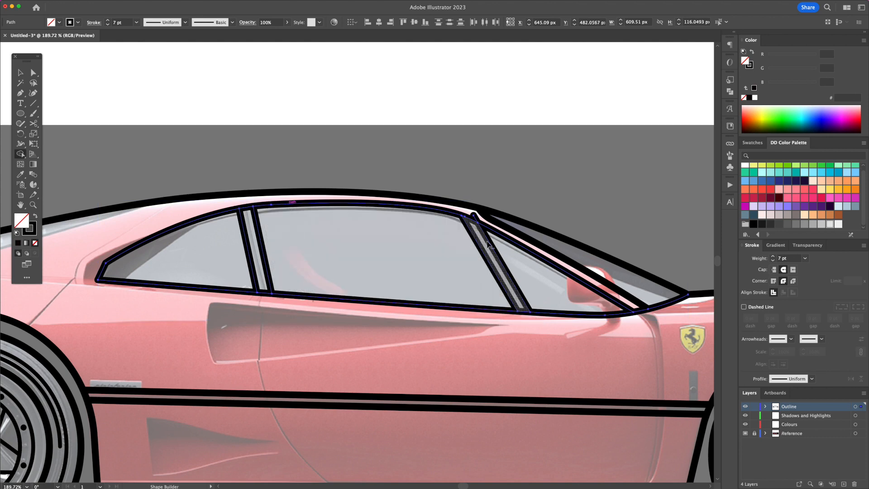
{"action": "left_click_drag", "start_coordinate": [480, 215], "coordinate": [457, 206]}
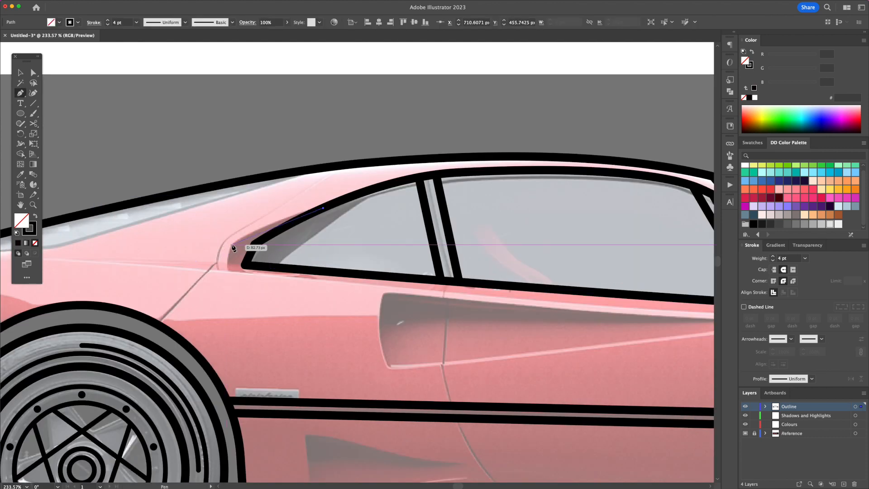
Trace the trim around the rear of the side window and along its sill with a 4 pt Pen path.
{"action": "left_click", "coordinate": [228, 242]}
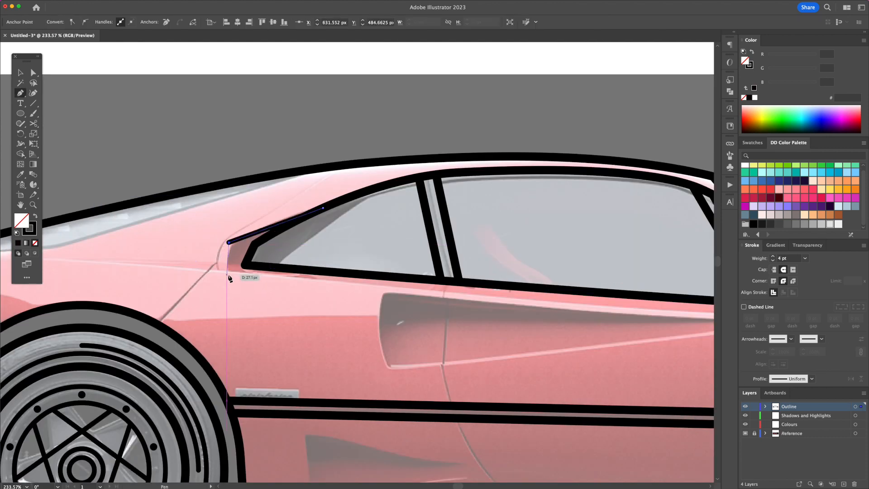
{"action": "left_click", "coordinate": [229, 275]}
{"action": "scroll", "coordinate": [362, 285], "scroll_direction": "right", "scroll_amount": 5}
{"action": "scroll", "coordinate": [362, 286], "scroll_direction": "down", "scroll_amount": 1}
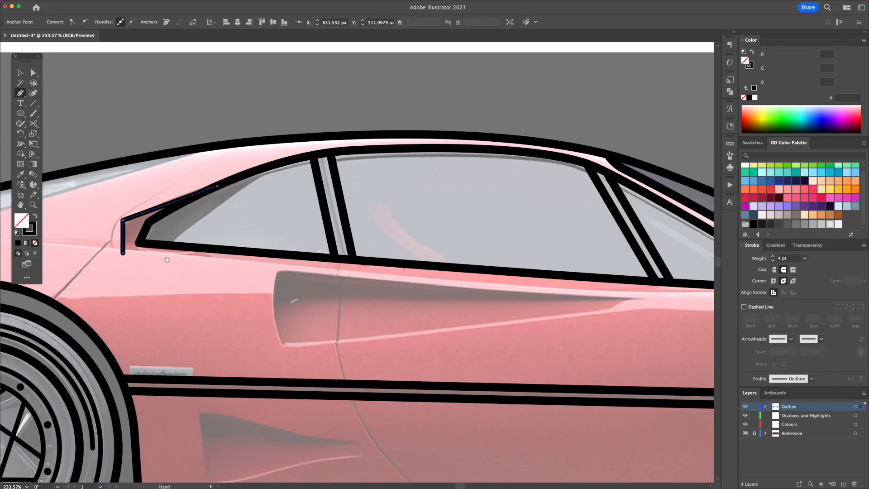
{"action": "left_click", "coordinate": [613, 293]}
{"action": "key", "text": "v"}
{"action": "left_click", "coordinate": [281, 333]}
Round the two rear corners of the 4 pt trim path around the side window.
{"action": "scroll", "coordinate": [281, 334], "scroll_direction": "left", "scroll_amount": 5}
{"action": "scroll", "coordinate": [281, 334], "scroll_direction": "up", "scroll_amount": 1}
{"action": "key", "text": "a"}
{"action": "left_click", "coordinate": [377, 257]}
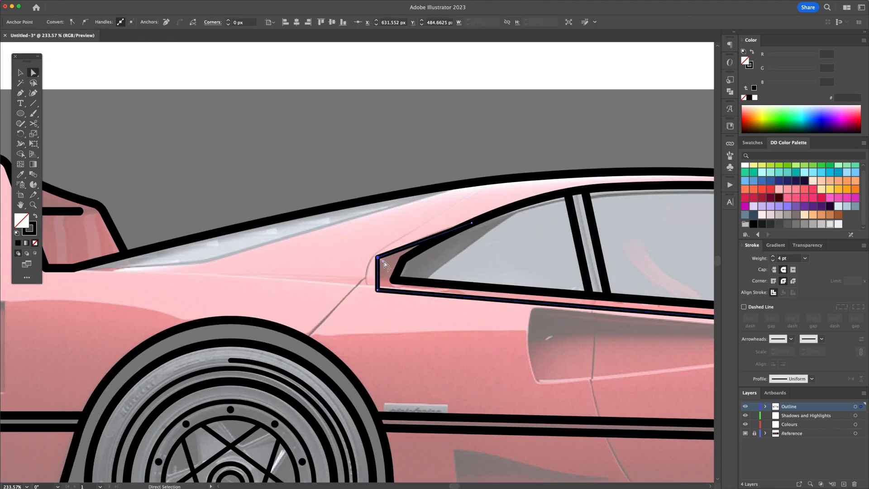
{"action": "left_click", "coordinate": [378, 291]}
{"action": "left_click_drag", "start_coordinate": [384, 285], "coordinate": [391, 280]}
Trace the lower edge of the sloping rear glass up to the roofline with a 7 pt path and round its corner.
{"action": "left_click", "coordinate": [288, 263]}
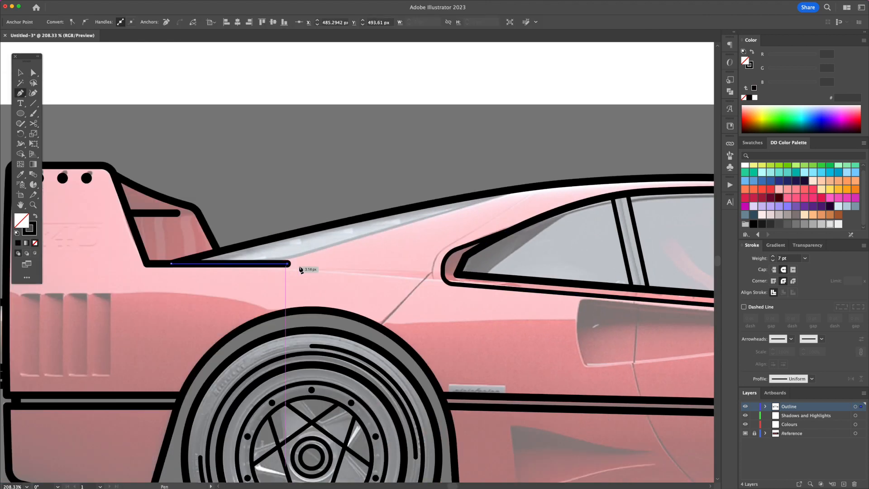
{"action": "left_click", "coordinate": [526, 191]}
{"action": "key", "text": "a"}
{"action": "left_click", "coordinate": [288, 262]}
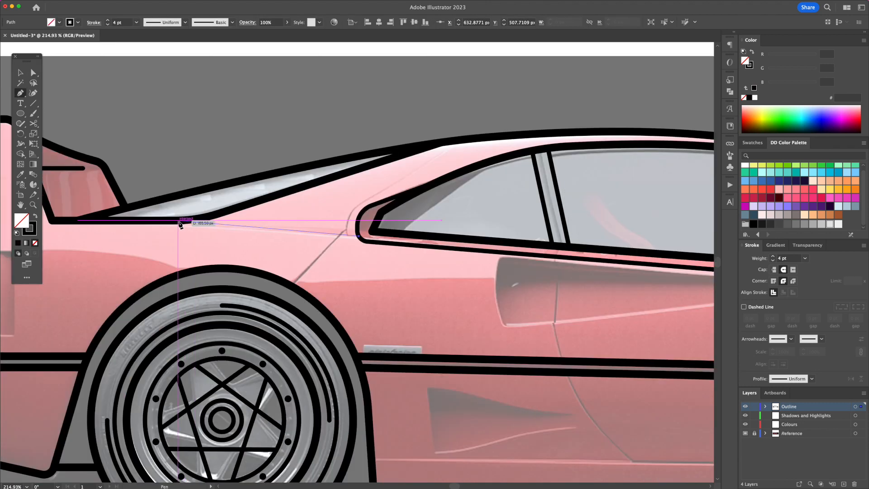
Draw a 4 pt shoulder line from the rear of the side window trim back to the rear glass's lower edge.
{"action": "left_click", "coordinate": [179, 222]}
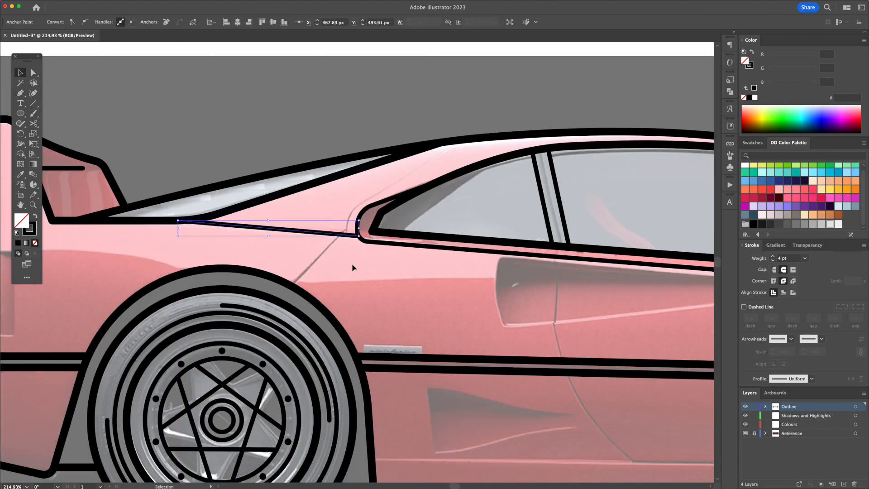
Draw 4 pt panel lines from the shoulder line down to the rear wheel arch and up behind the side window to the roof.
{"action": "left_click", "coordinate": [342, 234]}
{"action": "left_click", "coordinate": [431, 276], "text": "super"}
{"action": "left_click", "coordinate": [347, 235]}
{"action": "left_click", "coordinate": [348, 210]}
{"action": "left_click", "coordinate": [460, 140]}
{"action": "key", "text": "a"}
{"action": "left_click", "coordinate": [347, 210]}
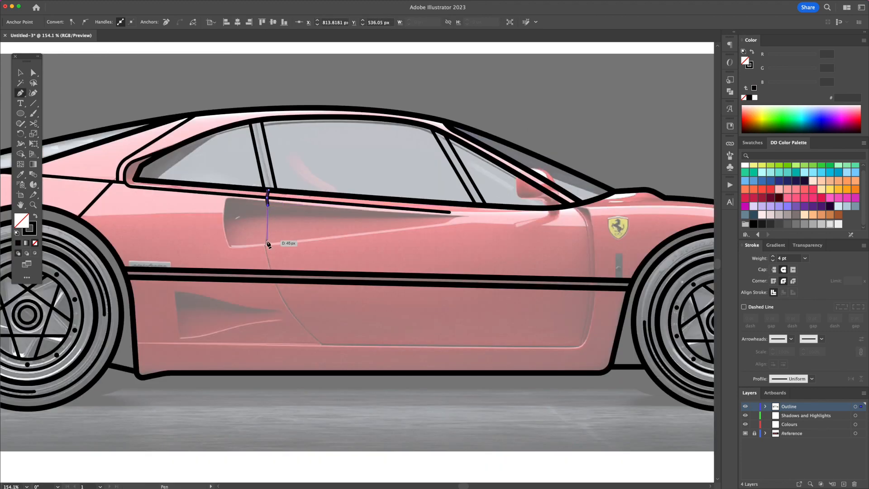
Trace the door outline with a 4 pt path down its rear edge, along the bottom and up its front edge.
{"action": "left_click", "coordinate": [265, 246]}
{"action": "scroll", "coordinate": [266, 249], "scroll_direction": "up", "scroll_amount": 1}
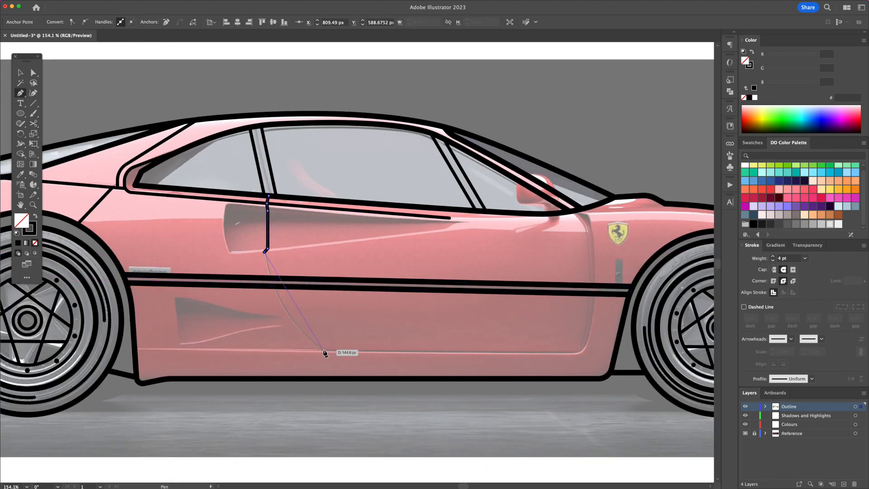
{"action": "left_click", "coordinate": [587, 353]}
{"action": "left_click", "coordinate": [588, 213]}
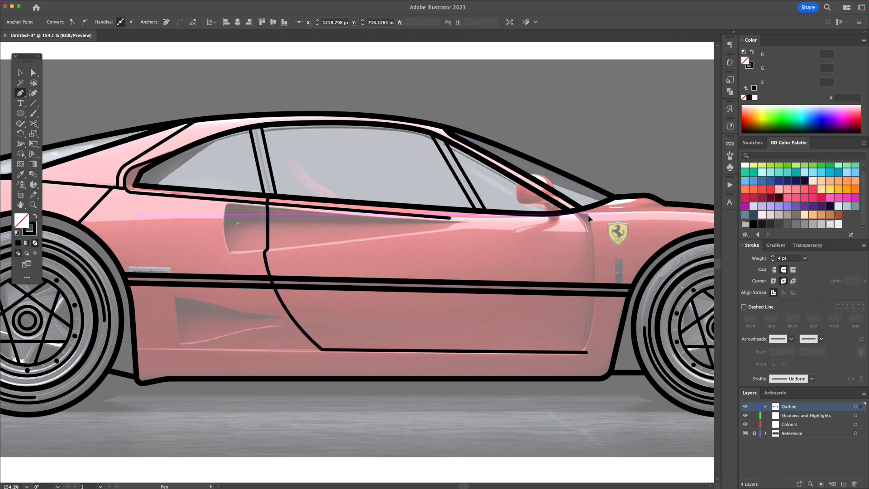
{"action": "key", "text": "v"}
{"action": "left_click_drag", "start_coordinate": [613, 242], "coordinate": [539, 237]}
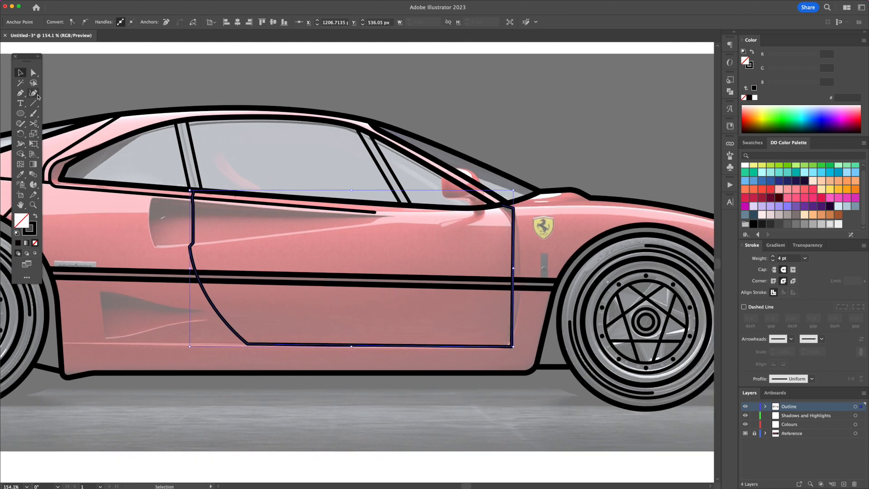
Bow the door's front edge outward and round its lower front corner.
{"action": "left_click", "coordinate": [34, 94]}
{"action": "left_click_drag", "start_coordinate": [523, 271], "coordinate": [522, 270]}
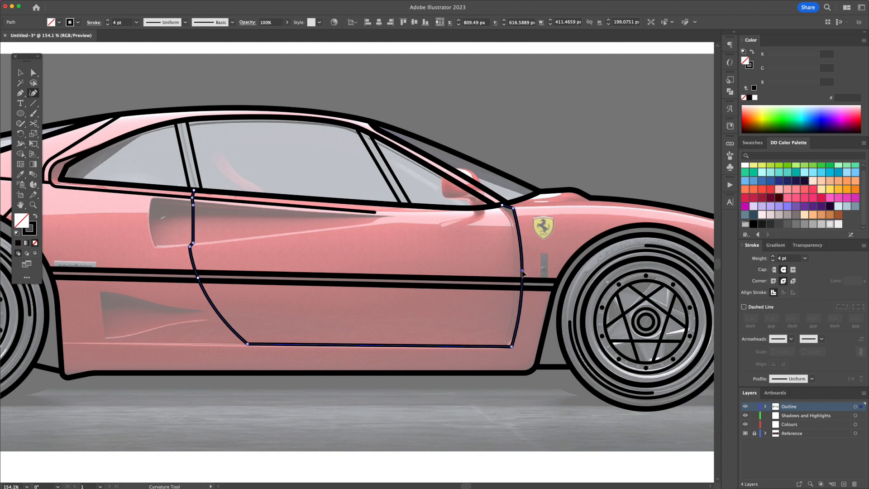
{"action": "key", "text": "a"}
{"action": "left_click", "coordinate": [518, 359]}
{"action": "left_click", "coordinate": [512, 347]}
{"action": "left_click_drag", "start_coordinate": [507, 342], "coordinate": [501, 335]}
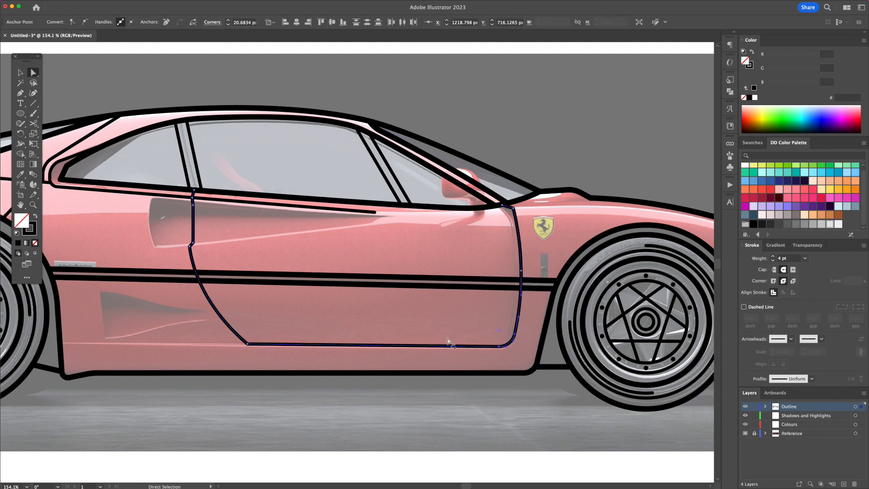
Draw a 4 pt sill line from the door's lower rear corner back to the rear wheel arch.
{"action": "key", "text": "p"}
{"action": "left_click_drag", "start_coordinate": [272, 341], "coordinate": [406, 345]}
{"action": "left_click", "coordinate": [382, 348]}
{"action": "left_click", "coordinate": [196, 347]}
{"action": "left_click", "coordinate": [471, 369], "text": "super"}
Trace the upper half of the lower side vent behind the door with a 4 pt Pen path.
{"action": "scroll", "coordinate": [225, 335], "scroll_direction": "up", "scroll_amount": 5}
{"action": "left_click", "coordinate": [498, 287]}
{"action": "left_click", "coordinate": [439, 287]}
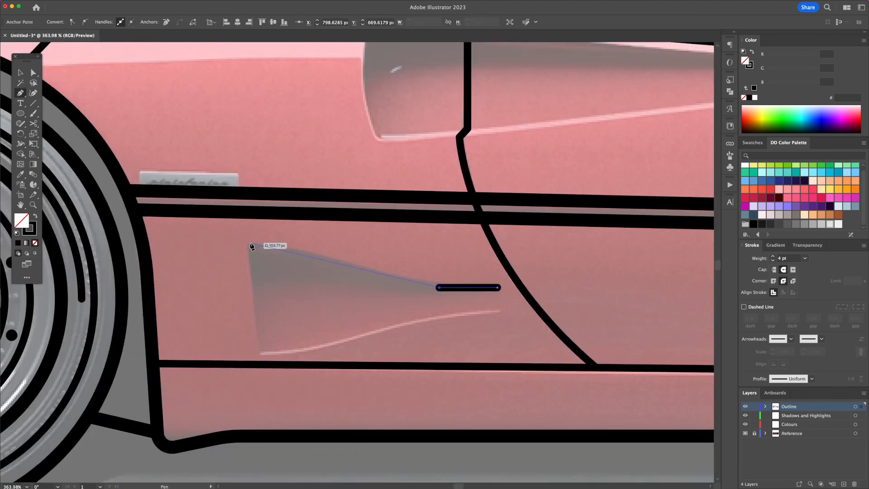
{"action": "left_click", "coordinate": [249, 244]}
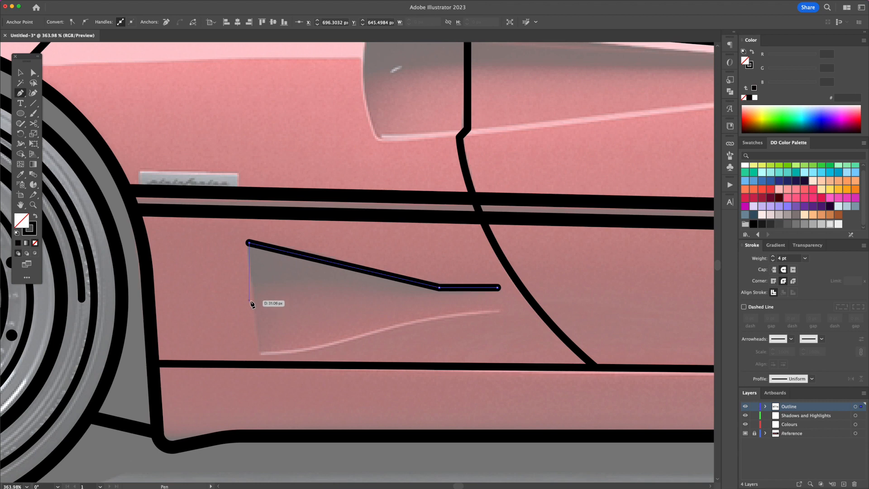
{"action": "left_click", "coordinate": [266, 305], "text": "super"}
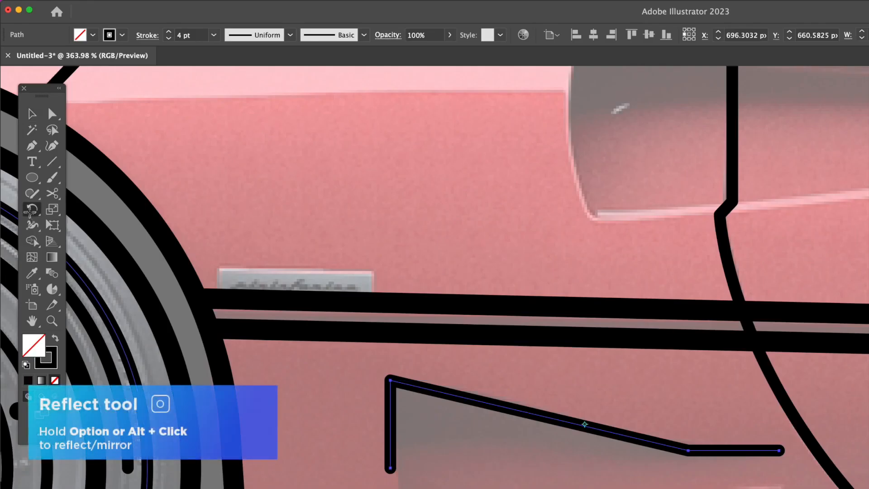
Reflect a copy of the half vent outline across its lower end to complete the vent's shape.
{"action": "left_click_drag", "start_coordinate": [20, 134], "coordinate": [45, 144]}
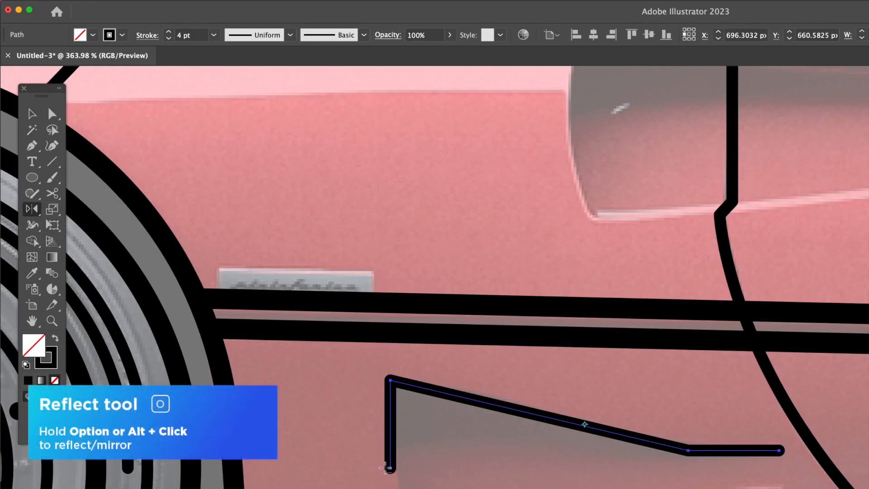
{"action": "left_click", "coordinate": [390, 468], "text": "alt"}
{"action": "left_click", "coordinate": [157, 194]}
{"action": "left_click", "coordinate": [169, 294]}
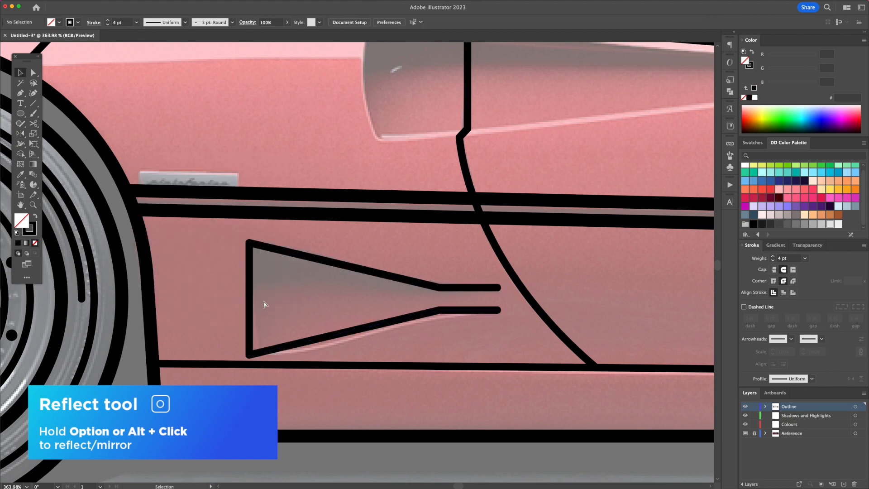
{"action": "left_click_drag", "start_coordinate": [416, 477], "coordinate": [380, 458]}
{"action": "right_click", "coordinate": [391, 471]}
{"action": "left_click", "coordinate": [259, 390]}
Replace the vent's rear edge with a single straight segment and shift its lower corner forward so the edge slants.
{"action": "left_click_drag", "start_coordinate": [275, 320], "coordinate": [236, 297]}
{"action": "key", "text": "Delete"}
{"action": "key", "text": "p"}
{"action": "left_click", "coordinate": [249, 243]}
{"action": "left_click", "coordinate": [250, 355]}
{"action": "key", "text": "v"}
{"action": "left_click_drag", "start_coordinate": [247, 354], "coordinate": [259, 355]}
Smooth the two bends near the lower vent's front tips and round its two rear corners.
{"action": "key", "text": "shift+grave"}
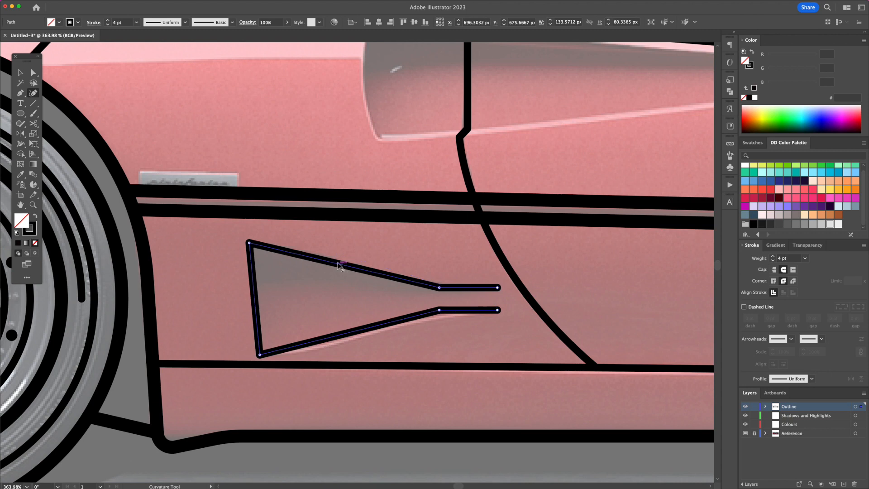
{"action": "left_click", "coordinate": [439, 288]}
{"action": "left_click", "coordinate": [439, 310], "text": "shift"}
{"action": "left_click_drag", "start_coordinate": [441, 317], "coordinate": [442, 440]}
{"action": "key", "text": "v"}
{"action": "left_click", "coordinate": [317, 312]}
{"action": "key", "text": "a"}
{"action": "left_click", "coordinate": [259, 355]}
{"action": "left_click", "coordinate": [347, 285]}
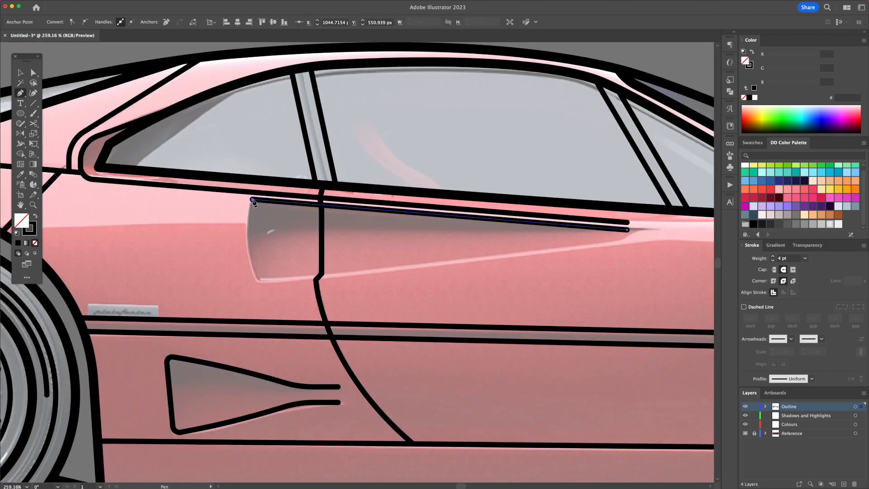
Trace the upper side intake's rear and lower edges with a 4 pt path continuing from its top edge.
{"action": "left_click", "coordinate": [252, 241]}
{"action": "key", "text": "o"}
{"action": "mouse_move", "coordinate": [252, 241]}
{"action": "left_mouse_down"}
{"action": "mouse_move", "coordinate": [216, 287]}
{"action": "mouse_move", "coordinate": [272, 229]}
{"action": "mouse_move", "coordinate": [248, 245]}
{"action": "left_mouse_up"}
{"action": "key", "text": "a"}
{"action": "key", "text": "Delete"}
{"action": "key", "text": "p"}
{"action": "left_click", "coordinate": [252, 199]}
{"action": "left_click", "coordinate": [252, 283]}
Curve the upper side intake's edges to follow the photo and round its rear corners.
{"action": "key", "text": "a"}
{"action": "left_click", "coordinate": [33, 94]}
{"action": "left_click", "coordinate": [513, 290]}
{"action": "key", "text": "a"}
{"action": "left_click_drag", "start_coordinate": [627, 252], "coordinate": [607, 243]}
{"action": "key", "text": "v"}
{"action": "left_click", "coordinate": [462, 267]}
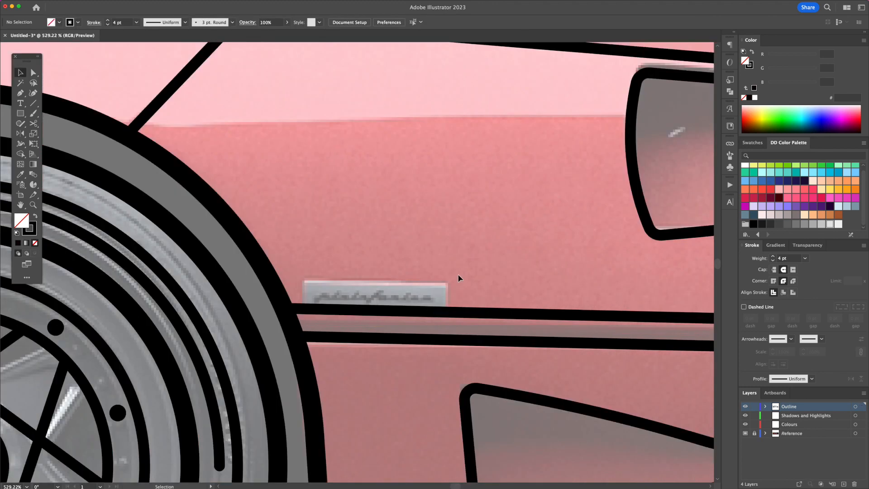
Trace the small badge plate above the side strip near the rear wheel with a 4 pt path.
{"action": "key", "text": "p"}
{"action": "left_click", "coordinate": [305, 309]}
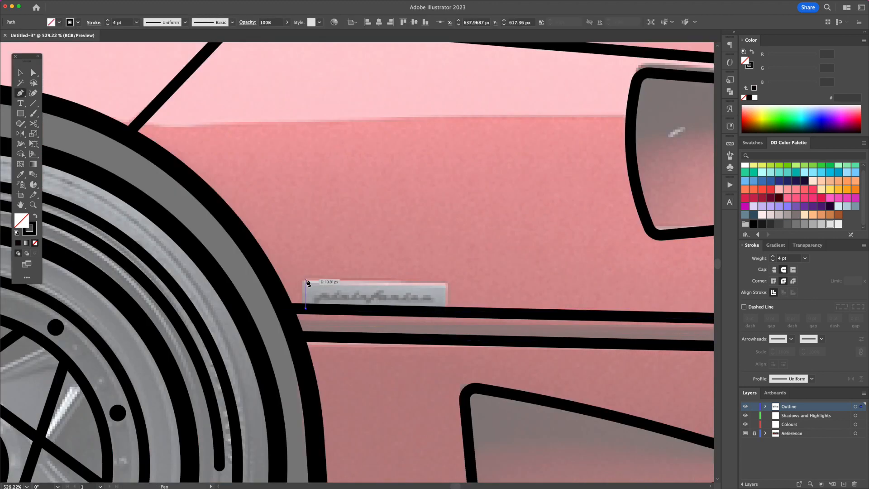
{"action": "left_click", "coordinate": [306, 279]}
{"action": "left_click", "coordinate": [448, 279]}
{"action": "left_click", "coordinate": [448, 312]}
{"action": "key", "text": "a"}
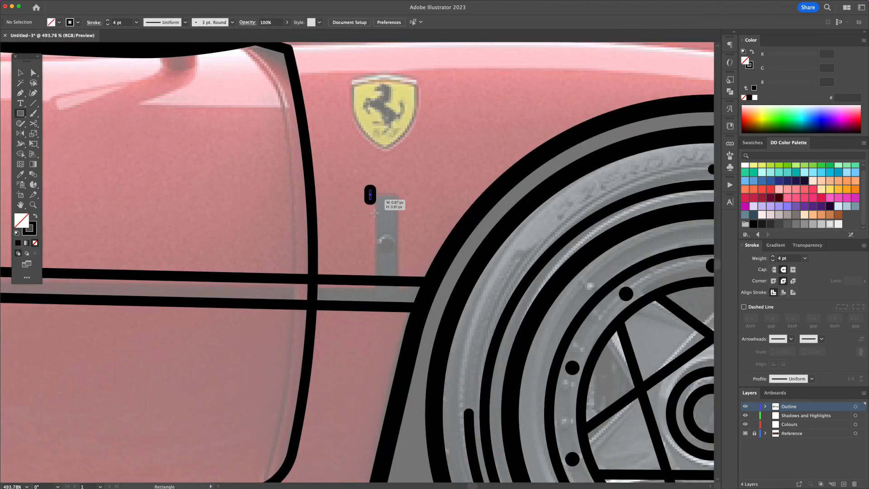
Draw a 4 pt rectangle around the vertical marker below the Ferrari badge and delete its lower edge.
{"action": "left_click_drag", "start_coordinate": [374, 213], "coordinate": [400, 290]}
{"action": "key", "text": "v"}
{"action": "left_click", "coordinate": [389, 284], "text": "shift"}
{"action": "left_click", "coordinate": [388, 285]}
{"action": "key", "text": "v"}
{"action": "left_click", "coordinate": [411, 295]}
{"action": "left_click", "coordinate": [401, 290]}
{"action": "key", "text": "Delete"}
Draw a black-filled circle without a stroke inside the marker rectangle below the Ferrari badge.
{"action": "left_click_drag", "start_coordinate": [21, 114], "coordinate": [55, 135]}
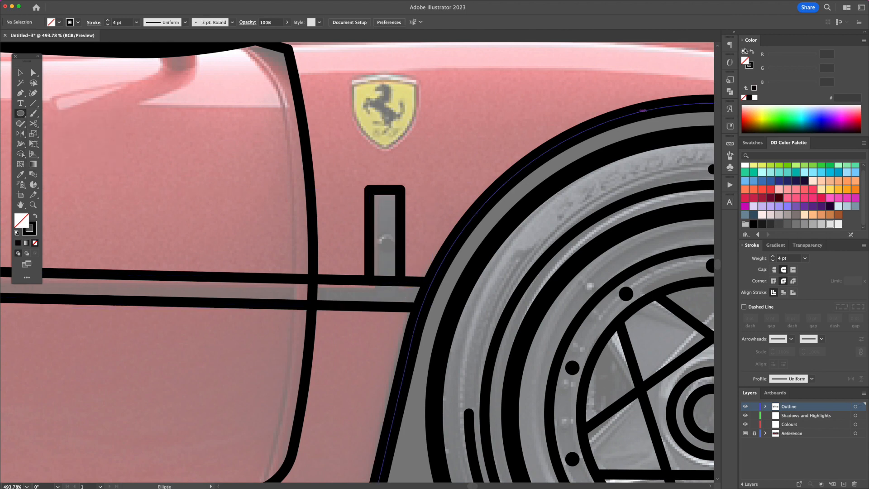
{"action": "key", "text": "shift+x"}
{"action": "left_click_drag", "start_coordinate": [399, 252], "coordinate": [398, 252]}
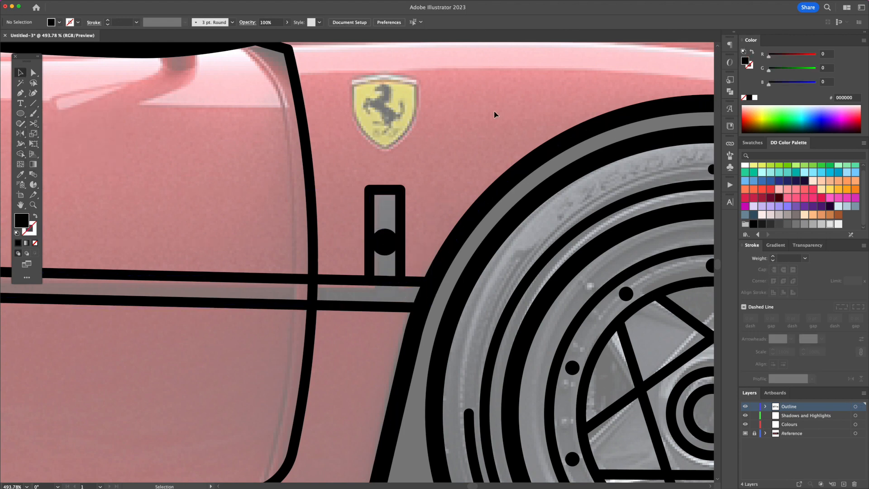
{"action": "key", "text": "v"}
Duplicate the door outline slightly rearward and trim the copy in isolation down to its curved front edge.
{"action": "scroll", "coordinate": [446, 131], "scroll_direction": "down", "scroll_amount": 3}
{"action": "left_click", "coordinate": [423, 131]}
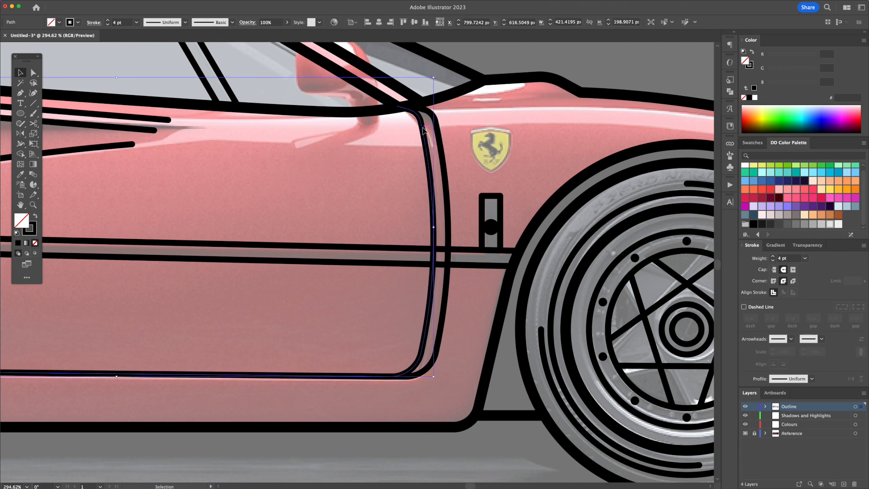
{"action": "double_click", "coordinate": [423, 130]}
{"action": "key", "text": "a"}
{"action": "scroll", "coordinate": [387, 351], "scroll_direction": "left", "scroll_amount": 10}
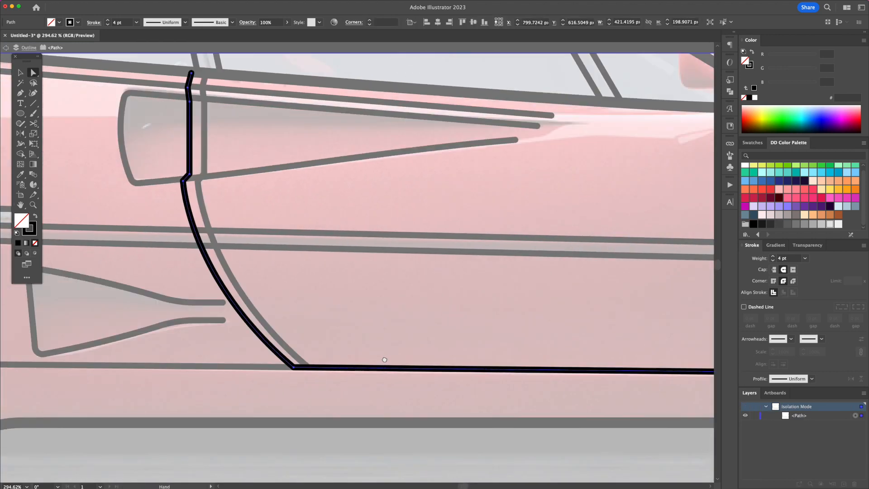
{"action": "scroll", "coordinate": [384, 359], "scroll_direction": "left", "scroll_amount": 2}
{"action": "left_click_drag", "start_coordinate": [352, 391], "coordinate": [351, 395]}
{"action": "key", "text": "Delete"}
{"action": "scroll", "coordinate": [351, 362], "scroll_direction": "down", "scroll_amount": 5}
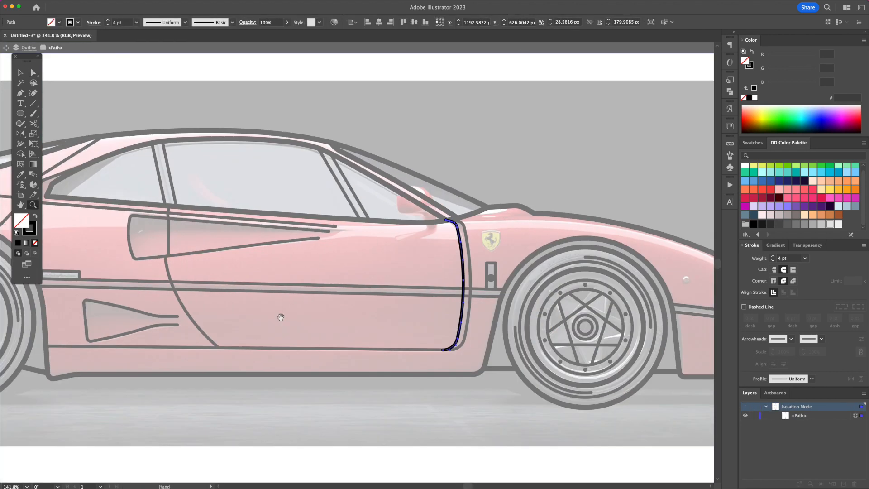
{"action": "key", "text": "v"}
{"action": "double_click", "coordinate": [343, 316]}
Draw a circle around the small round marker lamp ahead of the front wheel.
{"action": "scroll", "coordinate": [687, 277], "scroll_direction": "up", "scroll_amount": 6}
{"action": "key", "text": "l"}
{"action": "left_click_drag", "start_coordinate": [496, 295], "coordinate": [497, 296]}
Trace the upper half of the forward-most rear louvre with an open 4 pt path.
{"action": "left_click", "coordinate": [427, 215]}
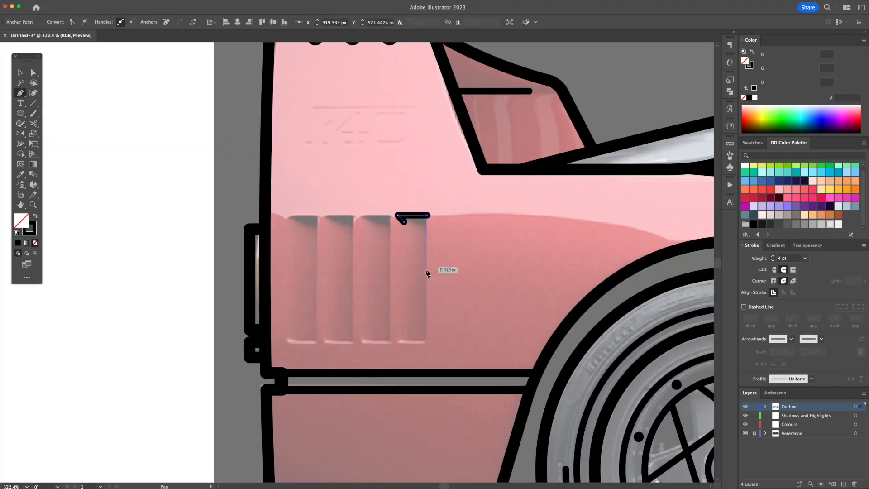
{"action": "left_click", "coordinate": [427, 279]}
{"action": "key", "text": "Escape"}
{"action": "key", "text": "v"}
{"action": "left_click", "coordinate": [427, 276]}
Reflect a copy of the half louvre across its lower end to complete the bracket shape.
{"action": "key", "text": "o"}
{"action": "left_click", "coordinate": [427, 279], "text": "alt"}
{"action": "left_click", "coordinate": [169, 293]}
{"action": "key", "text": "v"}
{"action": "left_click", "coordinate": [446, 330]}
{"action": "left_click", "coordinate": [428, 328]}
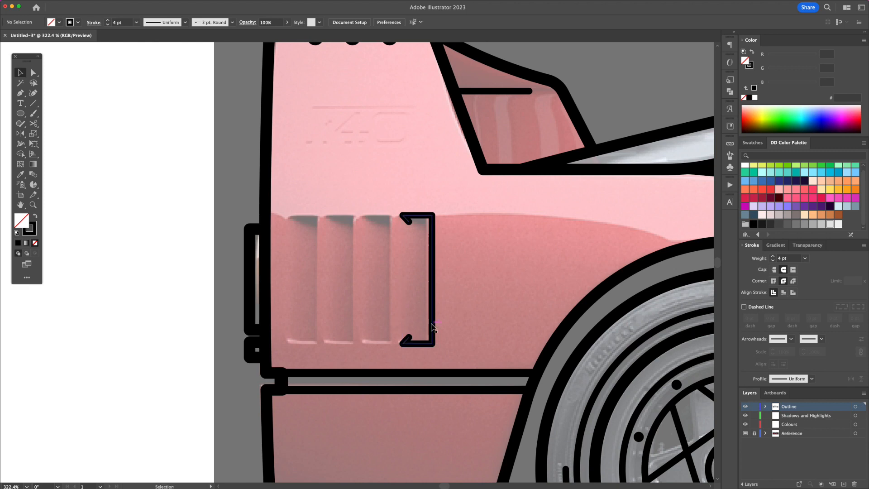
Duplicate the louvre rearward and repeat the copy twice to form a row of four.
{"action": "left_click_drag", "start_coordinate": [427, 328], "coordinate": [389, 328]}
{"action": "key", "text": "ctrl+d"}
{"action": "key", "text": "ctrl+d"}
{"action": "left_click_drag", "start_coordinate": [272, 355], "coordinate": [435, 216]}
{"action": "left_click", "coordinate": [452, 223]}
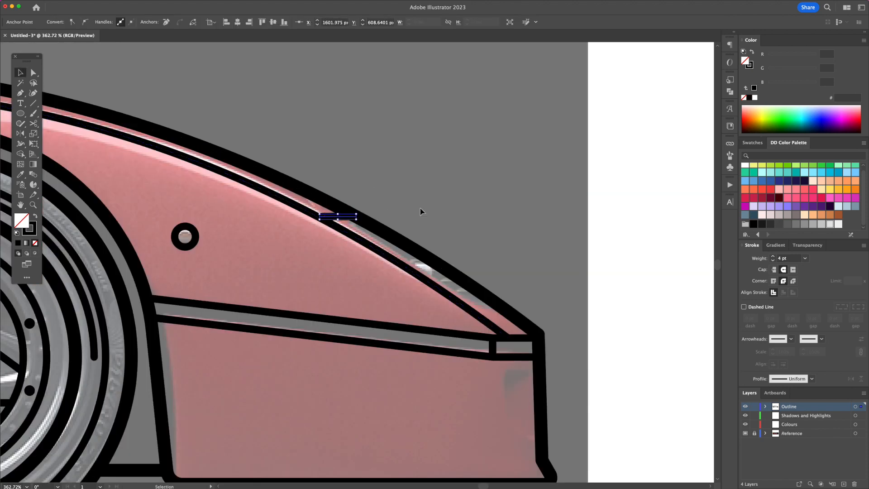
Add a short horizontal 4 pt line across the lower end of the headlight strip near the nose.
{"action": "left_click", "coordinate": [420, 209], "text": "super"}
{"action": "left_click", "coordinate": [501, 307]}
{"action": "left_click", "coordinate": [466, 306]}
{"action": "key", "text": "v"}
{"action": "left_click", "coordinate": [530, 289]}
Trace the wing mirror and its foot with a closed 7 pt path.
{"action": "scroll", "coordinate": [530, 288], "scroll_direction": "down", "scroll_amount": 5}
{"action": "key", "text": "p"}
{"action": "left_click", "coordinate": [470, 265]}
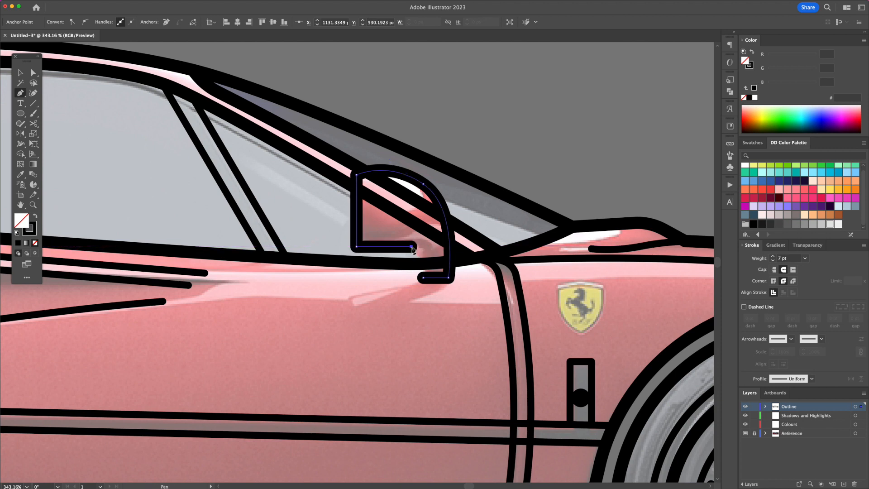
{"action": "key", "text": "a"}
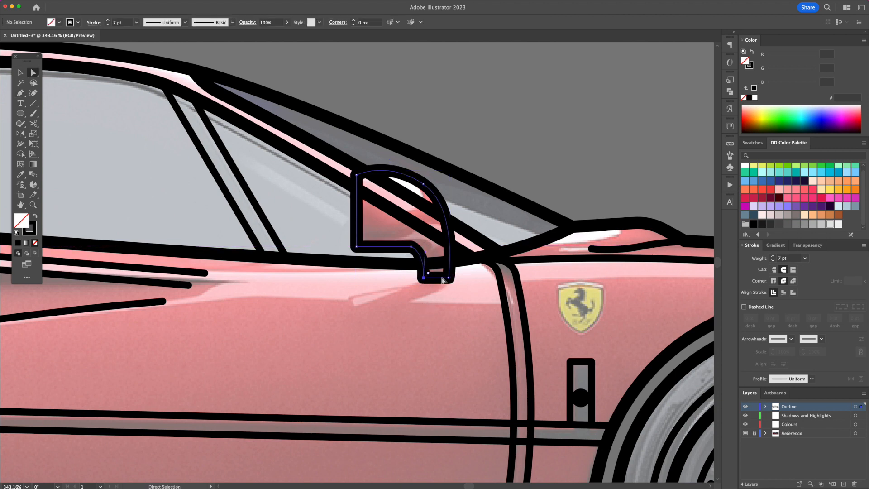
Bow the wing mirror's rear edge outward and round its upper and lower rear corners.
{"action": "key", "text": "shift+grave"}
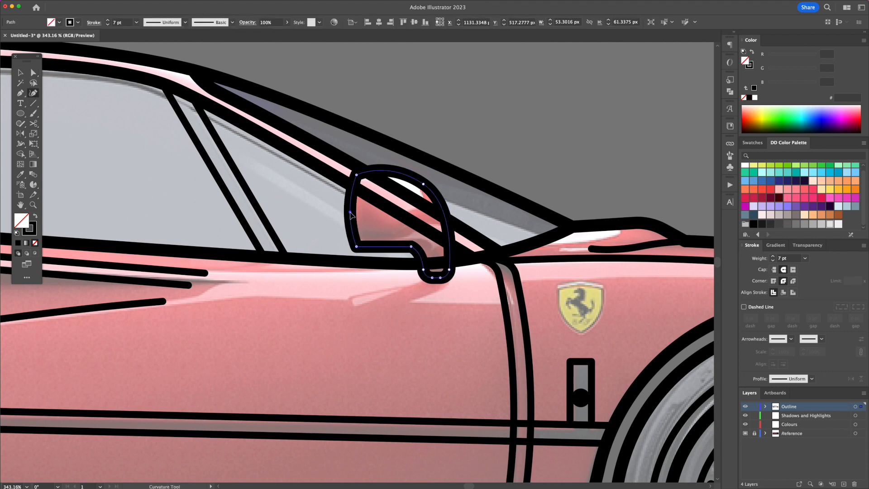
{"action": "key", "text": "a"}
{"action": "left_click", "coordinate": [357, 247]}
{"action": "left_click_drag", "start_coordinate": [362, 241], "coordinate": [372, 227]}
{"action": "left_click", "coordinate": [357, 175]}
{"action": "left_click_drag", "start_coordinate": [362, 181], "coordinate": [369, 189]}
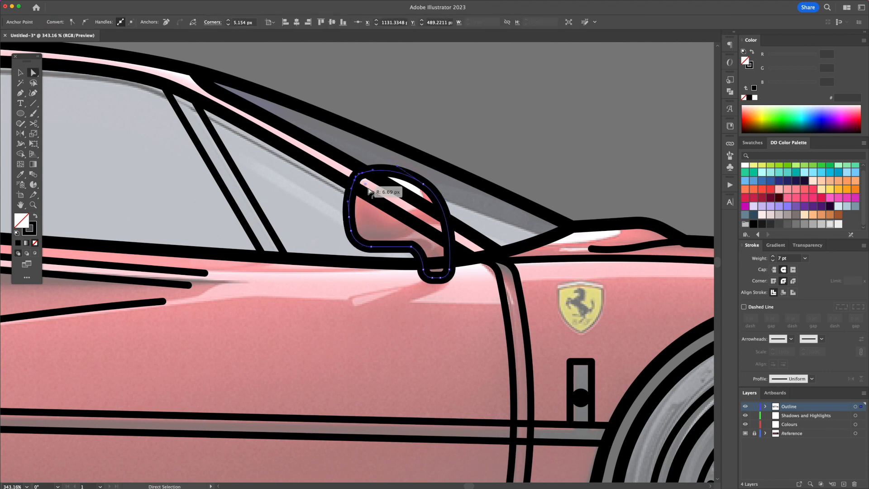
Remove the window and pillar lines crossing the wing mirror with the Shape Builder tool.
{"action": "key", "text": "shift+m"}
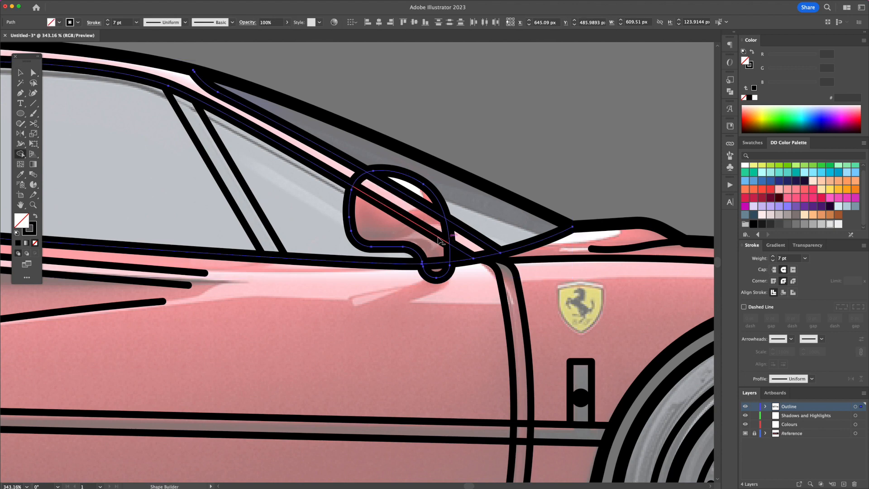
{"action": "left_click", "coordinate": [438, 238], "text": "alt"}
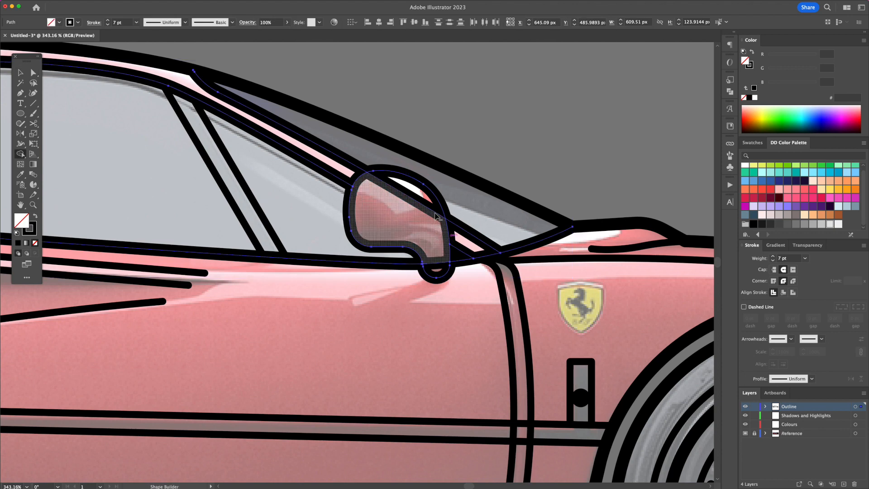
{"action": "left_click", "coordinate": [436, 213], "text": "alt"}
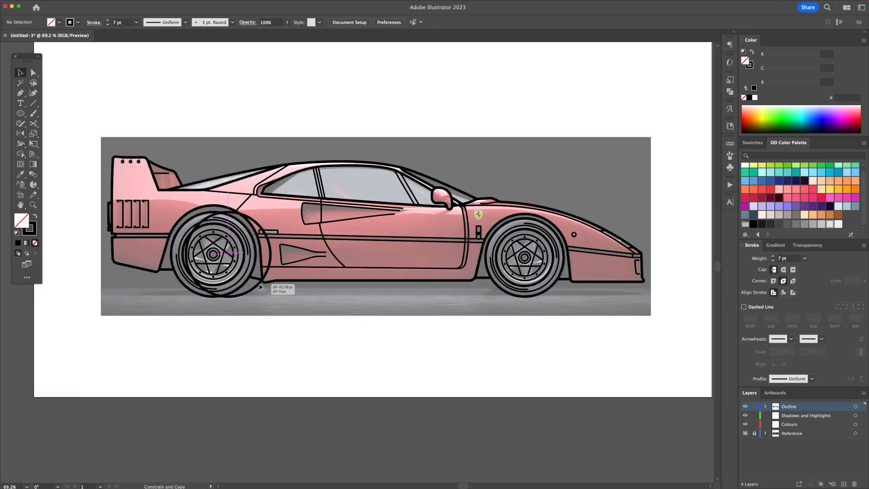
Copy the outer 7 pt circle of each wheel horizontally toward the middle of the car.
{"action": "left_click_drag", "start_coordinate": [260, 287], "coordinate": [262, 287]}
{"action": "left_click_drag", "start_coordinate": [506, 293], "coordinate": [491, 292]}
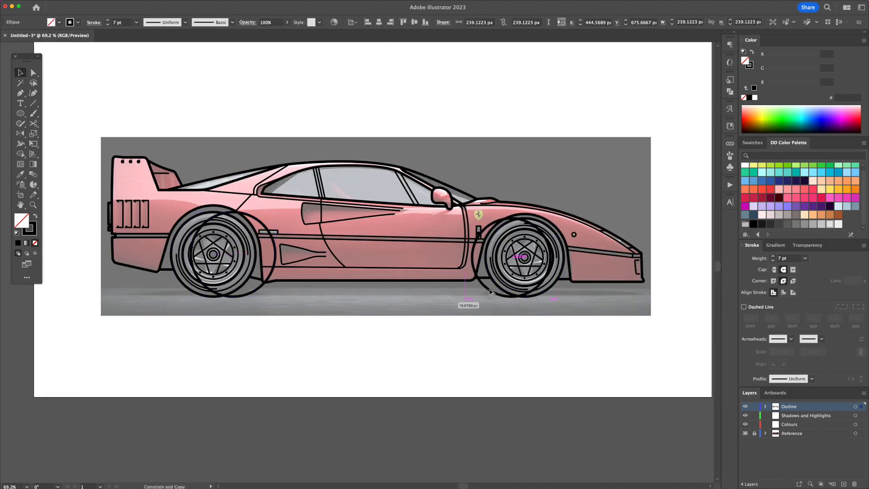
{"action": "left_click", "coordinate": [261, 288], "text": "shift"}
Trim the copied wheel circles against the body outline with the Shape Builder tool and delete the excess parts.
{"action": "key", "text": "super+a"}
{"action": "key", "text": "shift+m"}
{"action": "left_click", "coordinate": [490, 285]}
{"action": "key", "text": "v"}
{"action": "left_click", "coordinate": [484, 306]}
{"action": "left_click", "coordinate": [474, 267]}
{"action": "key", "text": "Delete"}
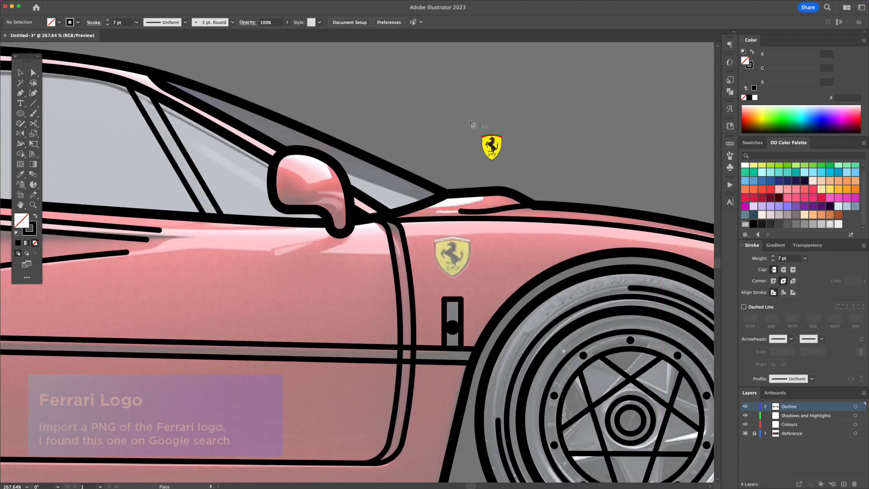
Place the Ferrari logo image and position it over the badge on the front fender.
{"action": "left_click", "coordinate": [476, 136]}
{"action": "key", "text": "z"}
{"action": "left_click_drag", "start_coordinate": [453, 141], "coordinate": [413, 200]}
{"action": "key", "text": "v"}
{"action": "left_click_drag", "start_coordinate": [579, 185], "coordinate": [498, 291]}
{"action": "left_click_drag", "start_coordinate": [485, 308], "coordinate": [429, 209]}
{"action": "key", "text": "z"}
{"action": "left_click_drag", "start_coordinate": [389, 204], "coordinate": [577, 207]}
{"action": "key", "text": "v"}
{"action": "left_click_drag", "start_coordinate": [648, 235], "coordinate": [385, 217]}
{"action": "left_click_drag", "start_coordinate": [456, 132], "coordinate": [410, 206]}
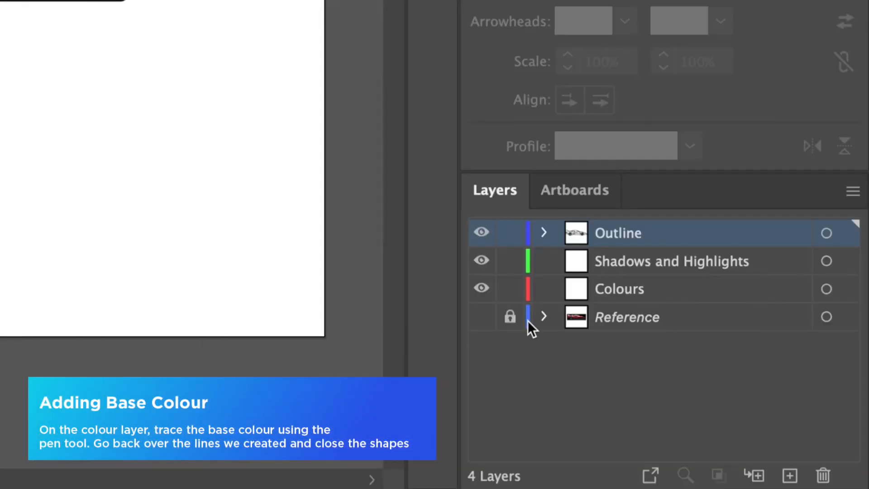
On the Colours layer, begin an FF0025 red body fill with the Pen tool along the top of the rear wing.
{"action": "left_click", "coordinate": [789, 425]}
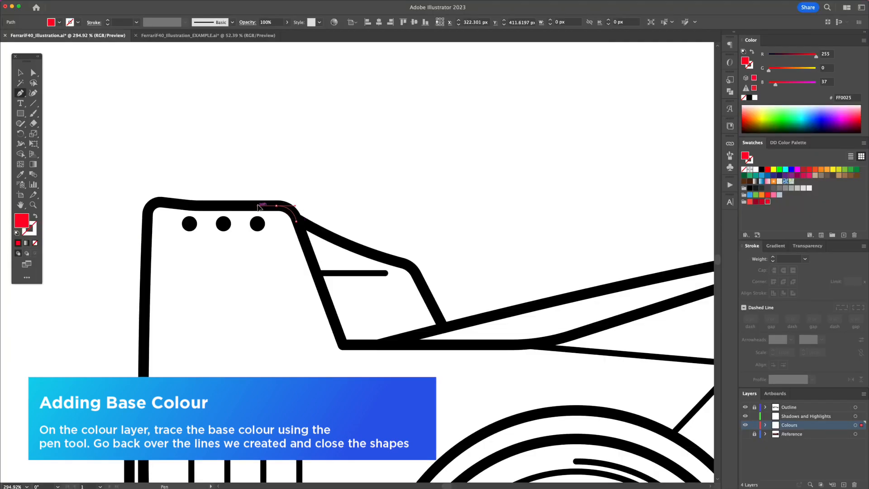
{"action": "left_click", "coordinate": [151, 211]}
{"action": "left_click_drag", "start_coordinate": [148, 218], "coordinate": [148, 230]}
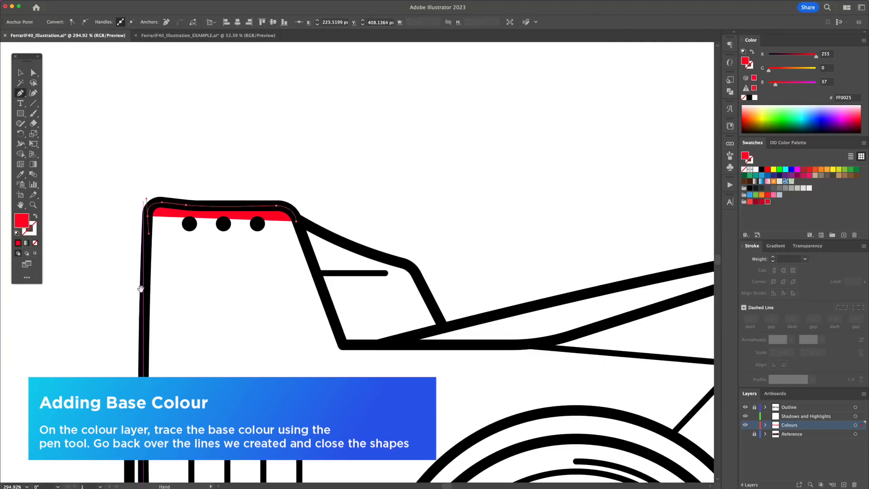
Continue the red body path down the tail edge, around the notch at the belt line and down the rear bumper.
{"action": "left_click_drag", "start_coordinate": [141, 319], "coordinate": [167, 168]}
{"action": "left_click", "coordinate": [175, 380]}
{"action": "left_click", "coordinate": [186, 379]}
{"action": "left_click_drag", "start_coordinate": [186, 392], "coordinate": [204, 249]}
{"action": "left_click", "coordinate": [203, 252]}
{"action": "left_click", "coordinate": [189, 252]}
{"action": "left_click", "coordinate": [190, 345]}
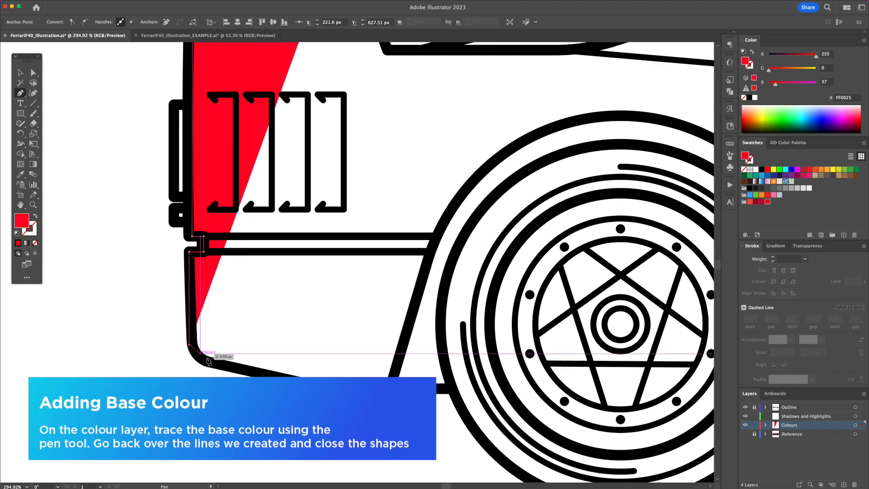
Extend the red body path along the underside of the rear bumper and over the rear wheel arch.
{"action": "left_click_drag", "start_coordinate": [213, 363], "coordinate": [230, 367]}
{"action": "left_click", "coordinate": [368, 397]}
{"action": "left_click_drag", "start_coordinate": [391, 386], "coordinate": [396, 369]}
{"action": "left_click_drag", "start_coordinate": [404, 349], "coordinate": [259, 400]}
{"action": "left_click_drag", "start_coordinate": [297, 270], "coordinate": [308, 252]}
{"action": "left_click_drag", "start_coordinate": [475, 167], "coordinate": [587, 167]}
{"action": "left_click_drag", "start_coordinate": [587, 167], "coordinate": [341, 100]}
{"action": "left_click_drag", "start_coordinate": [398, 196], "coordinate": [414, 217]}
{"action": "left_click_drag", "start_coordinate": [414, 217], "coordinate": [382, 125]}
{"action": "left_click", "coordinate": [401, 255]}
Trace the red body path down behind the rear wheel and along the side sill to the front wheel.
{"action": "left_click", "coordinate": [406, 322]}
{"action": "left_click_drag", "start_coordinate": [417, 337], "coordinate": [480, 327]}
{"action": "left_click_drag", "start_coordinate": [661, 335], "coordinate": [195, 315]}
{"action": "left_click", "coordinate": [504, 308]}
{"action": "left_click_drag", "start_coordinate": [660, 316], "coordinate": [150, 307]}
{"action": "left_click", "coordinate": [297, 298]}
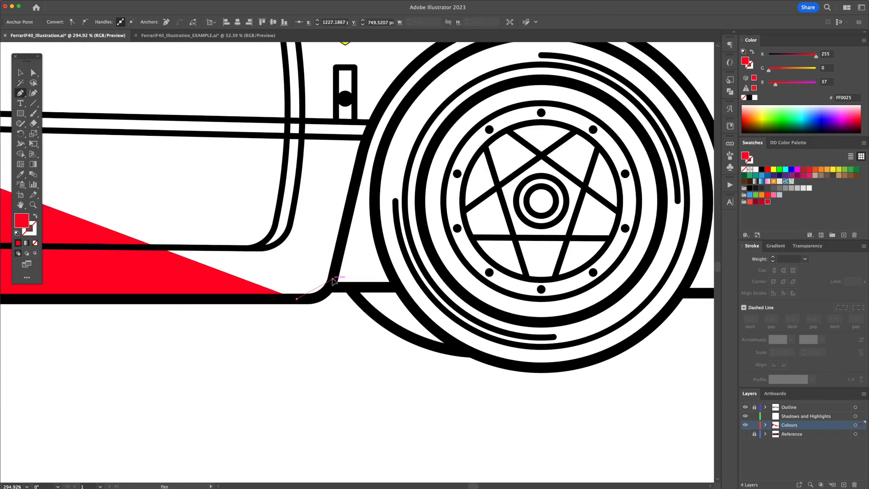
Trace the red body path up from the sill, over the front wheel arch and down its front side.
{"action": "left_click_drag", "start_coordinate": [332, 279], "coordinate": [338, 255]}
{"action": "left_click_drag", "start_coordinate": [338, 255], "coordinate": [310, 377]}
{"action": "left_click", "coordinate": [338, 257]}
{"action": "left_click_drag", "start_coordinate": [600, 131], "coordinate": [391, 73]}
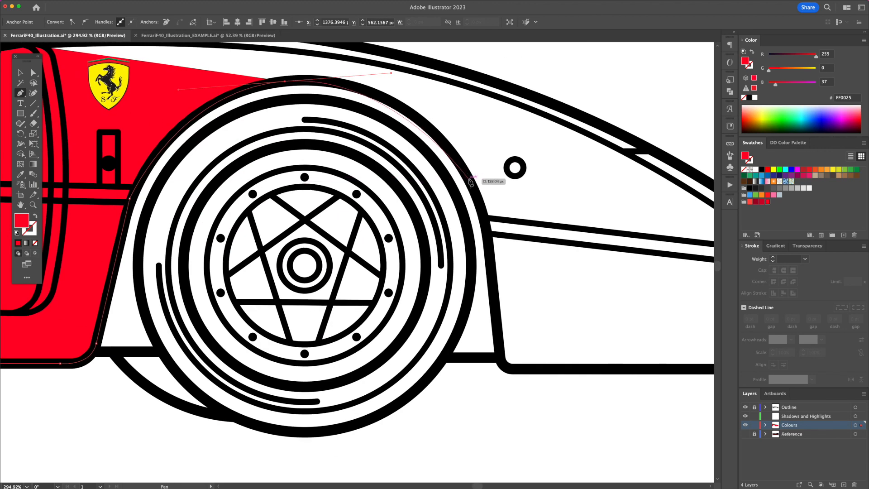
{"action": "left_click_drag", "start_coordinate": [468, 178], "coordinate": [494, 226]}
{"action": "left_click_drag", "start_coordinate": [494, 226], "coordinate": [458, 154]}
{"action": "left_click", "coordinate": [463, 280]}
Trace the red body path around the base of the front bumper, up the nose and onto the bonnet.
{"action": "left_click_drag", "start_coordinate": [474, 297], "coordinate": [484, 300]}
{"action": "left_click_drag", "start_coordinate": [529, 297], "coordinate": [157, 275]}
{"action": "left_click", "coordinate": [402, 274]}
{"action": "left_click", "coordinate": [395, 153]}
{"action": "left_click_drag", "start_coordinate": [396, 154], "coordinate": [538, 334]}
{"action": "left_click", "coordinate": [293, 195]}
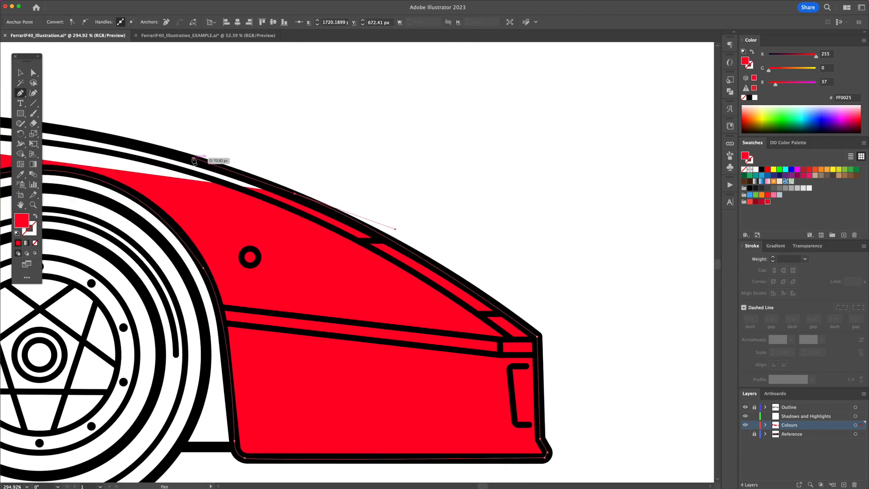
Continue the red body path along the bonnet and its raised rear edge to the windscreen.
{"action": "scroll", "coordinate": [294, 196], "scroll_direction": "left", "scroll_amount": 10}
{"action": "scroll", "coordinate": [298, 196], "scroll_direction": "up", "scroll_amount": 3}
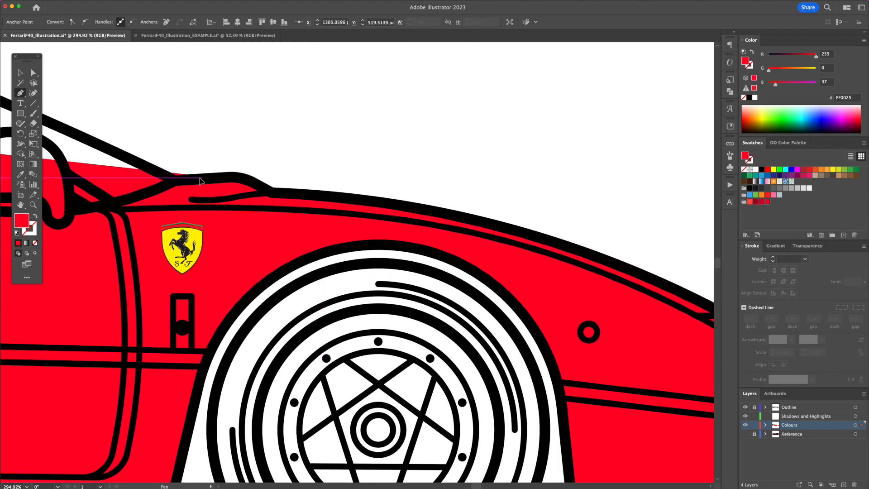
{"action": "left_click_drag", "start_coordinate": [205, 181], "coordinate": [569, 307]}
{"action": "left_click_drag", "start_coordinate": [296, 196], "coordinate": [295, 195]}
{"action": "left_click_drag", "start_coordinate": [209, 173], "coordinate": [145, 163]}
{"action": "left_click_drag", "start_coordinate": [136, 164], "coordinate": [608, 204]}
Trace the red body path over the roof and rear deck, then close it along the rear wing support.
{"action": "left_click_drag", "start_coordinate": [446, 199], "coordinate": [371, 206]}
{"action": "left_click_drag", "start_coordinate": [266, 212], "coordinate": [471, 170]}
{"action": "left_click_drag", "start_coordinate": [398, 179], "coordinate": [337, 194]}
{"action": "left_click_drag", "start_coordinate": [113, 228], "coordinate": [371, 193]}
{"action": "left_click", "coordinate": [280, 224]}
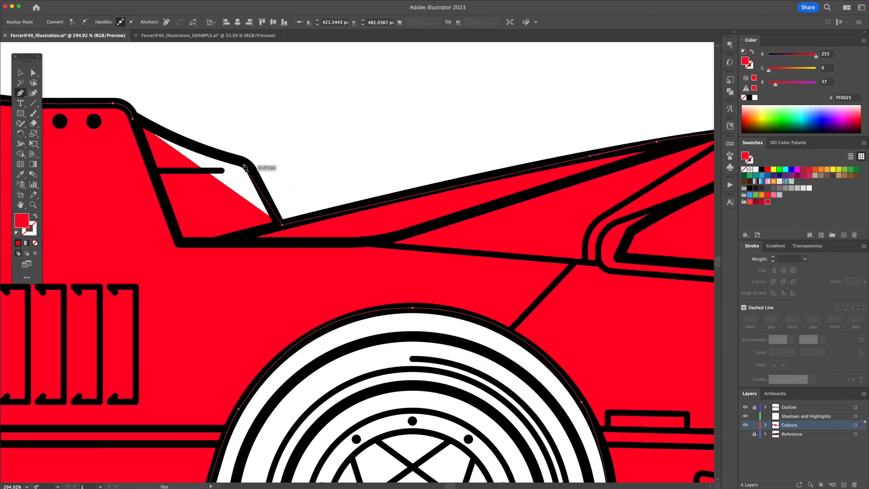
{"action": "left_click", "coordinate": [244, 165]}
{"action": "left_click_drag", "start_coordinate": [199, 147], "coordinate": [310, 199]}
{"action": "left_click_drag", "start_coordinate": [243, 172], "coordinate": [196, 154]}
Trace the inner and lower edges of a 1A1A1A wheel-well fill around the front tyre with the Pen tool.
{"action": "key", "text": "ctrl+minus"}
{"action": "key", "text": "ctrl+minus"}
{"action": "key", "text": "ctrl+minus"}
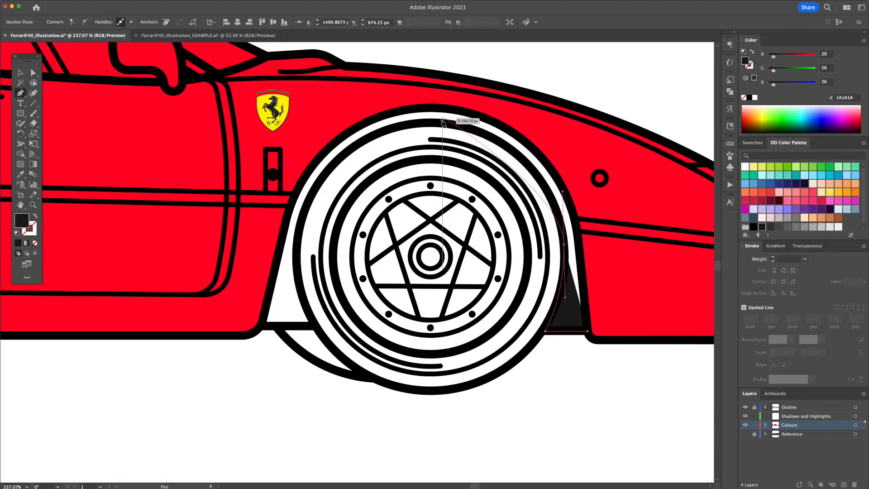
{"action": "left_click_drag", "start_coordinate": [369, 118], "coordinate": [366, 119]}
{"action": "left_click_drag", "start_coordinate": [299, 232], "coordinate": [295, 280]}
{"action": "left_click", "coordinate": [314, 324]}
{"action": "left_click", "coordinate": [260, 324]}
Close the front wheel-well shape loosely over the red body and select both shapes for trimming with the Shape Builder tool.
{"action": "left_click", "coordinate": [242, 281]}
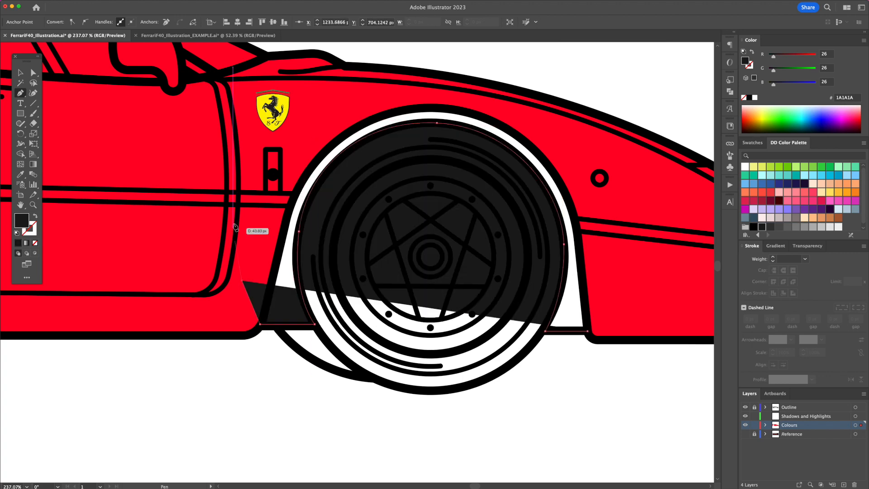
{"action": "left_click", "coordinate": [234, 222]}
{"action": "left_click", "coordinate": [279, 139]}
{"action": "left_click", "coordinate": [335, 105]}
{"action": "left_click", "coordinate": [568, 135]}
{"action": "left_click", "coordinate": [605, 181]}
{"action": "left_click", "coordinate": [625, 287]}
{"action": "left_click", "coordinate": [589, 330]}
{"action": "key", "text": "v"}
{"action": "left_click", "coordinate": [622, 327], "text": "shift"}
{"action": "key", "text": "shift+m"}
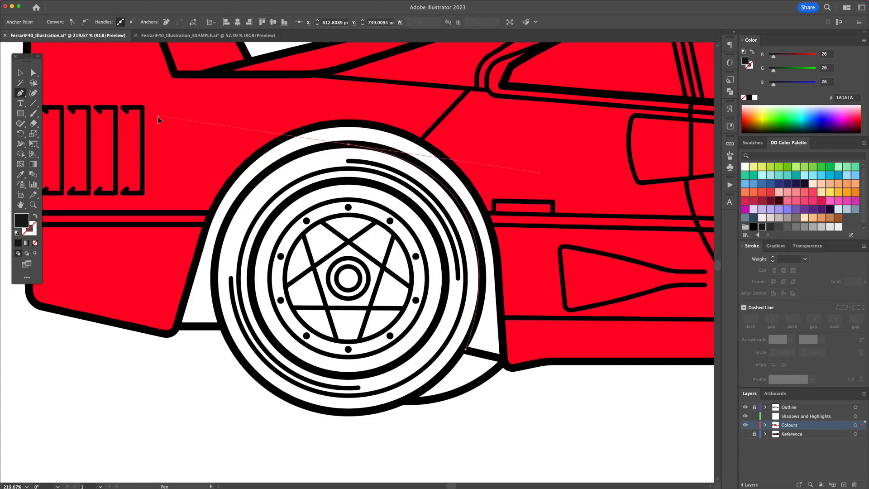
Trace a closed 1A1A1A wheel-well fill around the rear tyre, overlapping the red body above the arch.
{"action": "left_click", "coordinate": [480, 252]}
{"action": "left_click", "coordinate": [469, 198]}
{"action": "left_click_drag", "start_coordinate": [348, 145], "coordinate": [263, 145]}
{"action": "left_click_drag", "start_coordinate": [219, 244], "coordinate": [210, 285]}
{"action": "left_click", "coordinate": [224, 326]}
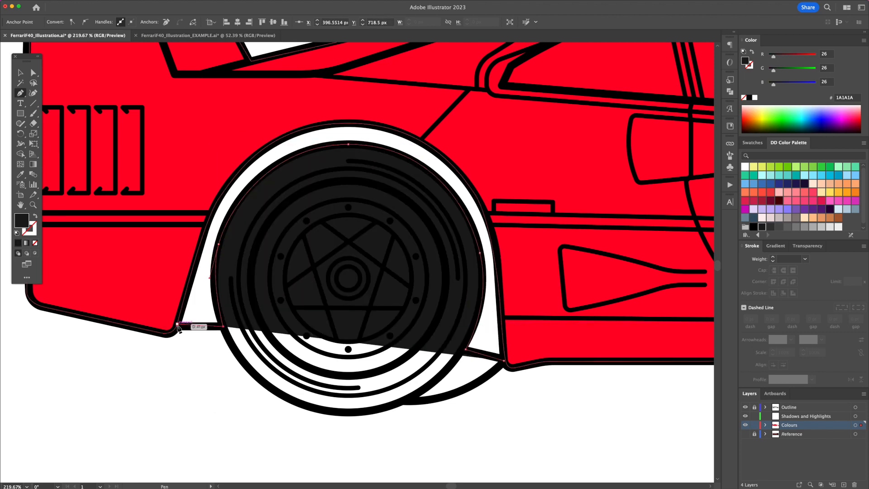
{"action": "left_click", "coordinate": [177, 324]}
{"action": "left_click", "coordinate": [153, 285]}
{"action": "left_click", "coordinate": [173, 190]}
{"action": "left_click", "coordinate": [271, 119]}
{"action": "left_click", "coordinate": [504, 361]}
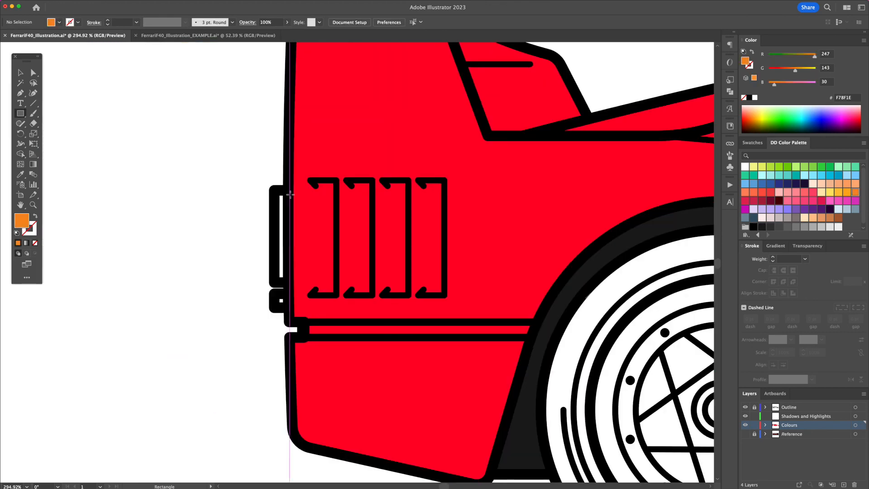
Draw an F78F1E orange rectangle over the tail light and fill the sloping rear deck panel with 4D4D4D.
{"action": "left_click_drag", "start_coordinate": [291, 195], "coordinate": [275, 284]}
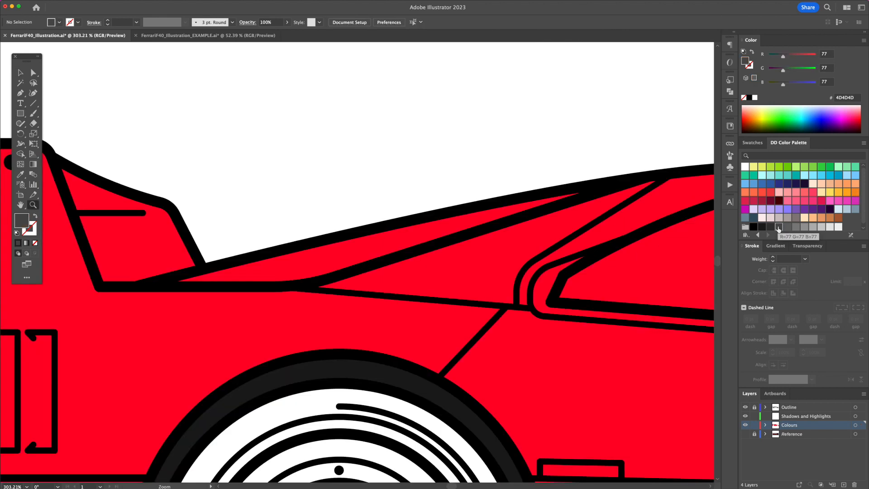
{"action": "left_click", "coordinate": [633, 179]}
{"action": "left_click", "coordinate": [304, 286]}
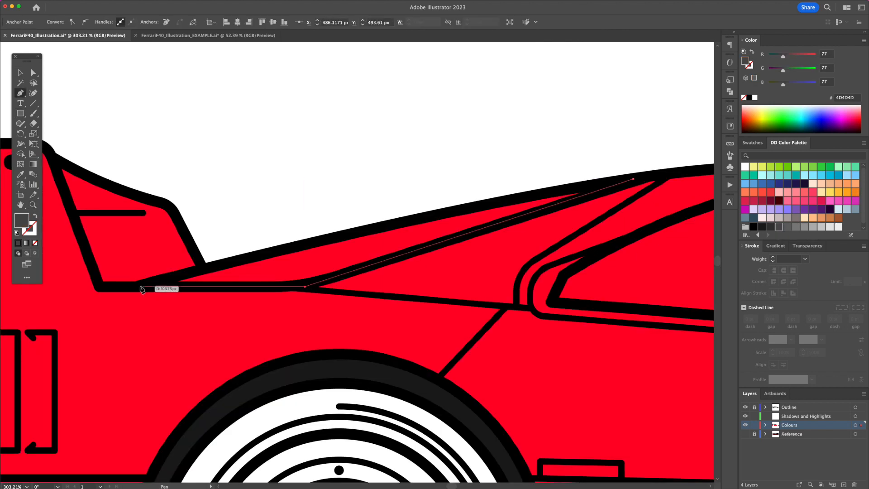
{"action": "left_click", "coordinate": [634, 178]}
Trace the rear and lower edges of a 4D4D4D side-window fill from the rear quarter window to the wing mirror.
{"action": "scroll", "coordinate": [543, 190], "scroll_direction": "right", "scroll_amount": 8}
{"action": "left_click", "coordinate": [438, 181]}
{"action": "left_click", "coordinate": [281, 229]}
{"action": "left_click", "coordinate": [191, 297]}
{"action": "scroll", "coordinate": [258, 306], "scroll_direction": "right", "scroll_amount": 11}
{"action": "left_click", "coordinate": [232, 261]}
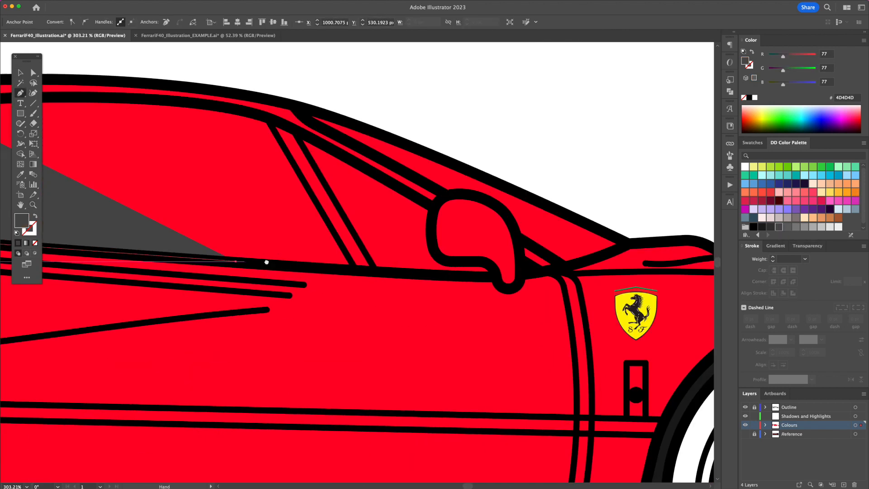
{"action": "left_click", "coordinate": [489, 276]}
Close the 4D4D4D side-window fill along the front pillar and the roof line.
{"action": "left_click", "coordinate": [437, 202]}
{"action": "scroll", "coordinate": [437, 201], "scroll_direction": "up", "scroll_amount": 4}
{"action": "left_click", "coordinate": [311, 194]}
{"action": "scroll", "coordinate": [312, 195], "scroll_direction": "left", "scroll_amount": 12}
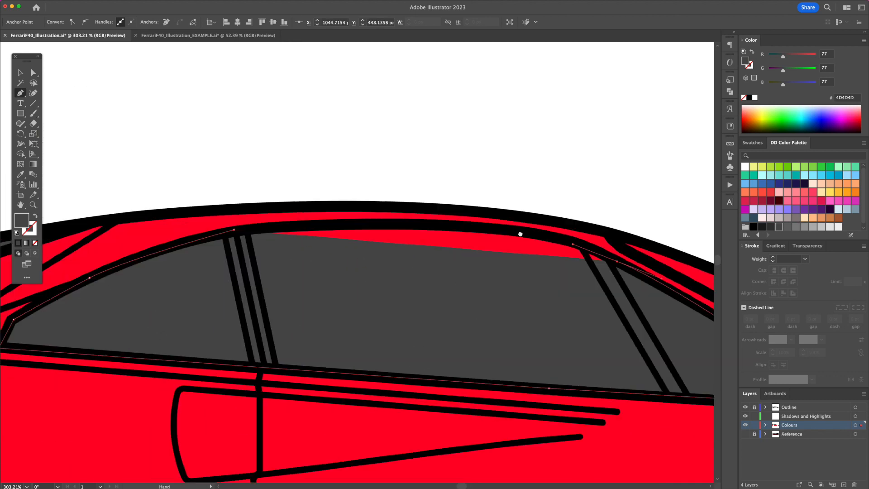
{"action": "left_click", "coordinate": [519, 234]}
{"action": "left_click", "coordinate": [238, 231]}
{"action": "key", "text": "super+shift+a"}
Trace a 4D4D4D fill for the windscreen, passing behind the wing mirror.
{"action": "scroll", "coordinate": [452, 290], "scroll_direction": "right", "scroll_amount": 16}
{"action": "left_click", "coordinate": [501, 325]}
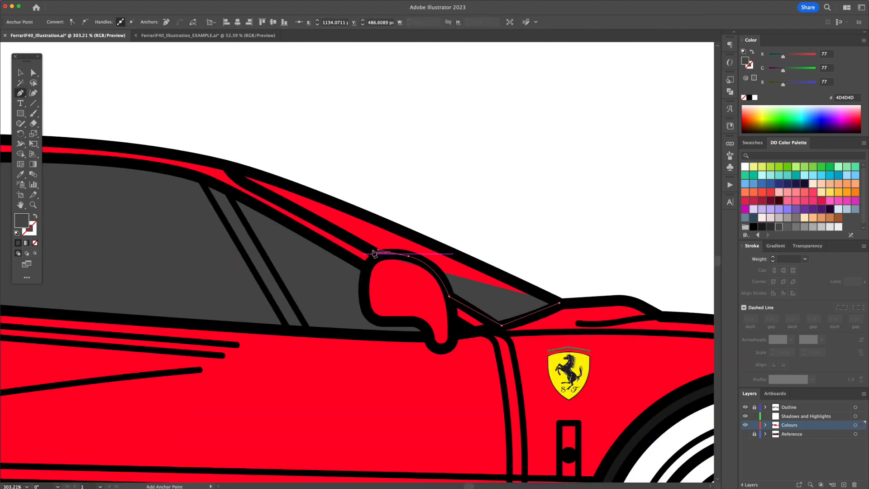
{"action": "left_click", "coordinate": [235, 136]}
{"action": "left_click", "coordinate": [567, 273]}
{"action": "left_click", "coordinate": [562, 314]}
Fill the slanted divider strip in the front part of the side window with 808080 grey.
{"action": "left_click", "coordinate": [796, 226]}
{"action": "scroll", "coordinate": [408, 272], "scroll_direction": "left", "scroll_amount": 5}
{"action": "left_click", "coordinate": [423, 317]}
{"action": "left_click", "coordinate": [343, 178]}
{"action": "left_click", "coordinate": [317, 167]}
Fill the pillar strips between the rear quarter window and the door window with 808080 grey.
{"action": "key", "text": "v"}
{"action": "scroll", "coordinate": [375, 213], "scroll_direction": "left", "scroll_amount": 8}
{"action": "key", "text": "p"}
{"action": "left_click", "coordinate": [337, 162]}
{"action": "left_click", "coordinate": [366, 302]}
{"action": "left_click", "coordinate": [342, 300]}
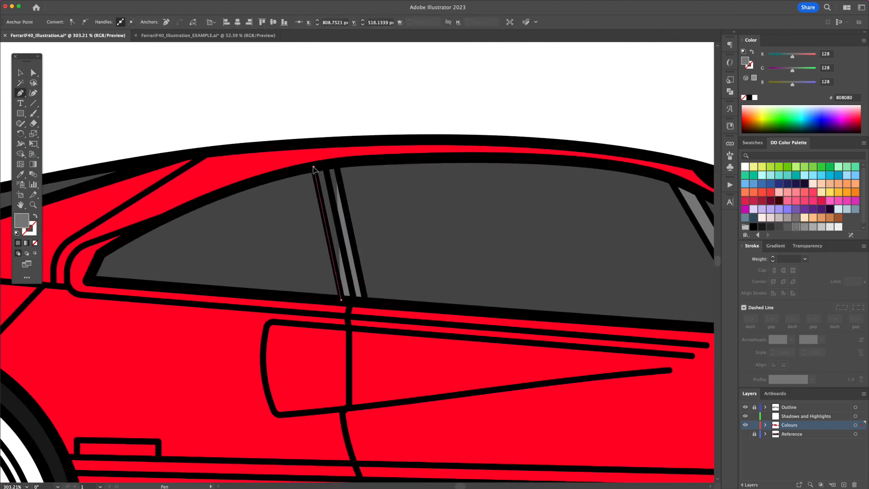
{"action": "left_click", "coordinate": [316, 169]}
{"action": "left_click", "coordinate": [336, 162]}
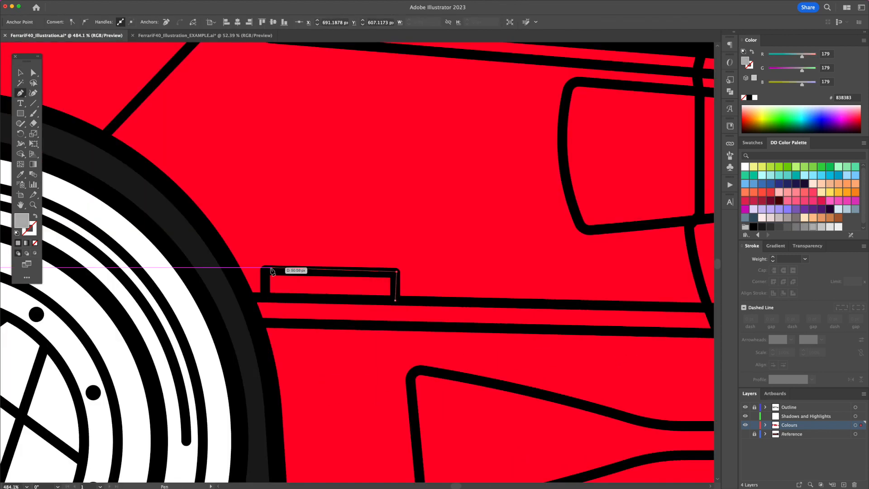
Fill the small rectangle above the belt line with RGB 179 grey and the long belt strip with 4D4D4D.
{"action": "left_click", "coordinate": [266, 270]}
{"action": "left_click", "coordinate": [265, 297]}
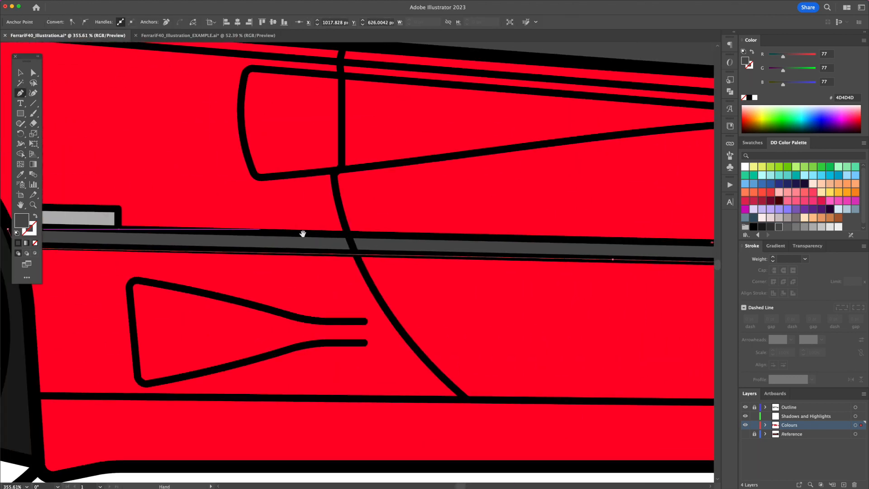
{"action": "scroll", "coordinate": [356, 234], "scroll_direction": "left", "scroll_amount": 5}
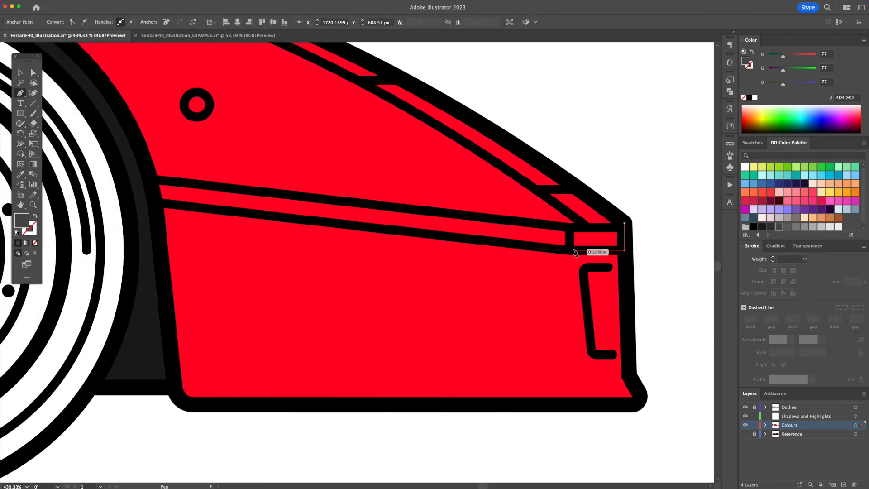
Fill the small light block at the nose with mid grey and the front belt strip behind it with 4D4D4D.
{"action": "left_click", "coordinate": [787, 227]}
{"action": "key", "text": "super+shift+a"}
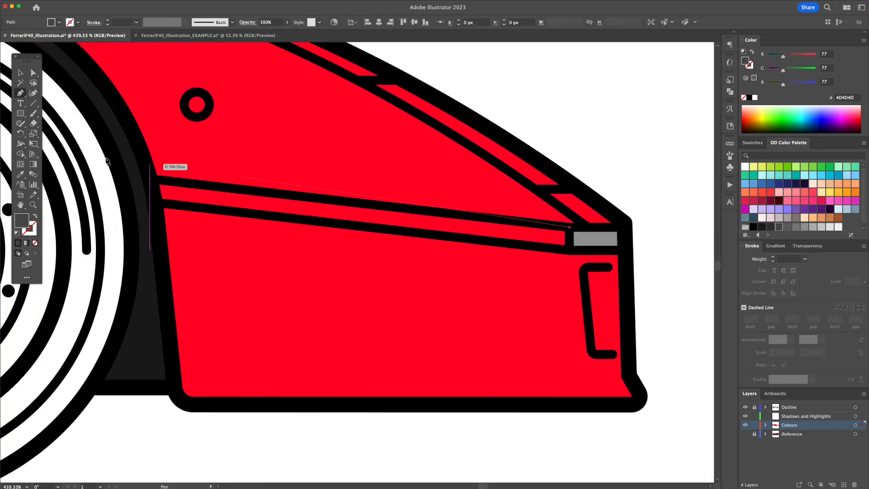
{"action": "left_click", "coordinate": [155, 180]}
{"action": "left_click", "coordinate": [163, 204]}
{"action": "left_click", "coordinate": [569, 250]}
{"action": "left_click", "coordinate": [569, 228]}
Trace a CCCCCC fill for the headlight strip on the nose and trim its excess with the Shape Builder tool.
{"action": "left_click", "coordinate": [350, 155]}
{"action": "left_click", "coordinate": [311, 155]}
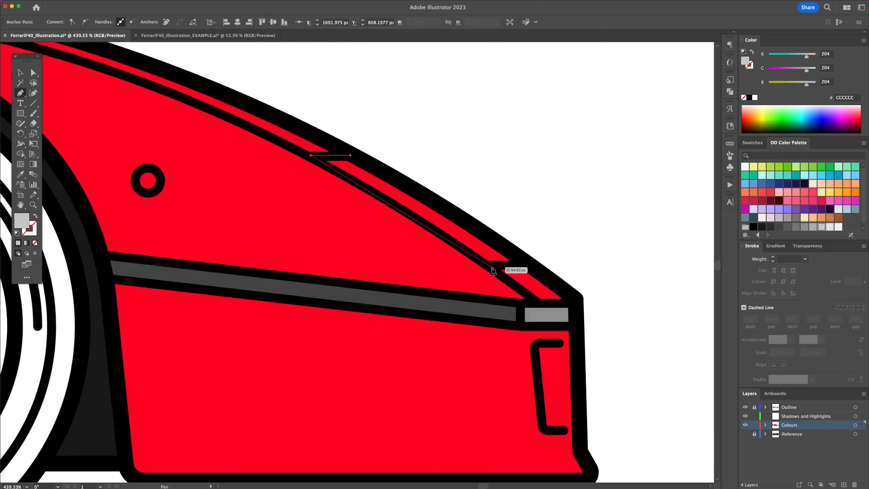
{"action": "left_click", "coordinate": [489, 267]}
{"action": "left_click", "coordinate": [572, 267]}
{"action": "left_click", "coordinate": [397, 156]}
{"action": "left_click", "coordinate": [351, 155]}
{"action": "left_click", "coordinate": [344, 208], "text": "shift+super"}
{"action": "key", "text": "shift+m"}
{"action": "left_click", "coordinate": [512, 234], "text": "alt"}
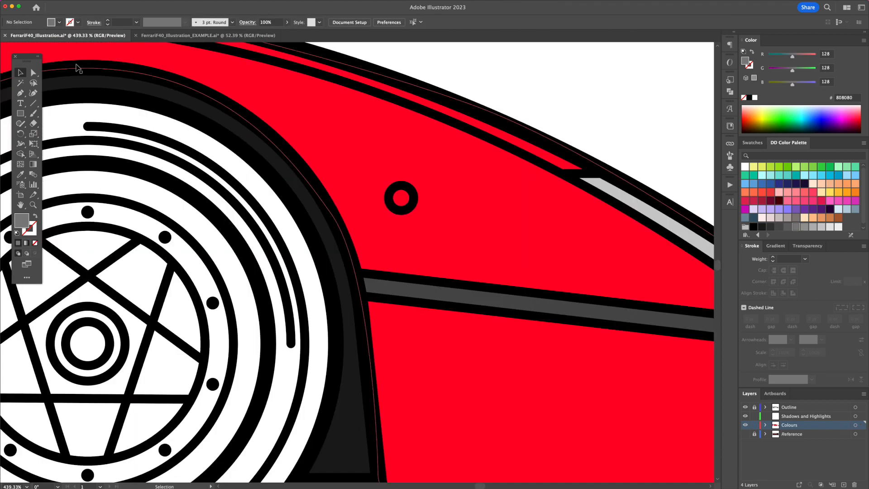
Choose the Ellipse tool with an 808080 fill for the round marker on the front fender.
{"action": "left_click", "coordinate": [20, 114]}
{"action": "left_click", "coordinate": [59, 134]}
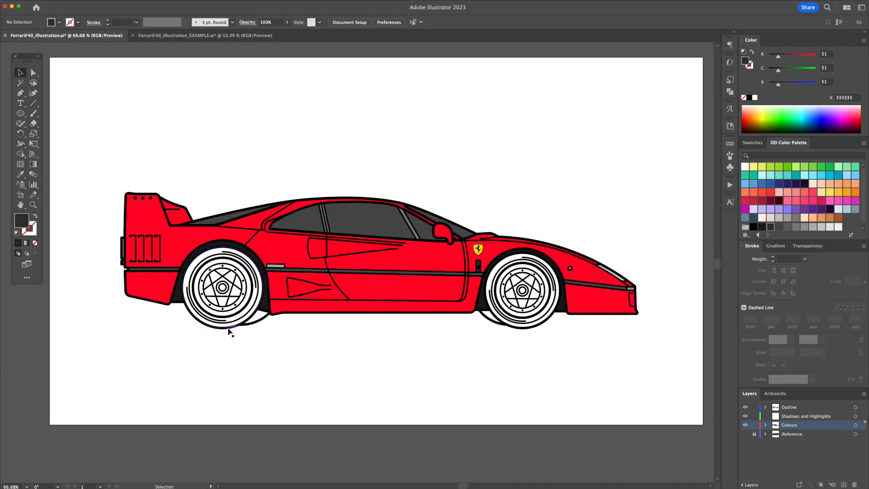
Duplicate the outer wheel circles and adjoining tyre curves onto the Colours layer, converting their strokes to dark grey fills.
{"action": "left_click", "coordinate": [231, 327]}
{"action": "left_click", "coordinate": [257, 324], "text": "shift"}
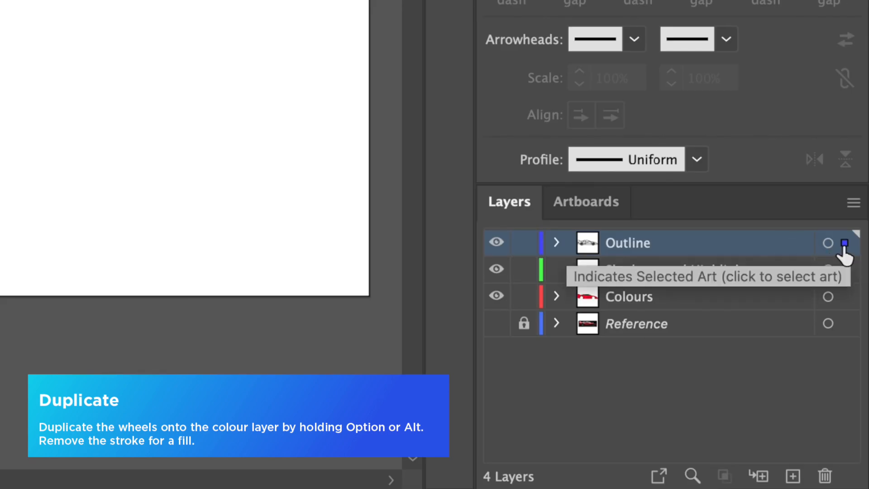
{"action": "left_click_drag", "start_coordinate": [861, 408], "coordinate": [861, 426]}
{"action": "left_click", "coordinate": [538, 244]}
{"action": "left_click", "coordinate": [752, 52]}
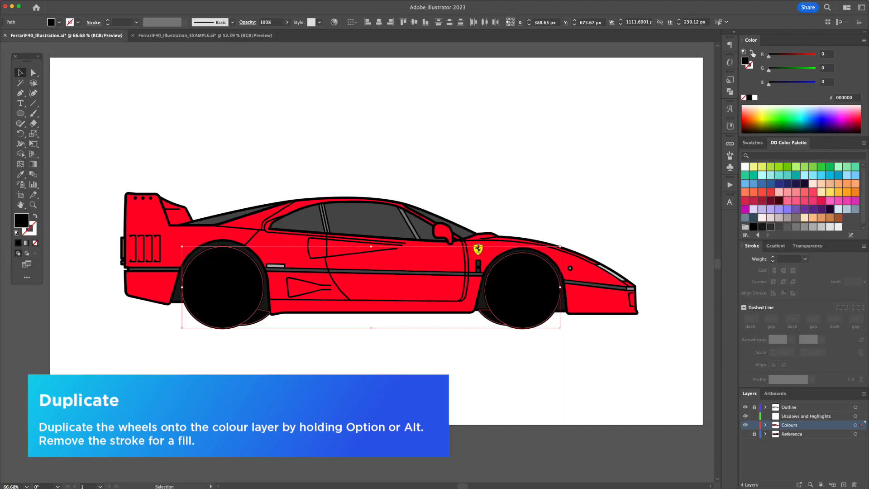
{"action": "left_click", "coordinate": [770, 227]}
{"action": "left_click", "coordinate": [315, 208]}
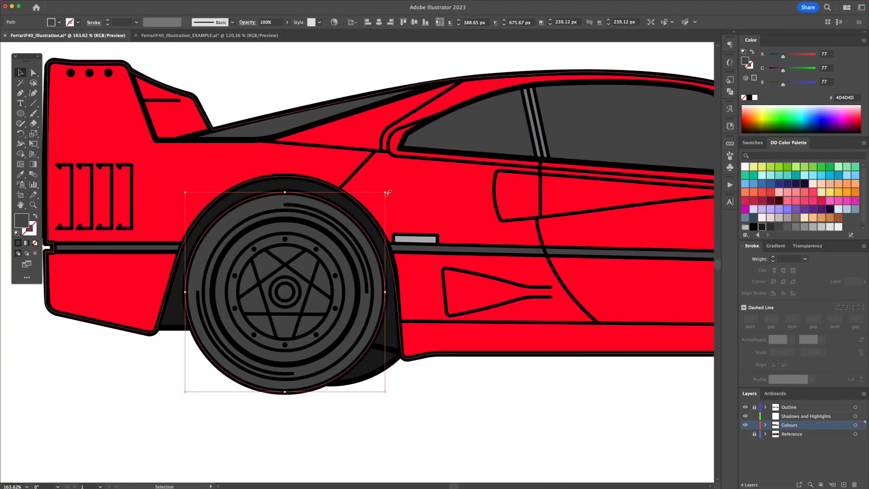
Scale the duplicated rear wheel circle about its centre to about 174 px and fill it with 808080 grey.
{"action": "left_click_drag", "start_coordinate": [386, 192], "coordinate": [357, 219]}
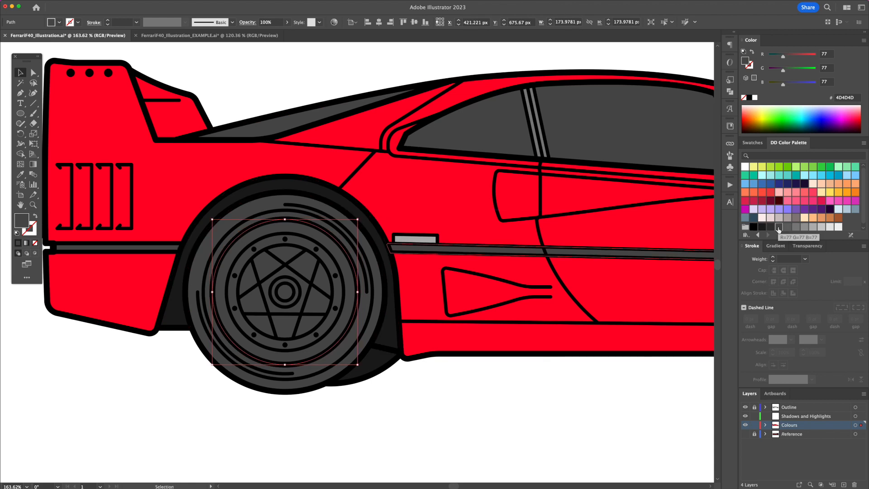
{"action": "left_click", "coordinate": [787, 227]}
{"action": "left_click", "coordinate": [796, 227]}
{"action": "key", "text": "a"}
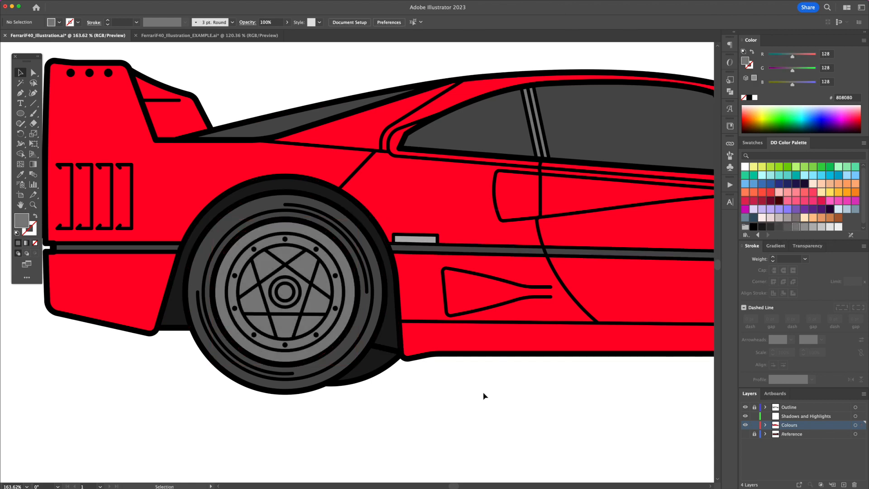
Paste a copy of the grey rim circle in front and scale it down about the rear wheel's centre.
{"action": "key", "text": "super+c"}
{"action": "key", "text": "super+f"}
{"action": "left_click_drag", "start_coordinate": [358, 219], "coordinate": [302, 248]}
{"action": "left_click", "coordinate": [474, 388]}
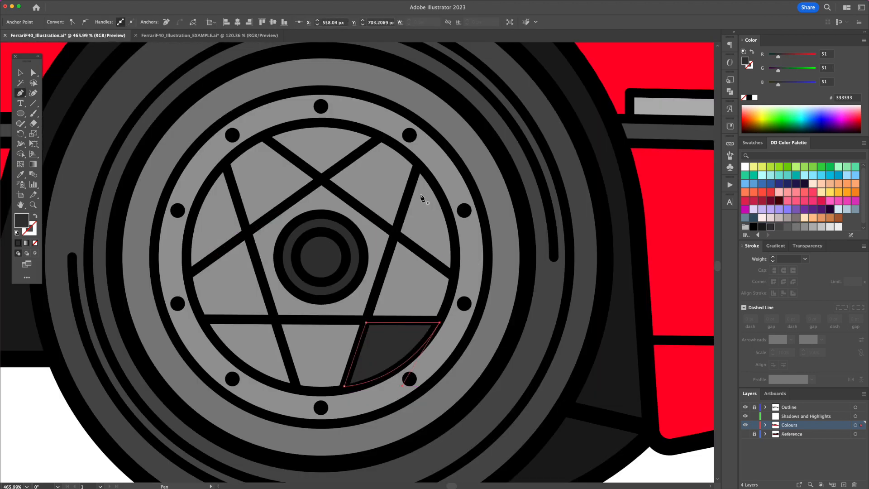
Trace a closed 333333 fill in the curved gap between the spokes on the front-facing side of the rear wheel.
{"action": "left_click", "coordinate": [420, 165]}
{"action": "left_click", "coordinate": [395, 231]}
{"action": "left_click", "coordinate": [456, 277]}
{"action": "left_click_drag", "start_coordinate": [420, 166], "coordinate": [385, 137]}
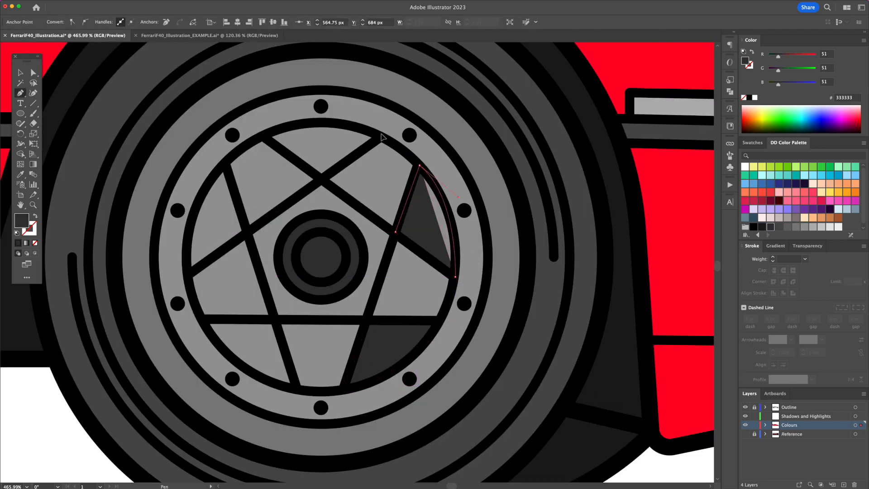
Trace a closed 333333 fill in the curved gap between the spokes at the top of the rear wheel.
{"action": "left_click", "coordinate": [381, 138]}
{"action": "mouse_move", "coordinate": [262, 136]}
{"action": "left_mouse_down"}
{"action": "mouse_move", "coordinate": [191, 155]}
{"action": "mouse_move", "coordinate": [220, 157]}
{"action": "mouse_move", "coordinate": [260, 143]}
{"action": "left_mouse_up"}
{"action": "left_click", "coordinate": [262, 137]}
{"action": "left_click", "coordinate": [321, 177]}
{"action": "left_click", "coordinate": [381, 137]}
Trace closed 333333 fills in the two remaining spoke gaps on the rear-facing side of the rear wheel.
{"action": "left_click", "coordinate": [226, 163]}
{"action": "left_click", "coordinate": [247, 234]}
{"action": "left_click", "coordinate": [187, 273]}
{"action": "left_click", "coordinate": [204, 321]}
{"action": "left_click", "coordinate": [276, 321]}
{"action": "left_click", "coordinate": [295, 389]}
{"action": "left_click_drag", "start_coordinate": [204, 321], "coordinate": [204, 321]}
{"action": "left_click_drag", "start_coordinate": [205, 321], "coordinate": [182, 270]}
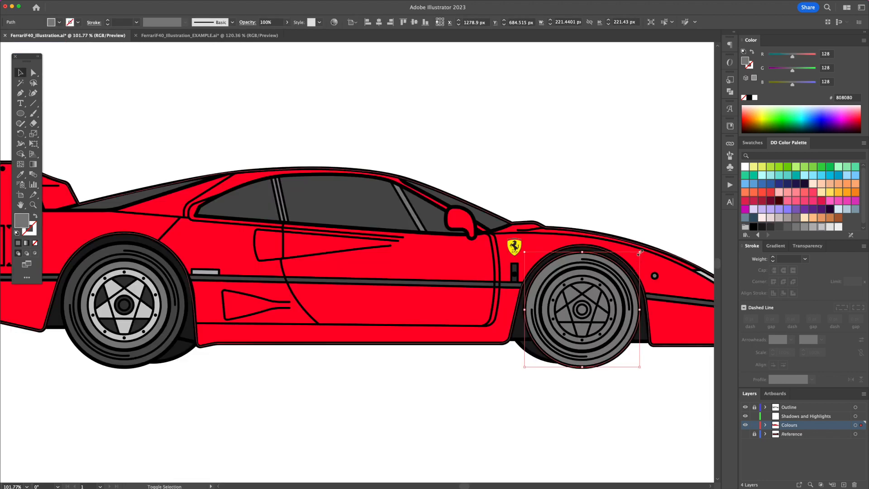
Scale the front wheel's 808080 circle about its centre to about 161 px and a copy to about 130 px, filling the copy CCCCCC.
{"action": "left_click_drag", "start_coordinate": [640, 252], "coordinate": [618, 274]}
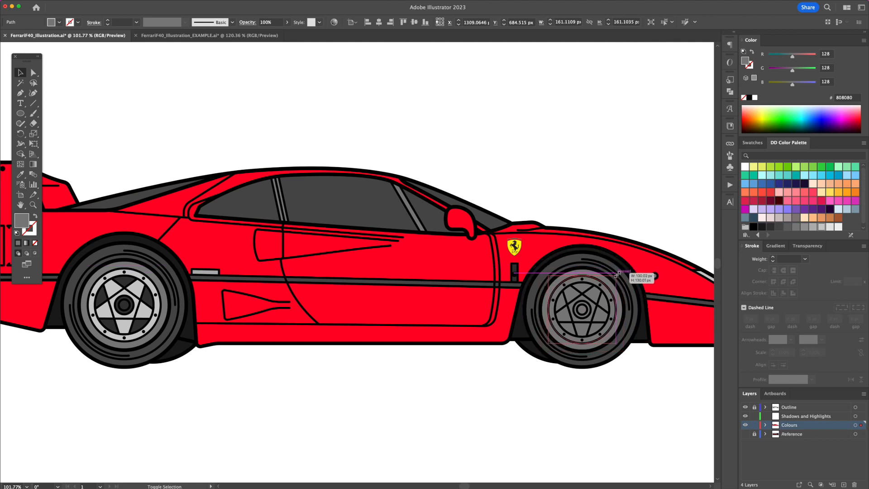
{"action": "key", "text": "i"}
{"action": "left_click", "coordinate": [144, 316]}
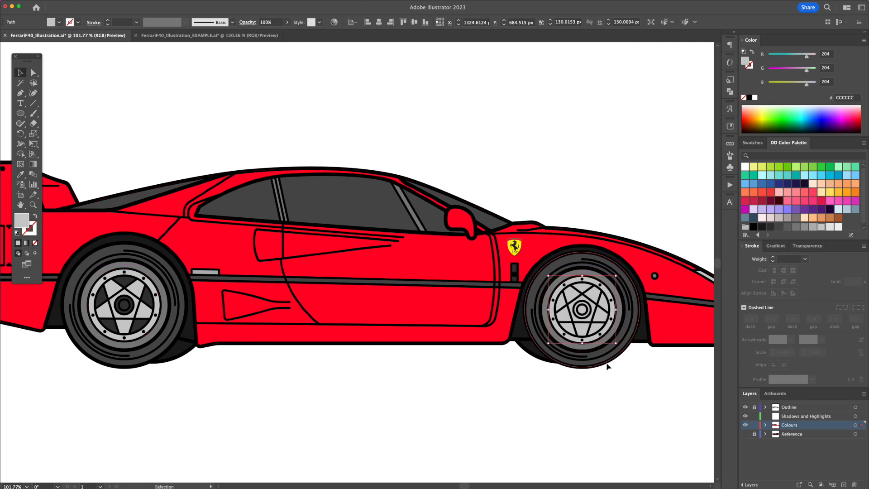
{"action": "key", "text": "a"}
{"action": "left_click", "coordinate": [608, 325]}
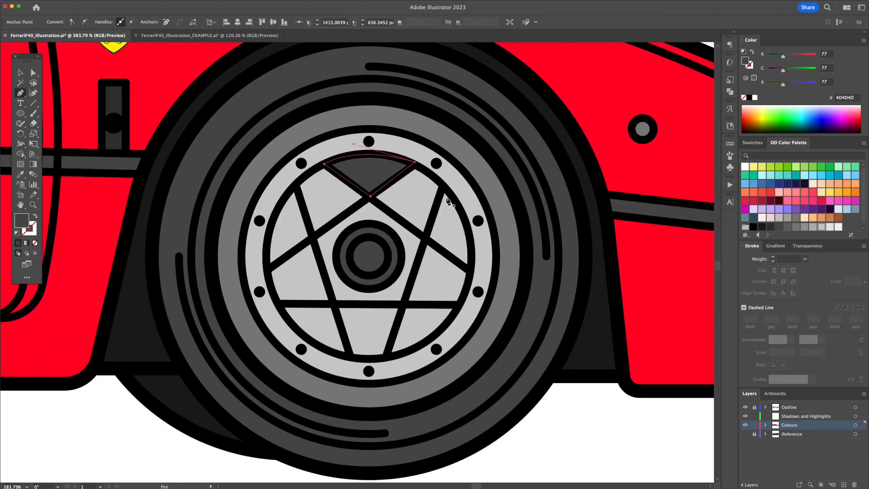
Trace closed 4D4D4D fills in the front wheel's two upper side gaps, following the curved rim edge.
{"action": "left_click", "coordinate": [443, 187]}
{"action": "left_click", "coordinate": [427, 237]}
{"action": "left_click", "coordinate": [471, 272]}
{"action": "left_click_drag", "start_coordinate": [444, 187], "coordinate": [410, 153]}
{"action": "left_click", "coordinate": [295, 186]}
{"action": "left_click", "coordinate": [309, 238]}
{"action": "left_click", "coordinate": [266, 271]}
{"action": "left_click_drag", "start_coordinate": [295, 186], "coordinate": [329, 149]}
Trace closed 4D4D4D fills in the two lower spoke gaps of the front wheel.
{"action": "mouse_move", "coordinate": [354, 359]}
{"action": "left_mouse_down"}
{"action": "mouse_move", "coordinate": [360, 364]}
{"action": "mouse_move", "coordinate": [339, 359]}
{"action": "mouse_move", "coordinate": [331, 368]}
{"action": "left_mouse_up"}
{"action": "left_click", "coordinate": [404, 305]}
{"action": "left_click", "coordinate": [460, 304]}
{"action": "left_click", "coordinate": [386, 358]}
{"action": "left_click", "coordinate": [404, 305]}
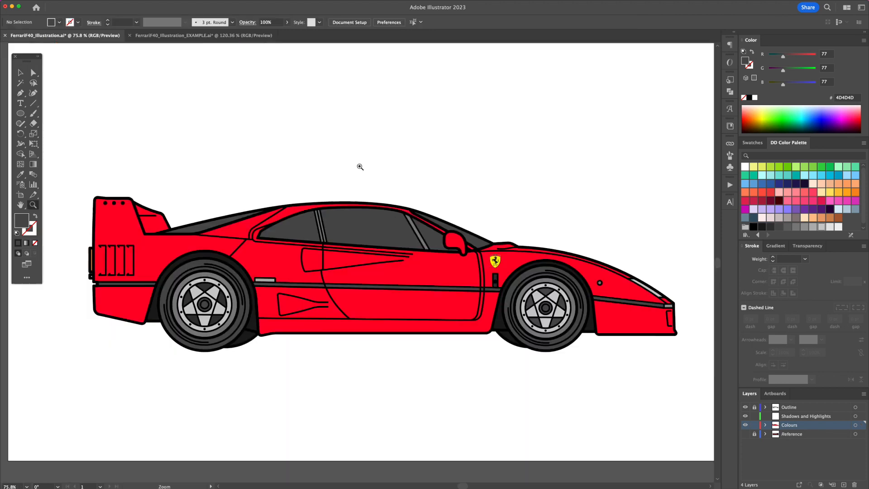
Apply a linear gradient running from 808080 to a darker grey to the car's side, rear and front window fills.
{"action": "left_click_drag", "start_coordinate": [379, 173], "coordinate": [381, 176]}
{"action": "left_click", "coordinate": [369, 230]}
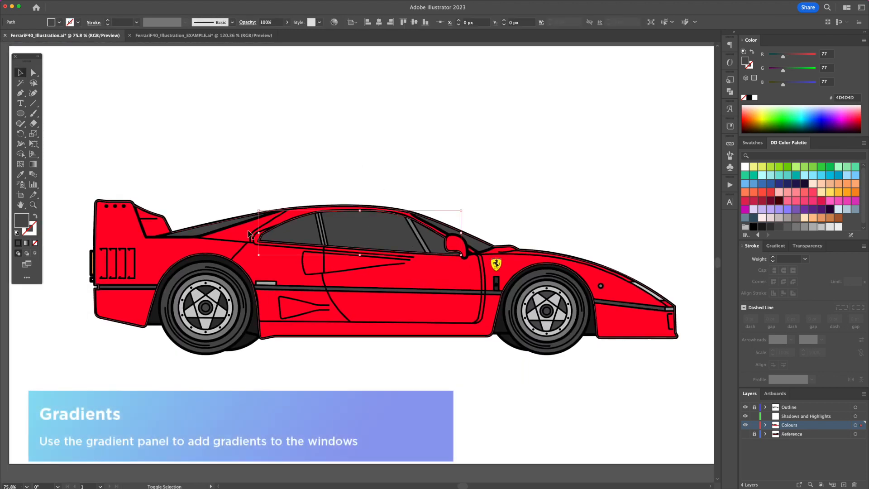
{"action": "left_click", "coordinate": [217, 228], "text": "shift"}
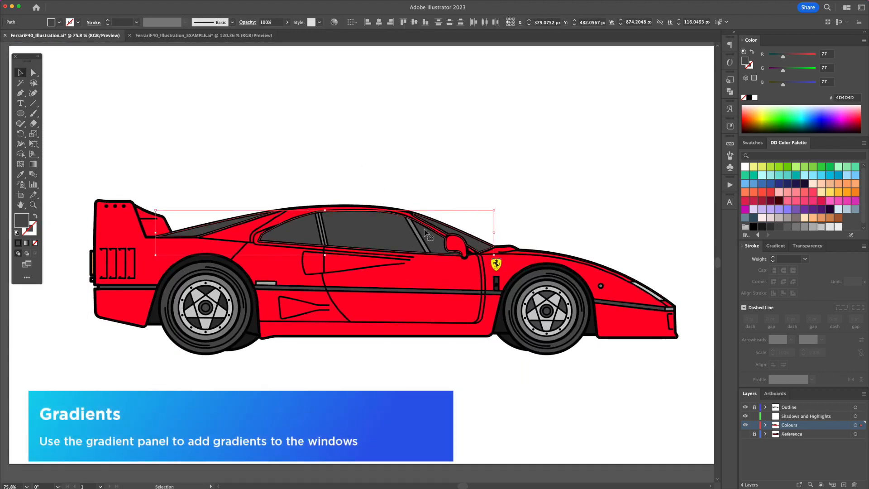
{"action": "left_click", "coordinate": [776, 247]}
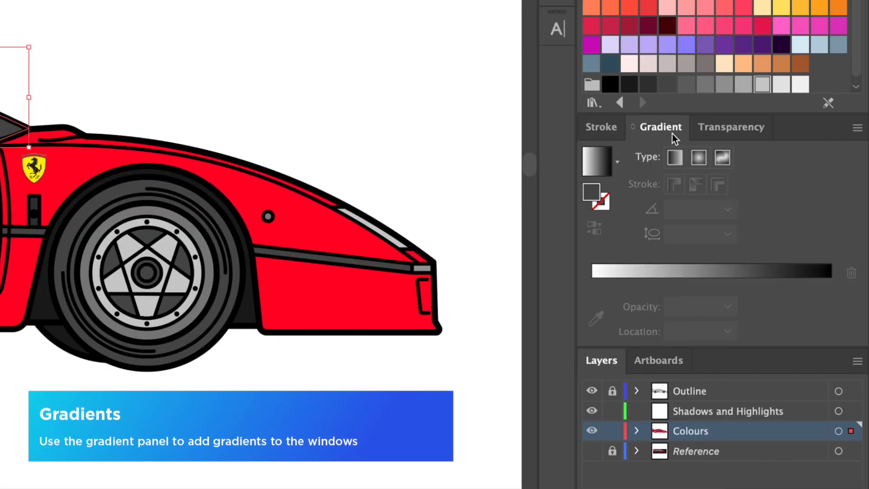
{"action": "left_click", "coordinate": [676, 158]}
{"action": "left_click_drag", "start_coordinate": [687, 84], "coordinate": [587, 286]}
{"action": "mouse_move", "coordinate": [724, 84]}
{"action": "left_mouse_down"}
{"action": "mouse_move", "coordinate": [691, 149]}
{"action": "mouse_move", "coordinate": [831, 282]}
{"action": "left_mouse_up"}
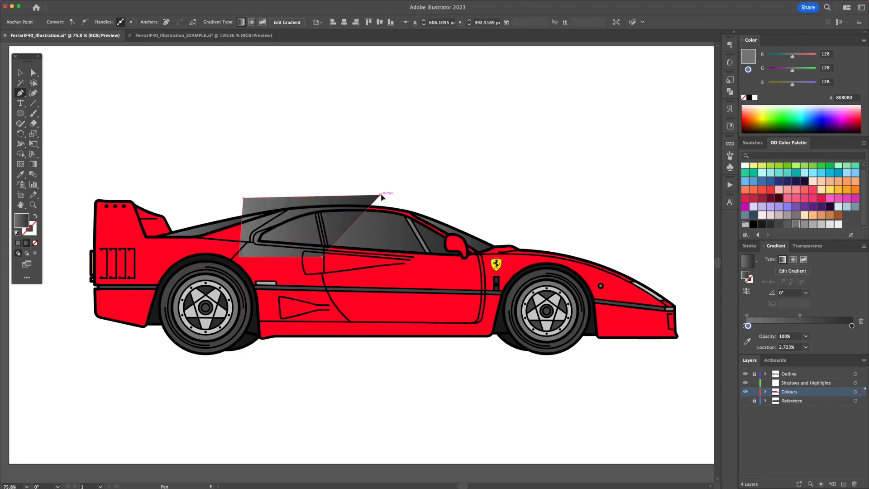
Draw a slanted reflection across the side windows, trimmed to the glass, and give it a white fill at 10% opacity.
{"action": "left_click", "coordinate": [381, 196]}
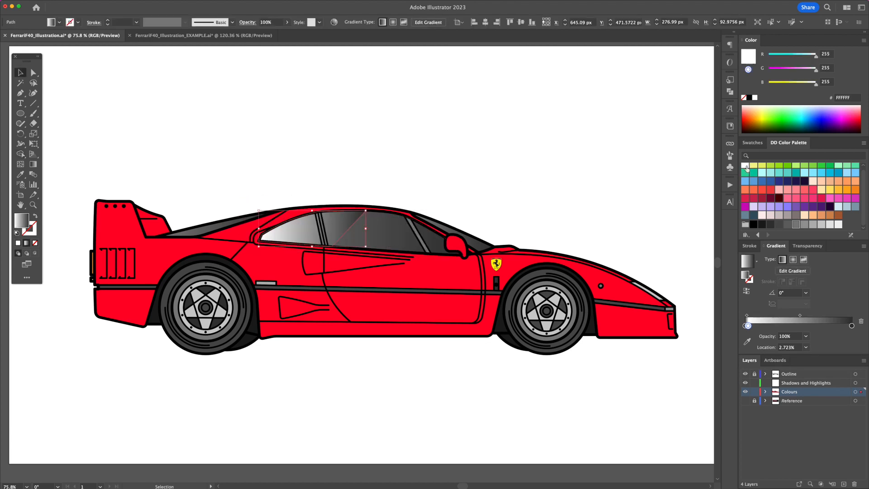
{"action": "left_click", "coordinate": [747, 168]}
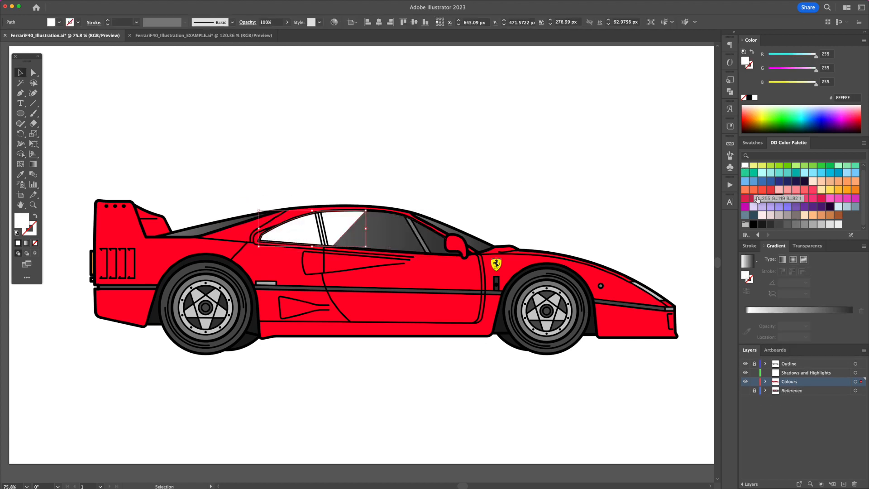
{"action": "left_click", "coordinate": [806, 249]}
{"action": "key", "text": "shift+Down"}
{"action": "key", "text": "shift+Down"}
{"action": "key", "text": "shift+Down"}
{"action": "key", "text": "shift+Down"}
{"action": "key", "text": "shift+Down"}
{"action": "key", "text": "shift+Down"}
{"action": "key", "text": "shift+Down"}
{"action": "key", "text": "shift+Down"}
{"action": "key", "text": "shift+Down"}
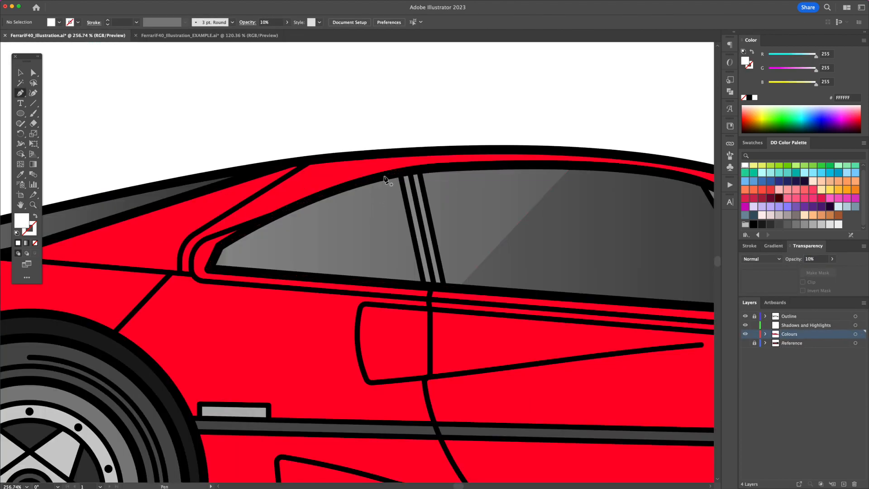
Draw a closed white shape overlapping the rear and upper edges of the rear side window.
{"action": "left_click", "coordinate": [384, 176]}
{"action": "left_click", "coordinate": [252, 247]}
{"action": "left_click", "coordinate": [251, 272]}
{"action": "left_click", "coordinate": [247, 289]}
{"action": "left_click", "coordinate": [195, 284]}
{"action": "left_click", "coordinate": [186, 225]}
{"action": "left_click", "coordinate": [345, 171]}
{"action": "left_click", "coordinate": [384, 176]}
Use Shape Builder to remove the parts of the white edge shape that extend outside the rear side window.
{"action": "key", "text": "v"}
{"action": "left_click", "coordinate": [389, 212], "text": "shift"}
{"action": "key", "text": "shift+m"}
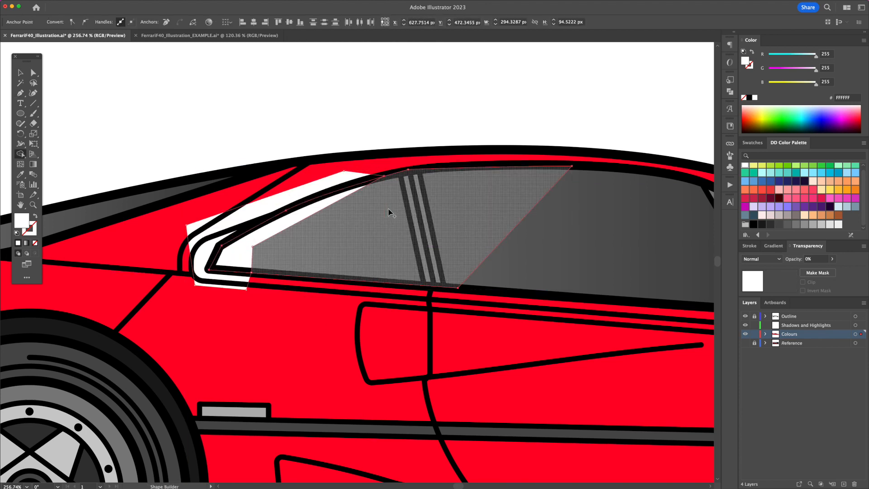
{"action": "left_click", "coordinate": [346, 179], "text": "alt"}
{"action": "key", "text": "v"}
{"action": "left_click", "coordinate": [384, 113]}
Round the inner corner of the rear side window's edge shape and fill it with 4D4D4D.
{"action": "key", "text": "a"}
{"action": "left_click", "coordinate": [253, 247]}
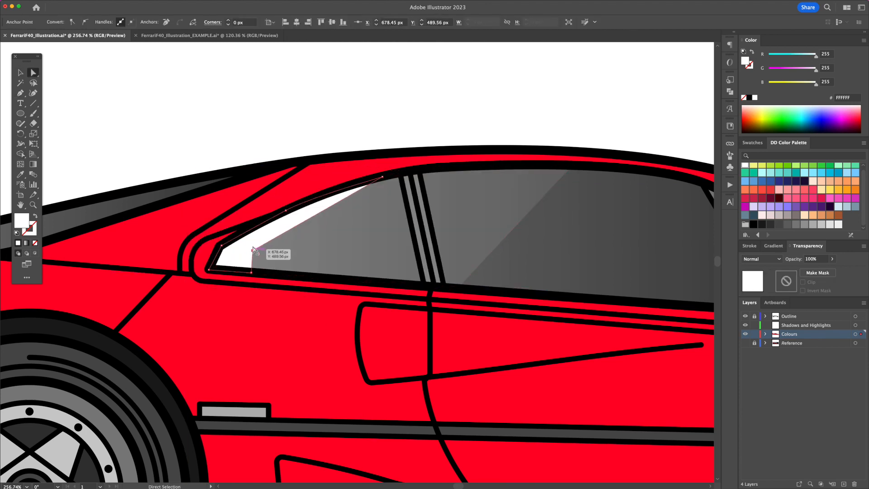
{"action": "left_click_drag", "start_coordinate": [273, 264], "coordinate": [274, 265]}
{"action": "key", "text": "v"}
{"action": "left_click", "coordinate": [779, 225]}
{"action": "left_click", "coordinate": [410, 131]}
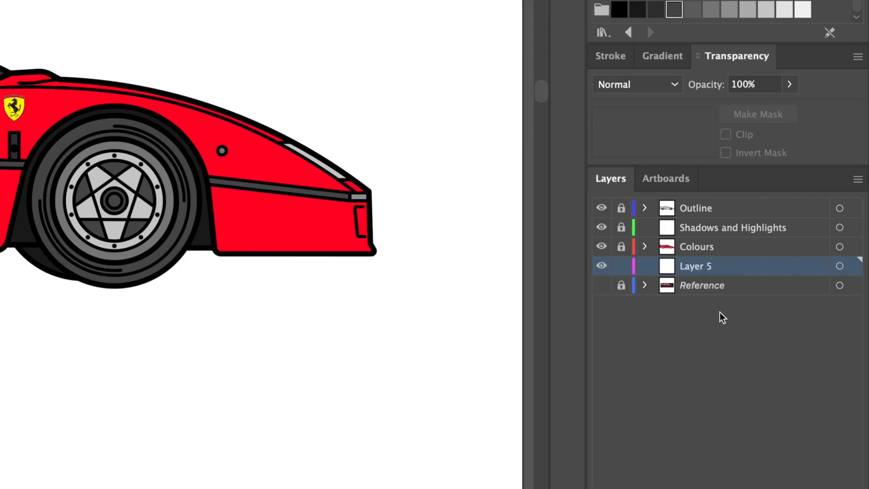
Rename the new layer beneath Colours as Shadow.
{"action": "double_click", "coordinate": [695, 267]}
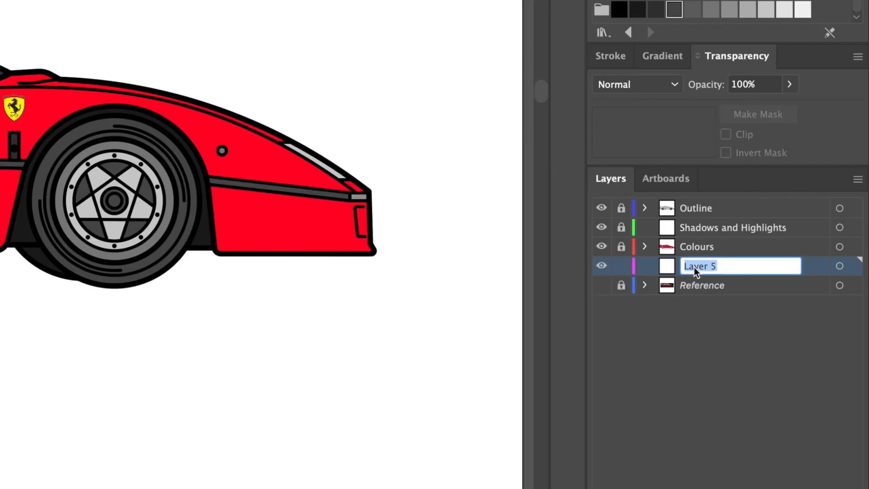
{"action": "type", "text": "Shadow"}
{"action": "key", "text": "Return"}
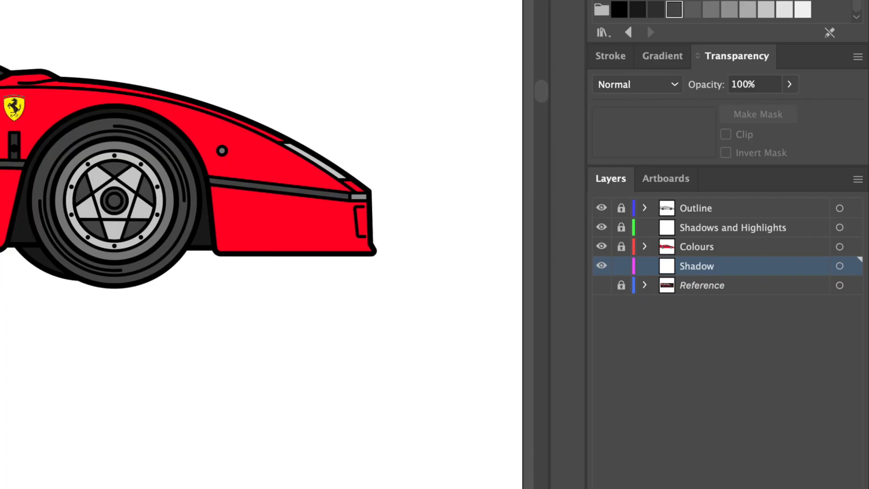
Draw a long flat ellipse about 50 px high under the car's wheels on the Shadow layer and fill it black.
{"action": "key", "text": "l"}
{"action": "left_click_drag", "start_coordinate": [123, 340], "coordinate": [633, 359]}
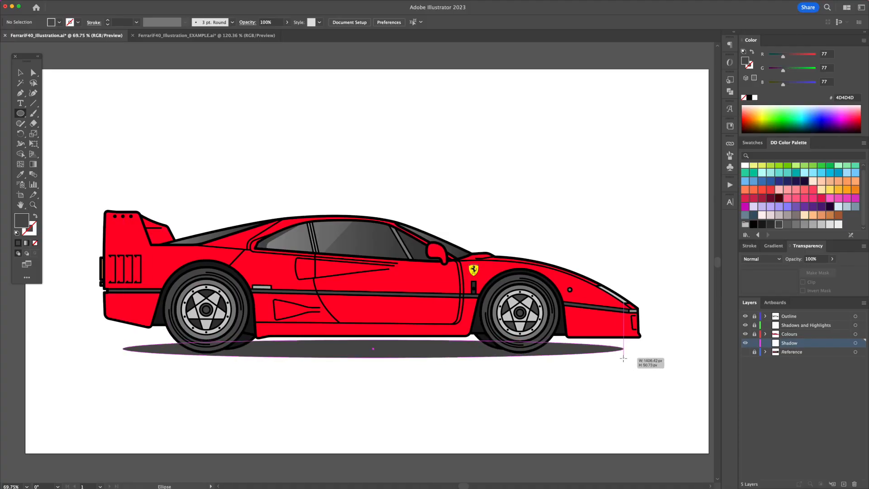
{"action": "left_click", "coordinate": [749, 98]}
{"action": "key", "text": "v"}
{"action": "left_click", "coordinate": [598, 130]}
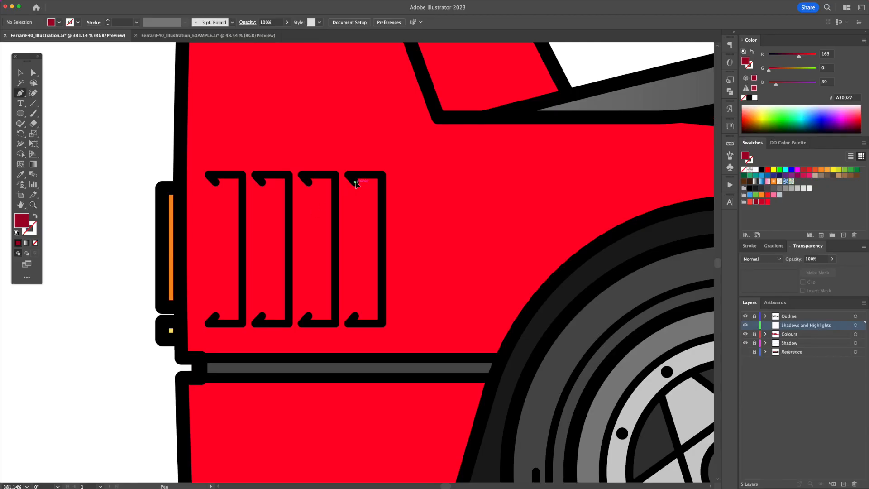
Trace an A30027 shadow inside the frontmost rear body vent and copy it into the other three vents.
{"action": "left_click", "coordinate": [348, 323]}
{"action": "left_click", "coordinate": [382, 323]}
{"action": "left_click", "coordinate": [383, 176]}
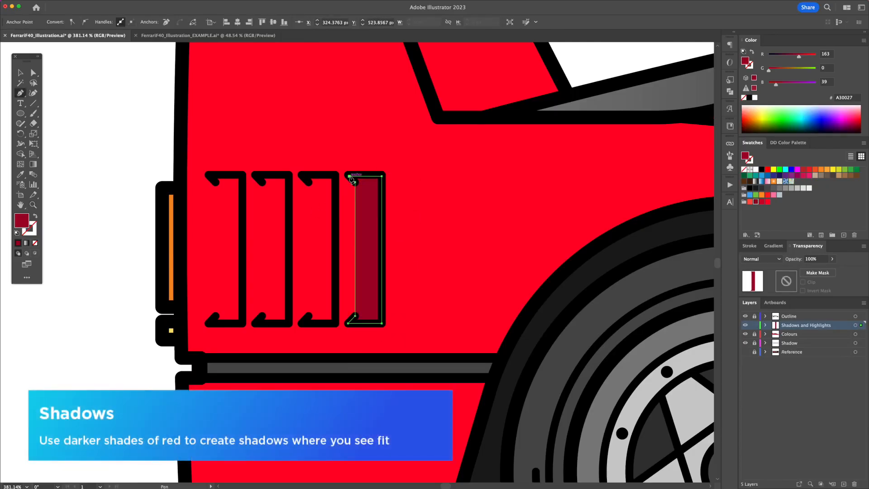
{"action": "key", "text": "v"}
{"action": "left_click_drag", "start_coordinate": [349, 258], "coordinate": [236, 265]}
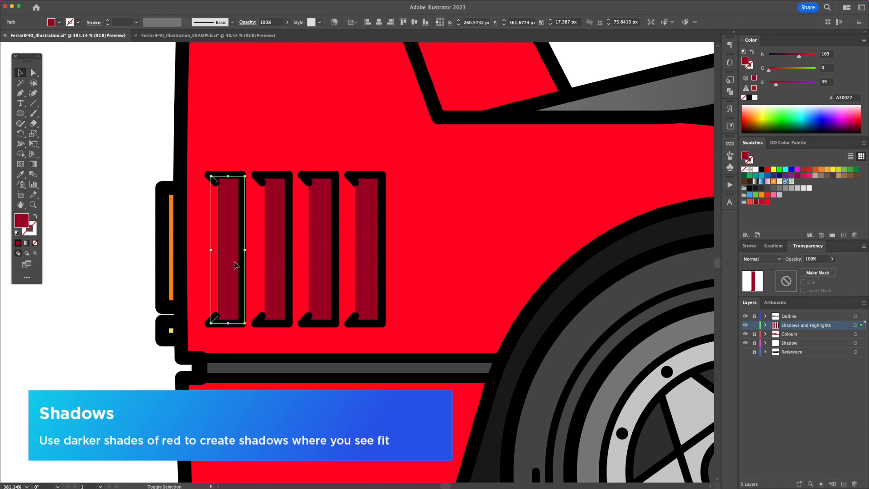
{"action": "left_click", "coordinate": [102, 230]}
Draw a rectangle across the lower part of the four vent shadows and trim it to them with Shape Builder.
{"action": "key", "text": "m"}
{"action": "left_click_drag", "start_coordinate": [180, 279], "coordinate": [409, 344]}
{"action": "key", "text": "v"}
{"action": "left_click", "coordinate": [347, 271], "text": "shift"}
{"action": "key", "text": "shift+m"}
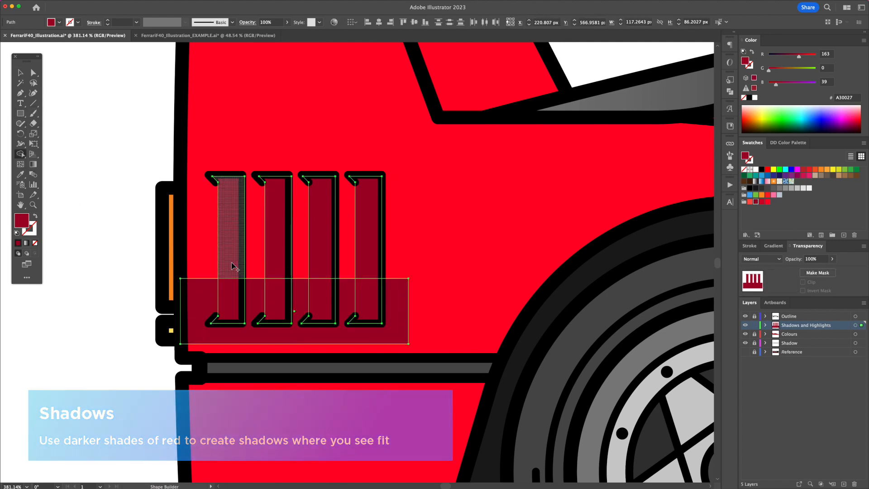
{"action": "left_click", "coordinate": [252, 292], "text": "alt"}
{"action": "key", "text": "v"}
{"action": "left_click", "coordinate": [251, 293]}
Fill the lower sections of the four vent shadows with CE0028.
{"action": "left_click", "coordinate": [229, 296]}
{"action": "left_click", "coordinate": [275, 297], "text": "shift"}
{"action": "left_click", "coordinate": [763, 202]}
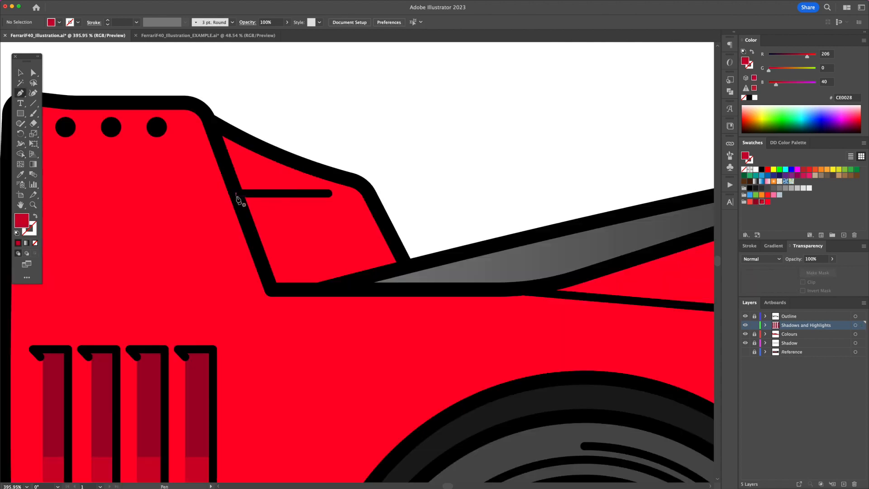
Trace a closed CE0028 shadow on the spoiler support below its short horizontal line.
{"action": "left_click", "coordinate": [236, 196]}
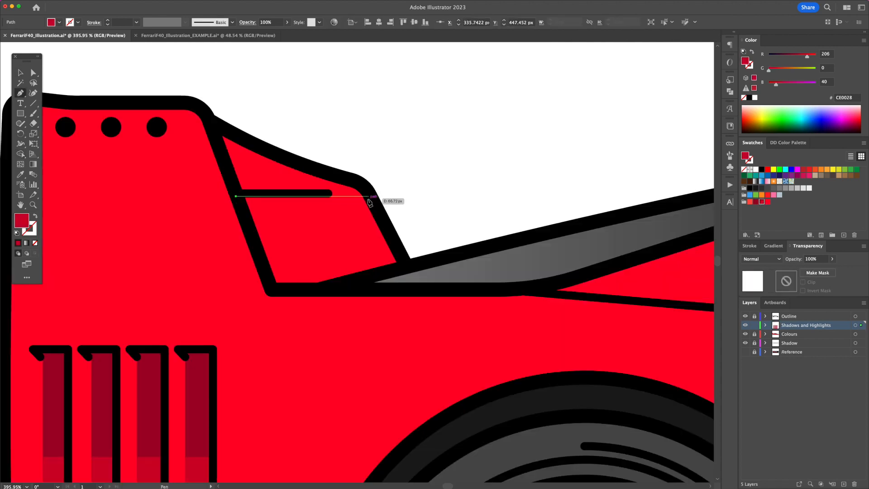
{"action": "left_click", "coordinate": [369, 196]}
{"action": "left_click", "coordinate": [405, 263]}
{"action": "left_click", "coordinate": [323, 289]}
{"action": "left_click", "coordinate": [274, 289]}
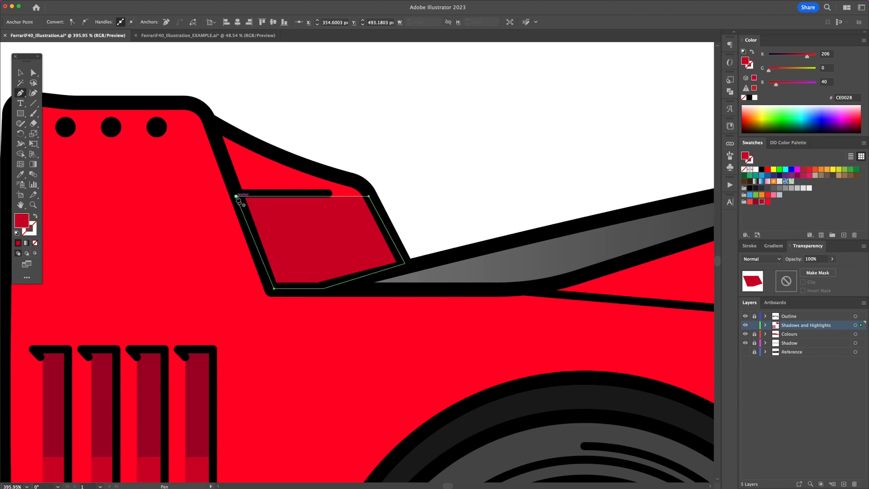
{"action": "left_click", "coordinate": [237, 233], "text": "super"}
Draw a polygon over the lower part of the spoiler shadow and remove its overhanging area with Shape Builder.
{"action": "left_click", "coordinate": [233, 245]}
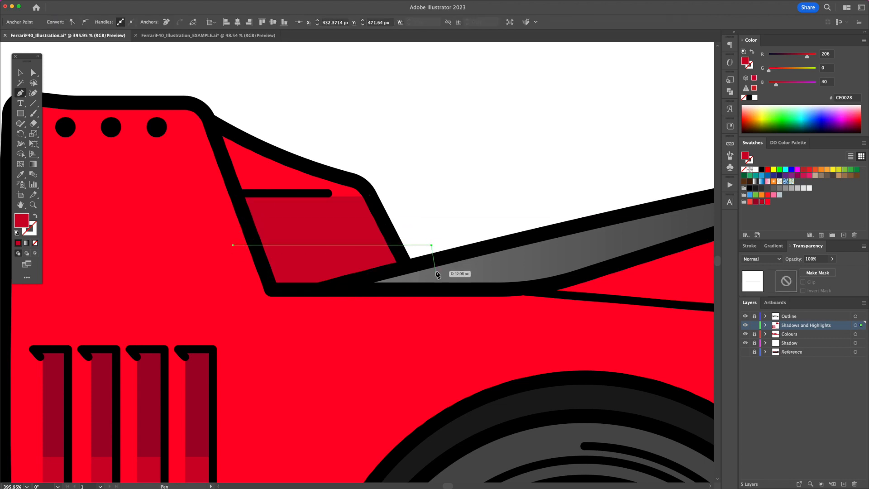
{"action": "left_click", "coordinate": [249, 299]}
{"action": "left_click", "coordinate": [233, 245]}
{"action": "key", "text": "v"}
{"action": "left_click", "coordinate": [289, 227], "text": "shift"}
{"action": "key", "text": "shift+m"}
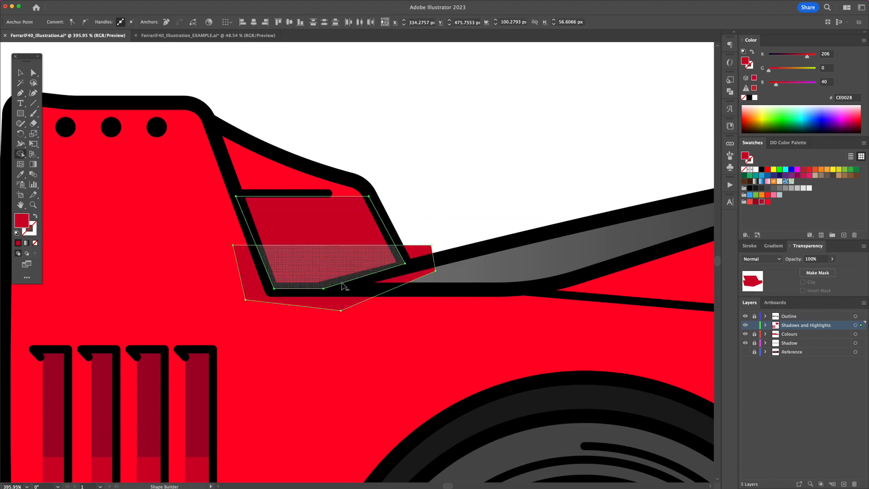
{"action": "left_click", "coordinate": [340, 300], "text": "alt"}
{"action": "key", "text": "v"}
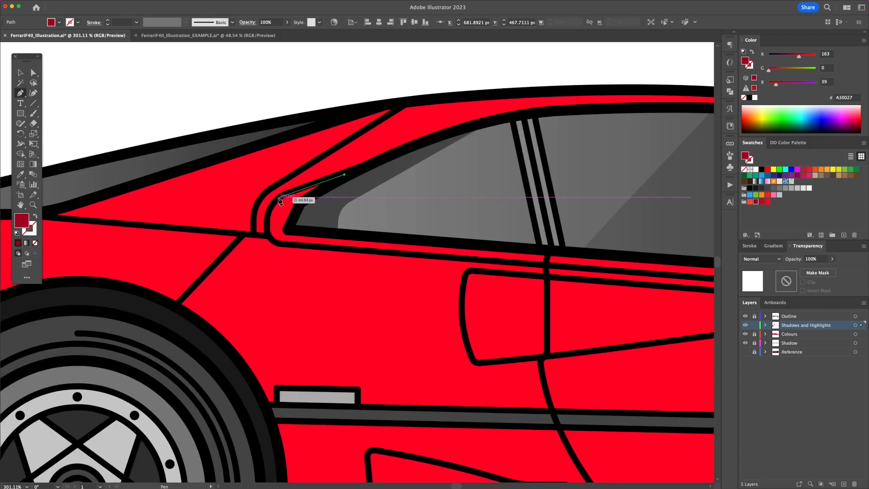
Trace A30027 shadows around the rear corner and sill beneath the side windows and at the foot of the wing mirror.
{"action": "left_click", "coordinate": [267, 211]}
{"action": "left_click_drag", "start_coordinate": [633, 272], "coordinate": [535, 224]}
{"action": "left_click", "coordinate": [484, 259]}
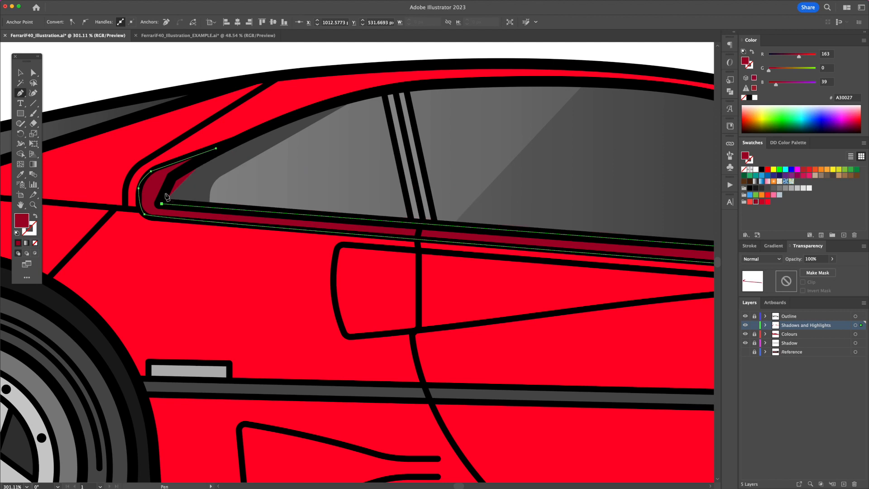
{"action": "left_click", "coordinate": [216, 148]}
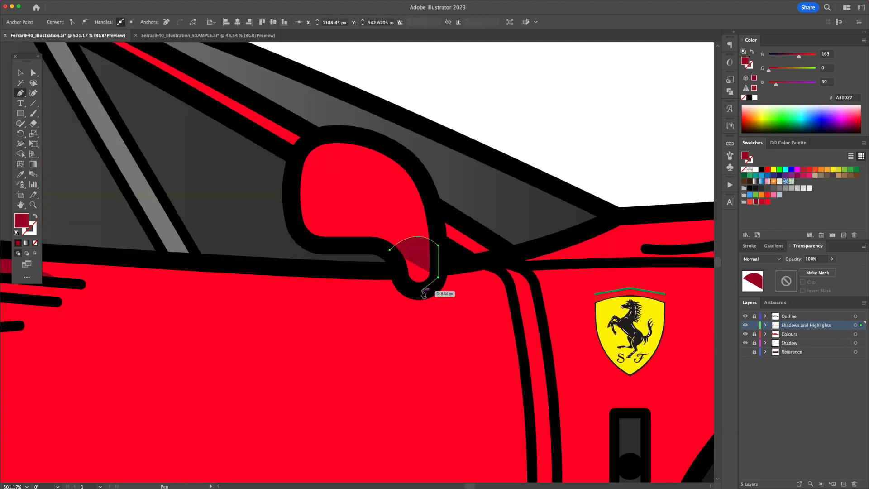
{"action": "left_click", "coordinate": [390, 250]}
Trace a closed shadow along the rear and upper edges of the upper side air intake and fill it with CE0028.
{"action": "left_click", "coordinate": [512, 189]}
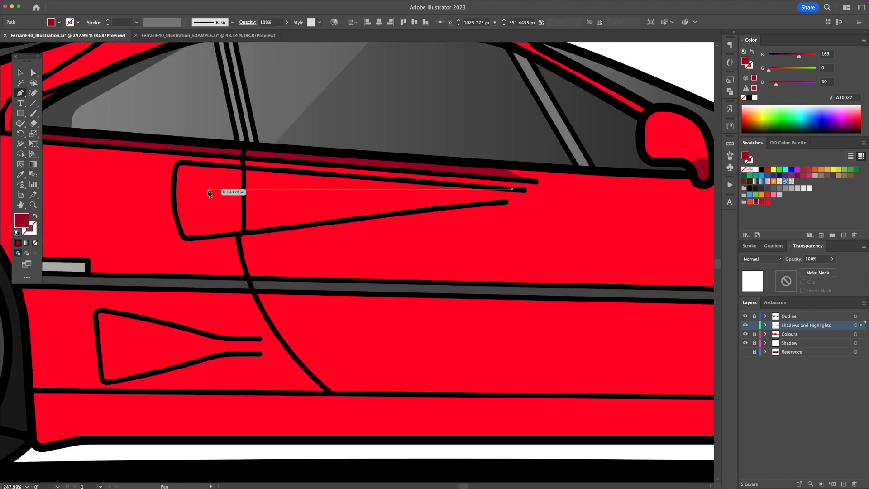
{"action": "left_click", "coordinate": [202, 192]}
{"action": "left_click", "coordinate": [209, 236]}
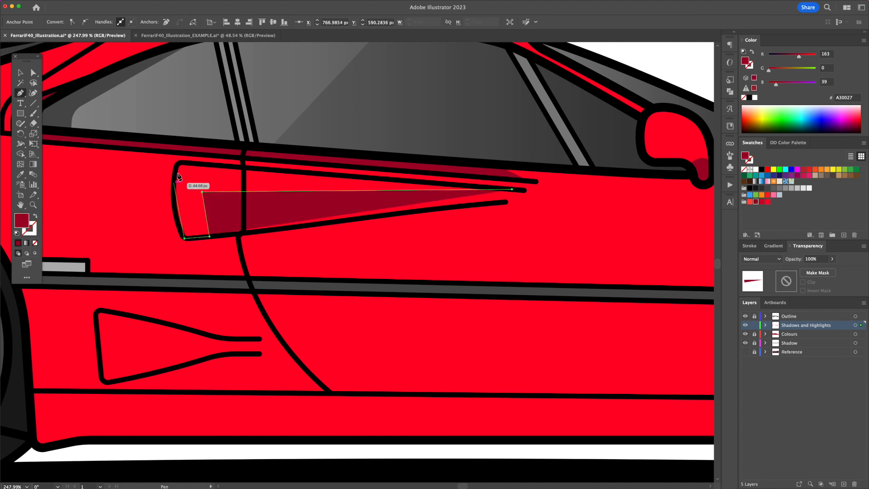
{"action": "left_click_drag", "start_coordinate": [193, 133], "coordinate": [195, 129]}
{"action": "key", "text": "v"}
{"action": "left_click", "coordinate": [762, 202]}
Adjust the inner corner point of the upper air intake shadow and round that corner.
{"action": "key", "text": "a"}
{"action": "left_click_drag", "start_coordinate": [202, 192], "coordinate": [206, 197]}
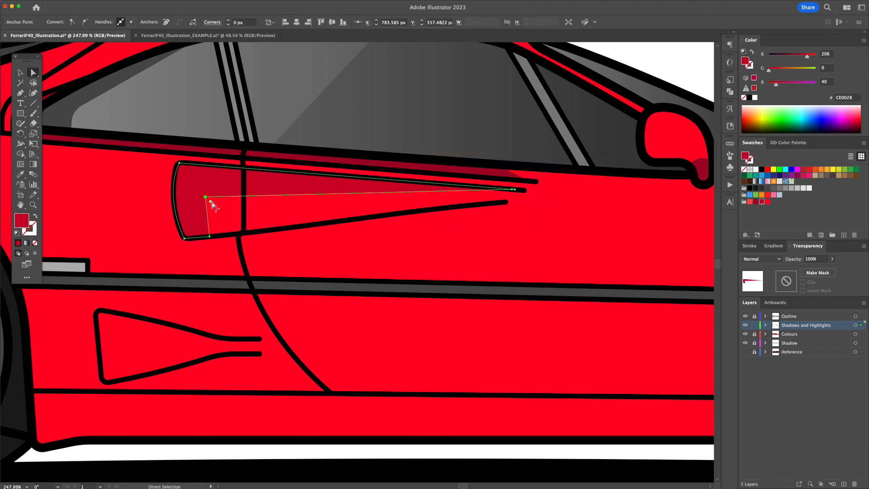
{"action": "left_click_drag", "start_coordinate": [254, 223], "coordinate": [255, 222]}
{"action": "key", "text": "v"}
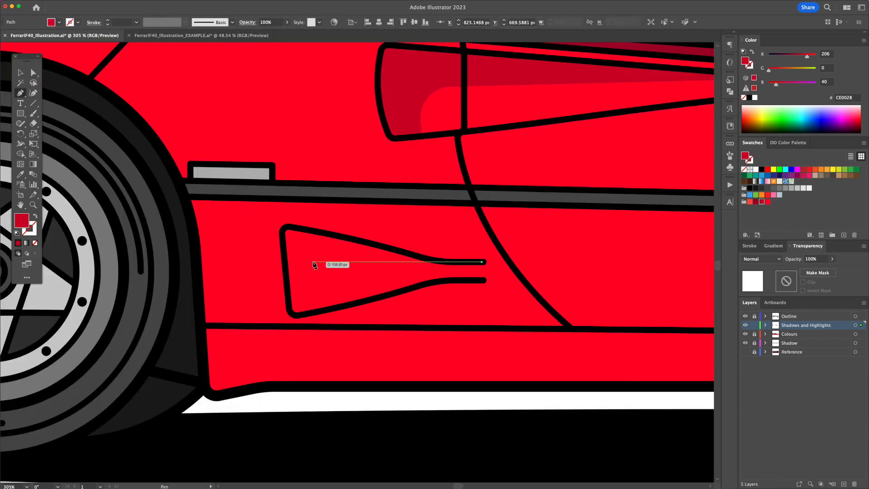
Trace a closed CE0028 shadow along the rear and upper edges of the lower side air intake and round its inner corner.
{"action": "left_click", "coordinate": [317, 262]}
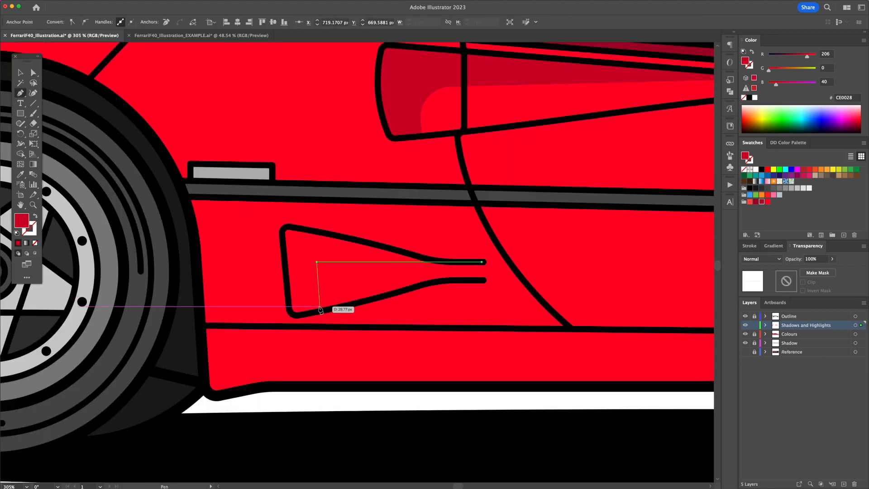
{"action": "left_click", "coordinate": [322, 310]}
{"action": "left_click", "coordinate": [290, 312]}
{"action": "left_click", "coordinate": [282, 231]}
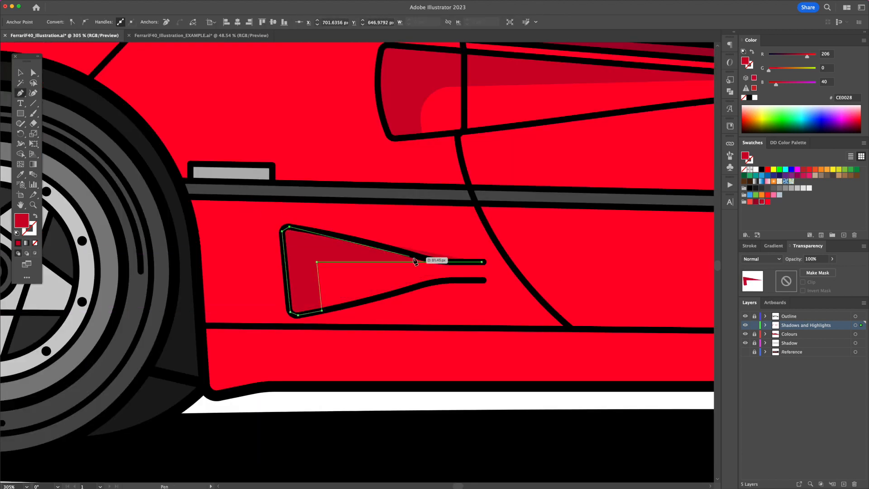
{"action": "key", "text": "a"}
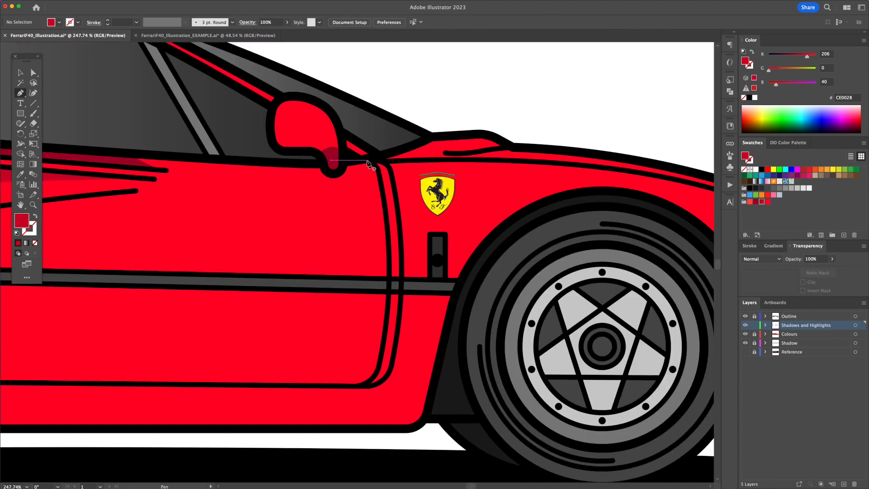
Trace CE0028 shadows on the body strip just ahead of the wing mirror and within the double shut line at the door's front edge.
{"action": "left_click", "coordinate": [341, 148]}
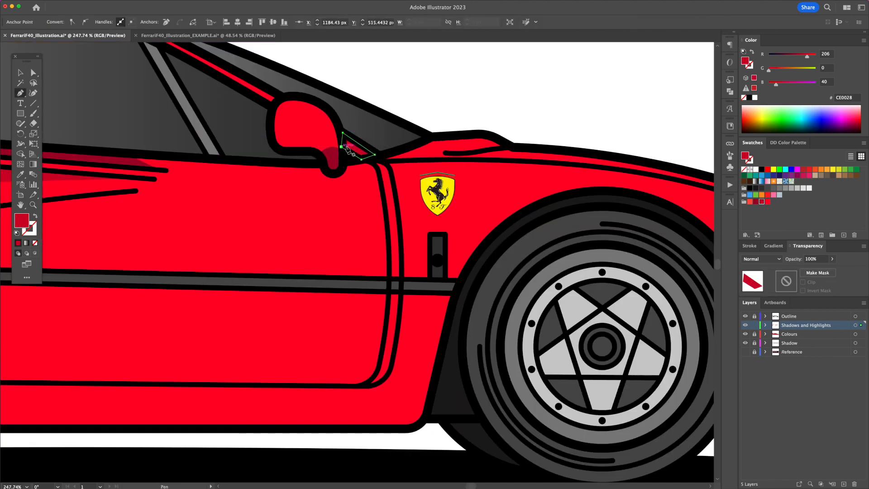
{"action": "left_click_drag", "start_coordinate": [402, 273], "coordinate": [401, 275]}
{"action": "left_click_drag", "start_coordinate": [401, 319], "coordinate": [389, 378]}
{"action": "left_click", "coordinate": [375, 386]}
{"action": "left_click", "coordinate": [365, 386]}
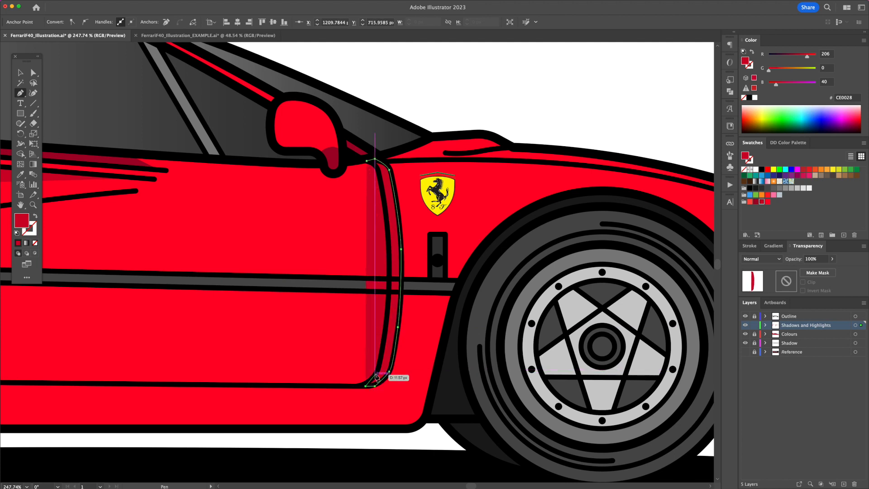
Arrange the grey side stripe in front of the door shut-line shadow.
{"action": "key", "text": "v"}
{"action": "left_click", "coordinate": [330, 290]}
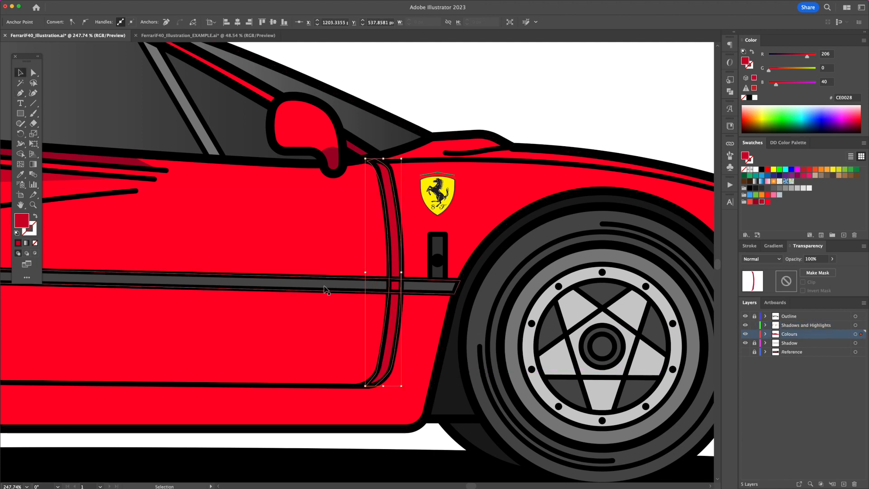
{"action": "right_click", "coordinate": [325, 286]}
{"action": "left_click", "coordinate": [412, 467]}
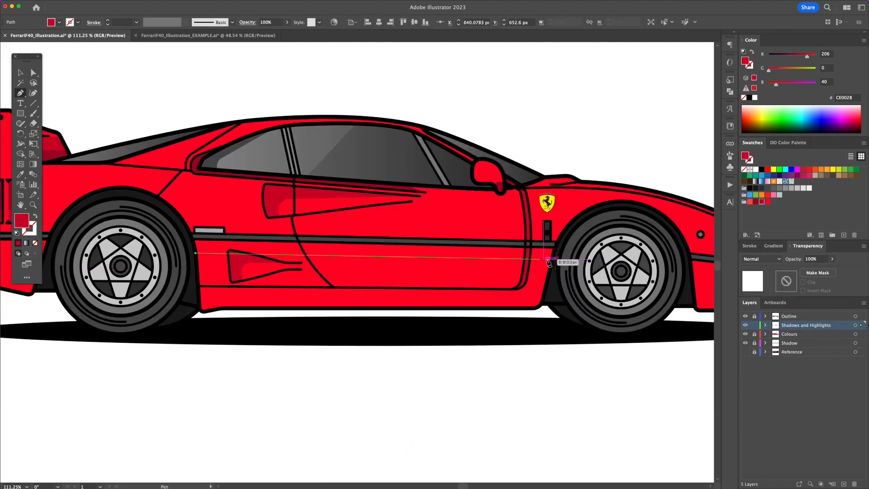
Draw a closed CE0028 polygon over the lower bodywork between the two wheels, overlapping the sill and wheel arches.
{"action": "left_click", "coordinate": [552, 259]}
{"action": "left_click", "coordinate": [567, 261]}
{"action": "left_click", "coordinate": [563, 326]}
{"action": "left_click", "coordinate": [348, 345]}
{"action": "left_click", "coordinate": [169, 340]}
{"action": "left_click", "coordinate": [158, 299]}
{"action": "left_click", "coordinate": [196, 253]}
Trim the lower bodywork shadow to the car body's outline with Shape Builder.
{"action": "key", "text": "v"}
{"action": "left_click", "coordinate": [411, 233], "text": "shift"}
{"action": "key", "text": "shift+m"}
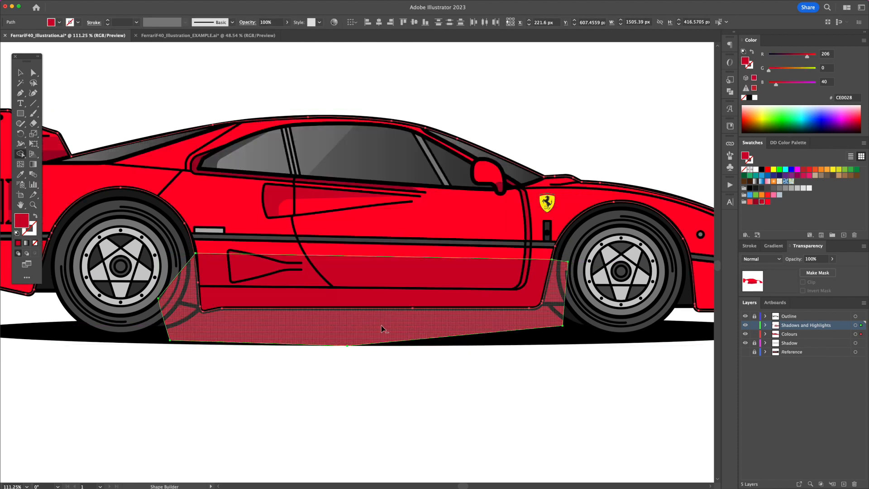
{"action": "left_click", "coordinate": [384, 330], "text": "alt"}
{"action": "key", "text": "v"}
{"action": "left_click", "coordinate": [378, 369]}
Place the lower bodywork shadow behind the lower air intake shadow and recolour the intake shadow A30027.
{"action": "left_click", "coordinate": [302, 282]}
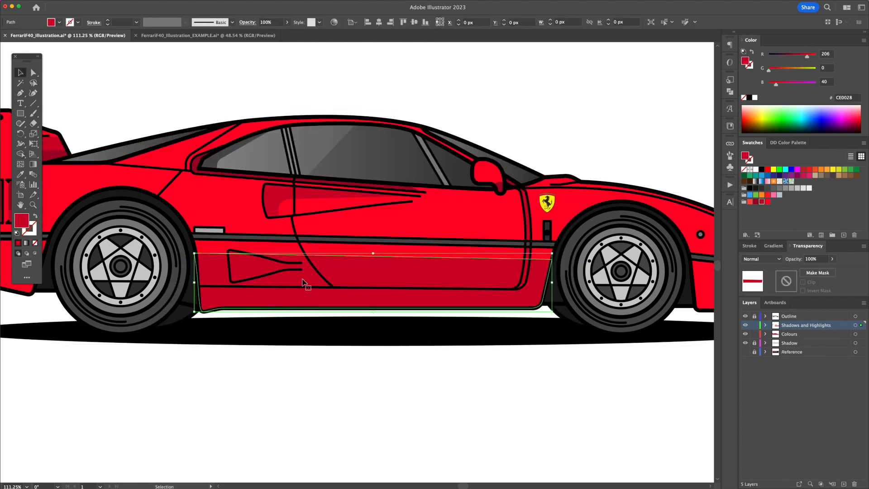
{"action": "left_click", "coordinate": [256, 266]}
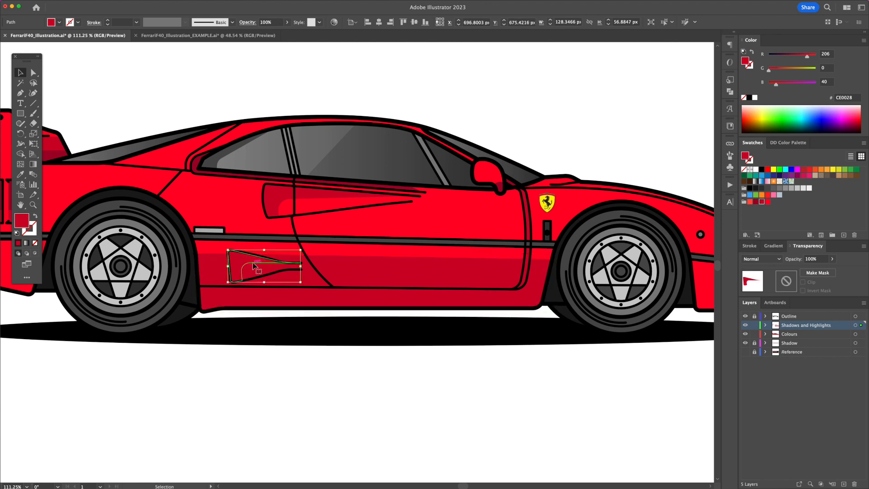
{"action": "left_click", "coordinate": [756, 203]}
{"action": "left_click", "coordinate": [503, 391]}
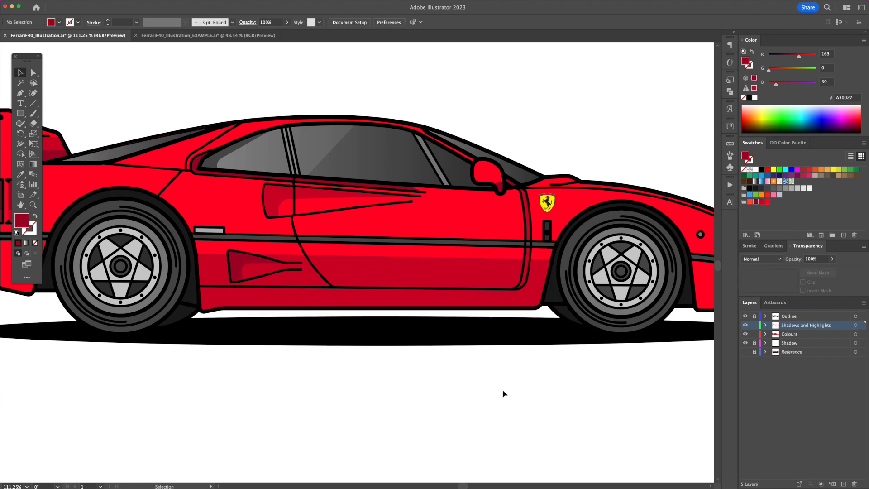
Draw an A30027 polygon over the sill between the wheels and remove its overhanging area with Shape Builder.
{"action": "left_click", "coordinate": [191, 286]}
{"action": "left_click", "coordinate": [603, 289]}
{"action": "left_click", "coordinate": [545, 331]}
{"action": "left_click", "coordinate": [181, 331]}
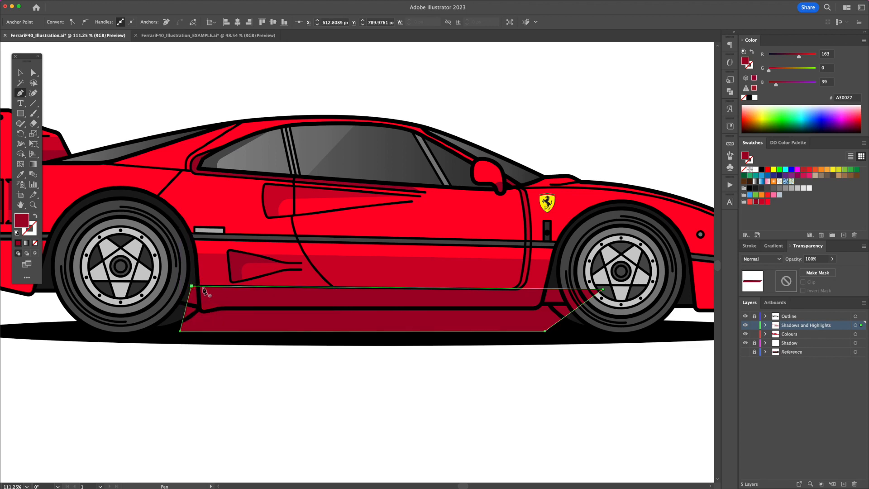
{"action": "left_click", "coordinate": [191, 286]}
{"action": "key", "text": "v"}
{"action": "left_click", "coordinate": [362, 276], "text": "shift"}
{"action": "key", "text": "shift+m"}
{"action": "left_click", "coordinate": [367, 325], "text": "alt"}
Draw a CE0028 polygon over the rear bumper below the side stripe and remove its overhanging area with Shape Builder.
{"action": "left_click", "coordinate": [214, 273]}
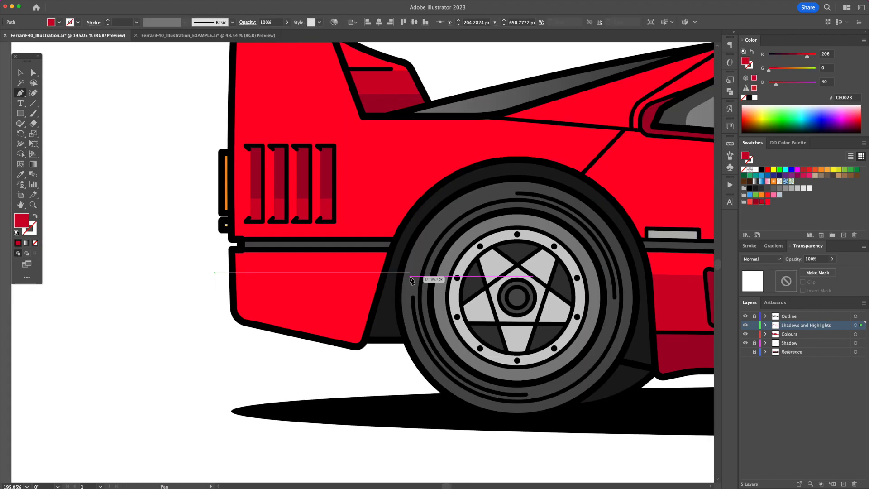
{"action": "left_click", "coordinate": [410, 273]}
{"action": "left_click", "coordinate": [370, 377]}
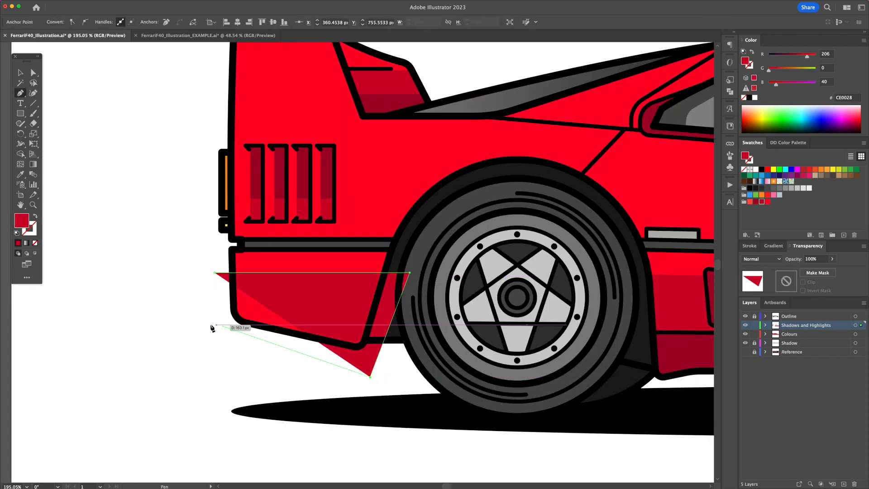
{"action": "left_click", "coordinate": [207, 320]}
{"action": "left_click", "coordinate": [215, 272]}
{"action": "key", "text": "v"}
{"action": "left_click", "coordinate": [260, 266], "text": "shift"}
{"action": "key", "text": "shift+m"}
{"action": "left_click", "coordinate": [223, 308], "text": "alt"}
{"action": "key", "text": "v"}
{"action": "left_click", "coordinate": [217, 310]}
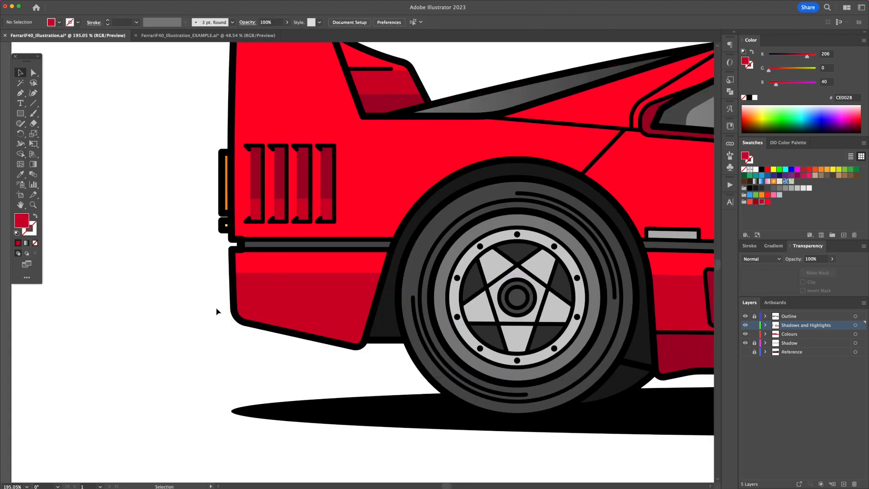
Add a darker red shadow along the bottom of the rear bumper and trim its overhang with Shape Builder.
{"action": "left_click_drag", "start_coordinate": [211, 303], "coordinate": [406, 373]}
{"action": "key", "text": "v"}
{"action": "left_click", "coordinate": [357, 295], "text": "shift"}
{"action": "key", "text": "shift+m"}
{"action": "left_click", "coordinate": [391, 368], "text": "alt"}
{"action": "key", "text": "v"}
{"action": "left_click", "coordinate": [388, 365]}
{"action": "left_click", "coordinate": [344, 329]}
Draw a CE0028 polygon over the front bumper below the side stripe, extending past the bumper's outer edges.
{"action": "key", "text": "p"}
{"action": "left_click", "coordinate": [586, 358]}
{"action": "left_click", "coordinate": [568, 267]}
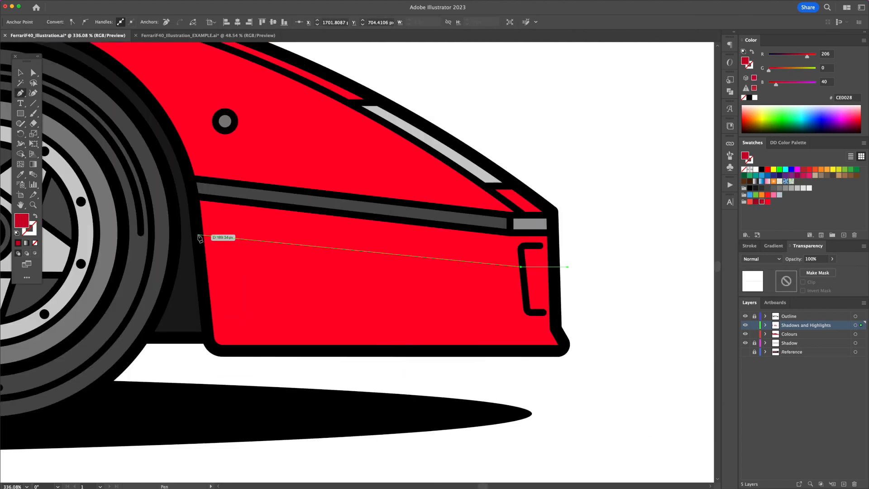
{"action": "left_click", "coordinate": [197, 235]}
{"action": "left_click", "coordinate": [170, 241]}
{"action": "left_click", "coordinate": [175, 358]}
{"action": "left_click", "coordinate": [535, 369]}
Trim the CE0028 front bumper shadow to the car body's outline with Shape Builder.
{"action": "key", "text": "v"}
{"action": "left_click", "coordinate": [495, 253], "text": "shift"}
{"action": "key", "text": "shift+m"}
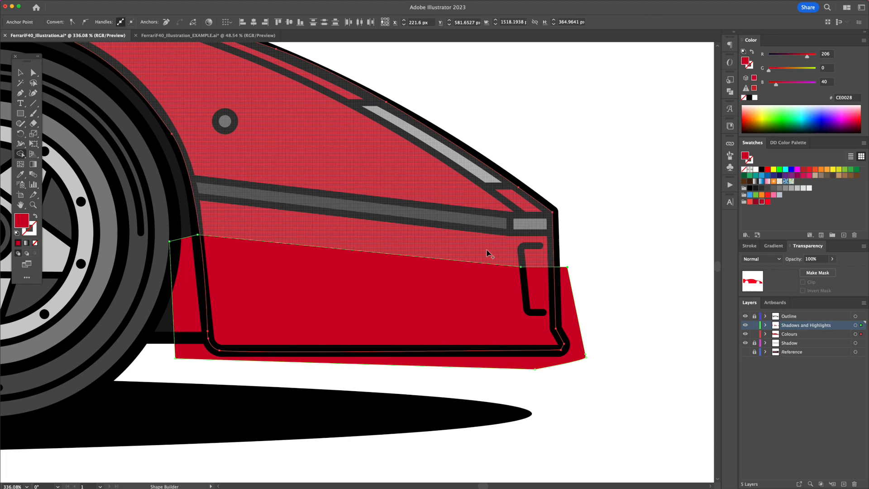
{"action": "left_click", "coordinate": [574, 310], "text": "alt"}
{"action": "key", "text": "v"}
{"action": "left_click", "coordinate": [590, 310]}
Trace a narrow A30027 shadow along the inner rear edge of the bracket-shaped recess on the front bumper.
{"action": "left_click", "coordinate": [536, 247]}
{"action": "left_click", "coordinate": [541, 312]}
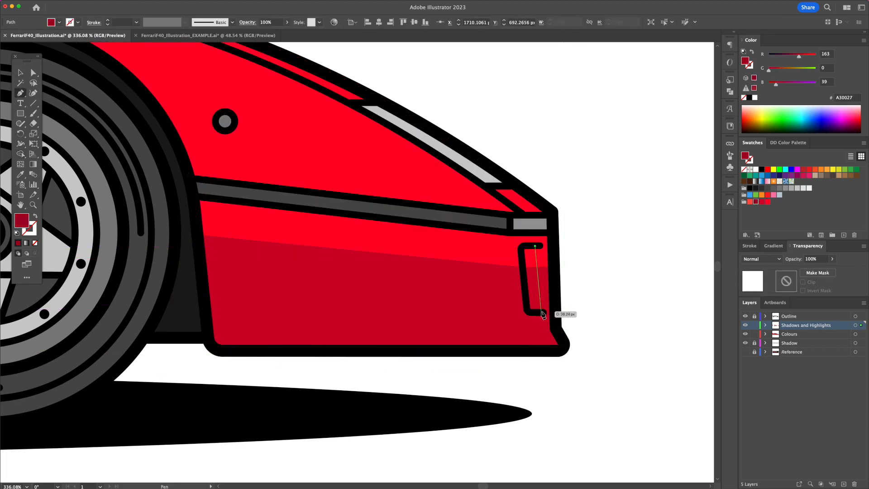
{"action": "left_click", "coordinate": [527, 311]}
{"action": "left_click", "coordinate": [595, 299]}
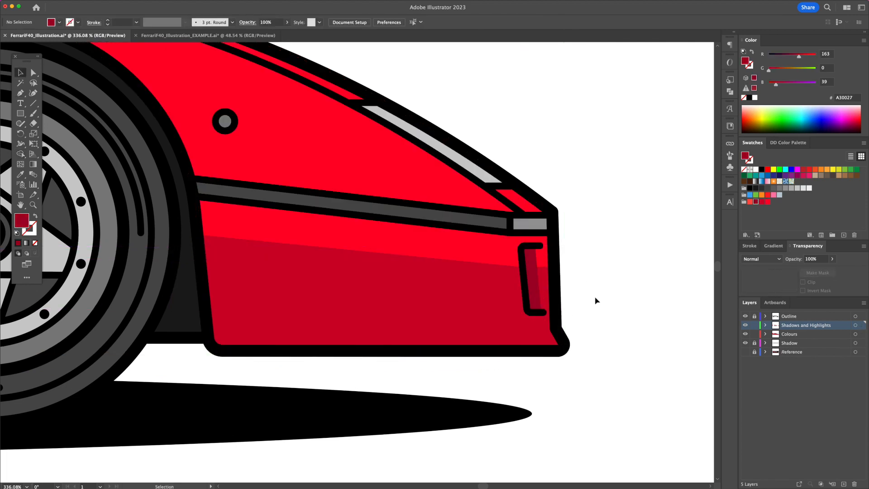
Draw a closed A30027 polygon over the lower part of the front bumper, starting level with the recess's bottom edge.
{"action": "left_click", "coordinate": [556, 307]}
{"action": "left_click", "coordinate": [526, 307]}
{"action": "left_click", "coordinate": [205, 289]}
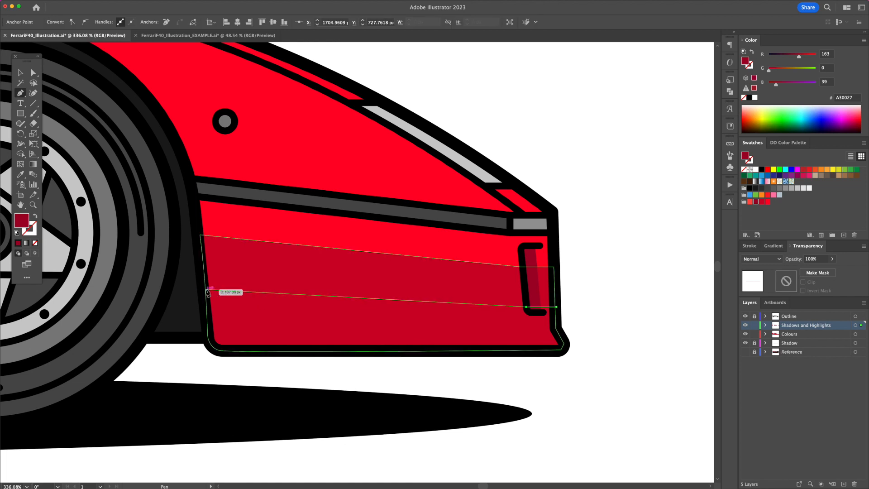
{"action": "left_click", "coordinate": [182, 294]}
{"action": "left_click", "coordinate": [181, 352]}
{"action": "left_click", "coordinate": [466, 388]}
{"action": "left_click", "coordinate": [598, 376]}
{"action": "left_click", "coordinate": [556, 307]}
Remove the overhanging area of the A30027 front bumper shadow with Shape Builder.
{"action": "key", "text": "v"}
{"action": "left_click", "coordinate": [401, 269], "text": "shift"}
{"action": "key", "text": "shift+m"}
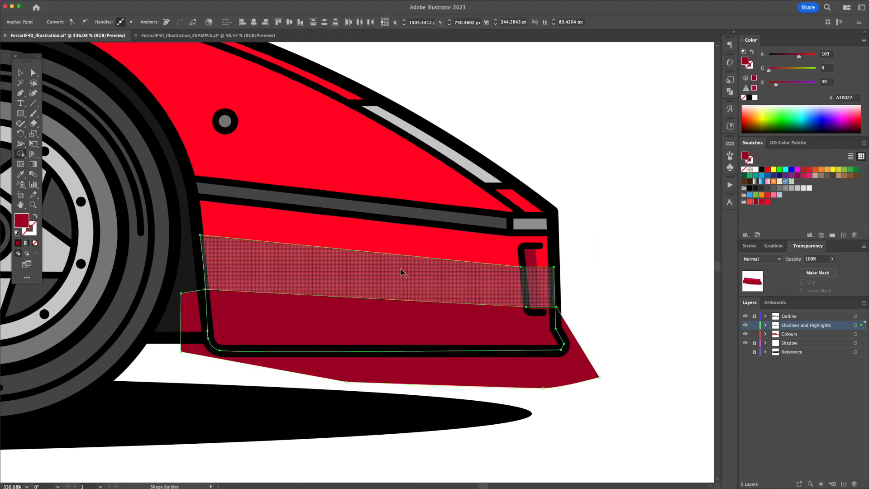
{"action": "left_click", "coordinate": [456, 375], "text": "alt"}
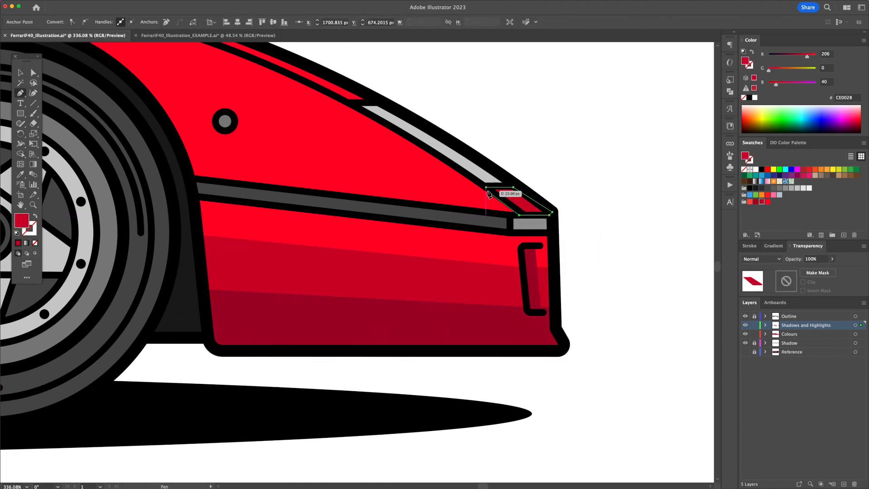
Close the CE0028 shadow on the nose below the headlight and draw an elliptical shadow beneath the wing mirror.
{"action": "left_click", "coordinate": [486, 187]}
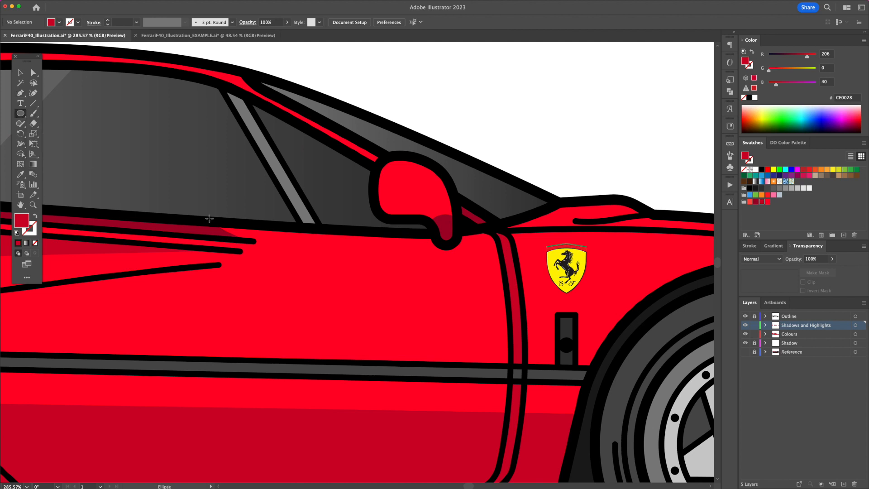
{"action": "left_click_drag", "start_coordinate": [380, 248], "coordinate": [383, 272]}
{"action": "key", "text": "v"}
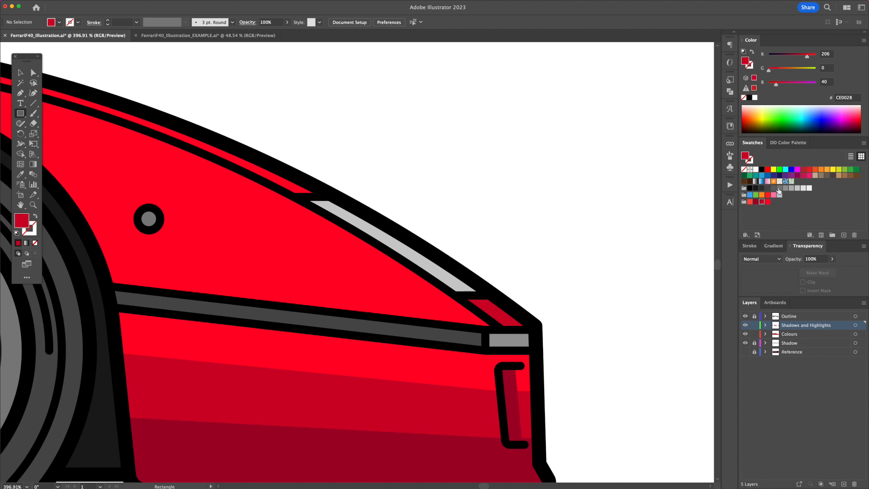
Draw a rectangle filled 808080 over the lower half of the headlight and trim it to the headlight's shape.
{"action": "left_click_drag", "start_coordinate": [537, 248], "coordinate": [335, 313]}
{"action": "key", "text": "super+shift+["}
{"action": "key", "text": "v"}
{"action": "left_click", "coordinate": [384, 242], "text": "shift"}
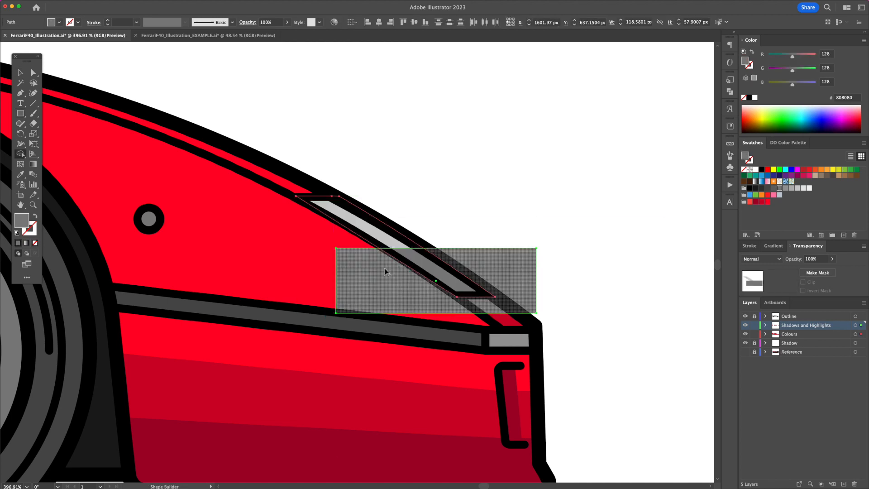
{"action": "key", "text": "super+7"}
{"action": "left_click", "coordinate": [504, 230]}
Add a smaller 666666 rectangle over the headlight's lower end and trim it to the headlight with Shape Builder.
{"action": "key", "text": "m"}
{"action": "left_click_drag", "start_coordinate": [520, 266], "coordinate": [384, 309]}
{"action": "key", "text": "v"}
{"action": "left_click", "coordinate": [410, 257], "text": "shift"}
{"action": "key", "text": "shift+m"}
{"action": "left_click", "coordinate": [414, 265]}
{"action": "key", "text": "v"}
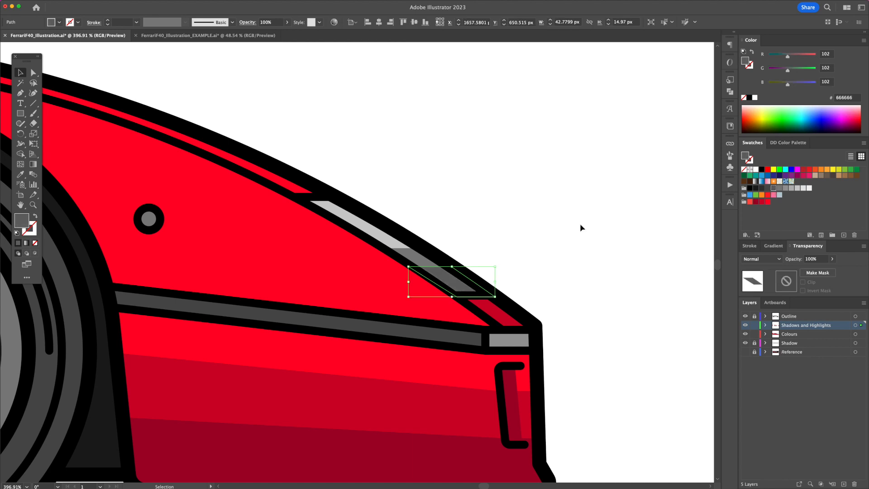
{"action": "left_click", "coordinate": [581, 226]}
Draw a white FFFFFF highlight over the headlight's upper end and trim it to the headlight with Shape Builder.
{"action": "left_click_drag", "start_coordinate": [202, 131], "coordinate": [410, 218]}
{"action": "key", "text": "v"}
{"action": "left_click", "coordinate": [393, 234], "text": "shift"}
{"action": "key", "text": "shift+m"}
{"action": "left_click", "coordinate": [373, 189], "text": "alt"}
{"action": "key", "text": "v"}
{"action": "left_click", "coordinate": [373, 189]}
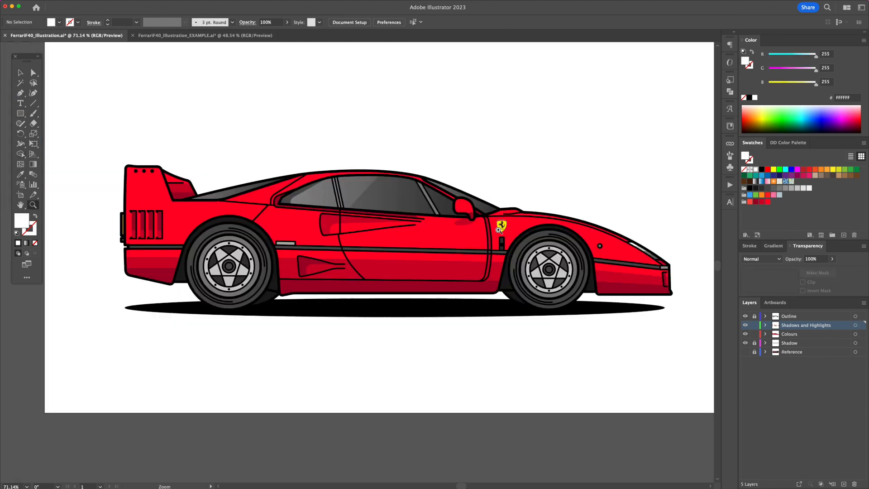
Enlarge a copy of the rear tyre circle beyond the wheel arch and fill it with CE0028.
{"action": "key", "text": "ctrl+0"}
{"action": "left_click", "coordinate": [243, 234]}
{"action": "left_click_drag", "start_coordinate": [272, 223], "coordinate": [288, 211]}
{"action": "left_click", "coordinate": [761, 202]}
{"action": "scroll", "coordinate": [169, 261], "scroll_direction": "up", "scroll_amount": 5}
Draw a closed CE0028 polygon around the bodywork above the rear wheel arch, ending at the side stripe.
{"action": "key", "text": "p"}
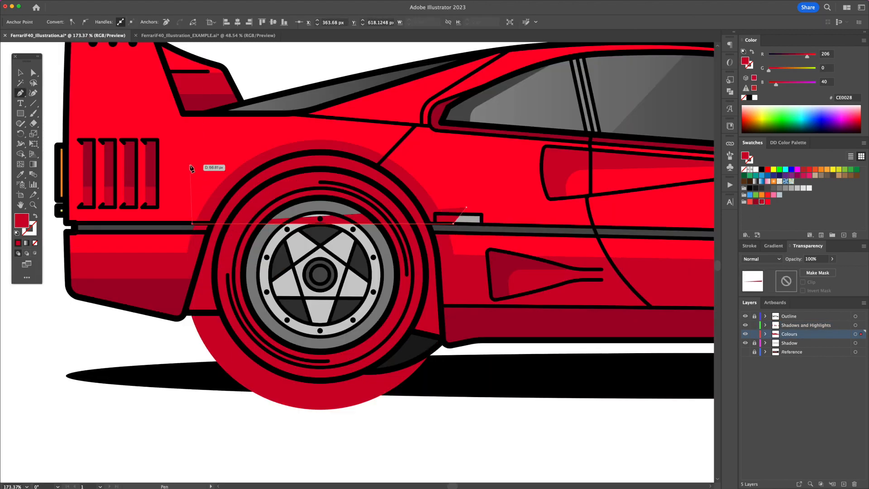
{"action": "left_click", "coordinate": [190, 165]}
{"action": "left_click", "coordinate": [264, 129]}
{"action": "left_click", "coordinate": [371, 134]}
{"action": "left_click", "coordinate": [453, 164]}
Cut the enlarged circle and polygon down to the rear wheel arch shadow with Shape Builder.
{"action": "left_click", "coordinate": [429, 244], "text": "shift"}
{"action": "key", "text": "shift+m"}
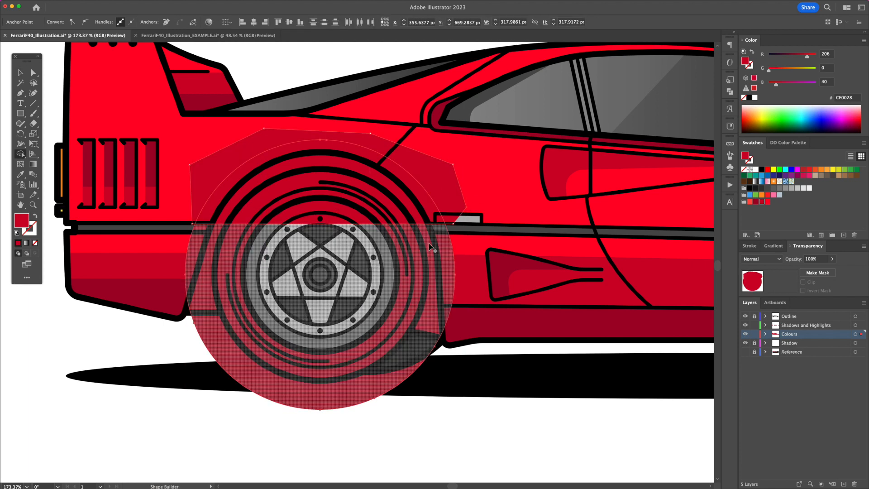
{"action": "left_click", "coordinate": [429, 244], "text": "alt"}
{"action": "left_click", "coordinate": [368, 430]}
{"action": "left_click", "coordinate": [399, 220]}
{"action": "left_click", "coordinate": [428, 241], "text": "shift"}
{"action": "key", "text": "shift+m"}
{"action": "left_click", "coordinate": [425, 212]}
{"action": "key", "text": "v"}
{"action": "left_click", "coordinate": [407, 400]}
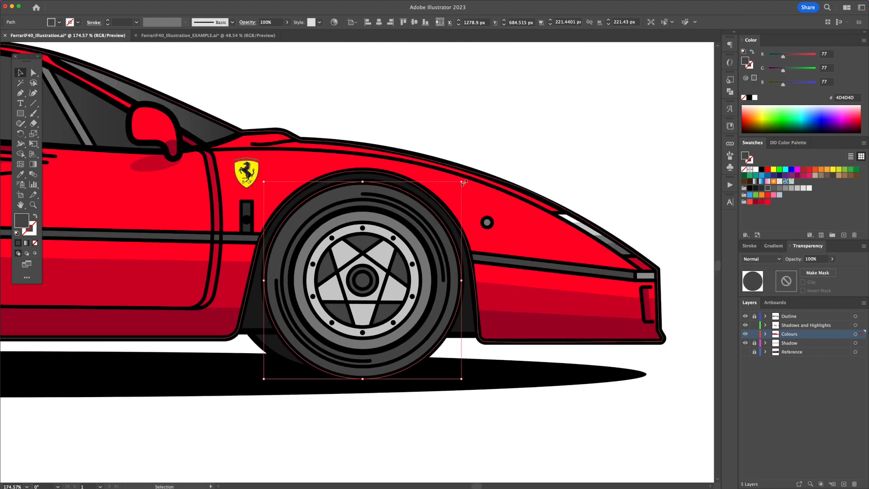
Enlarge a copy of the front tyre circle to about 269 px and fill it with the CE0028 shadow colour.
{"action": "left_click_drag", "start_coordinate": [464, 182], "coordinate": [485, 161]}
{"action": "key", "text": "i"}
{"action": "left_click", "coordinate": [529, 295]}
{"action": "key", "text": "v"}
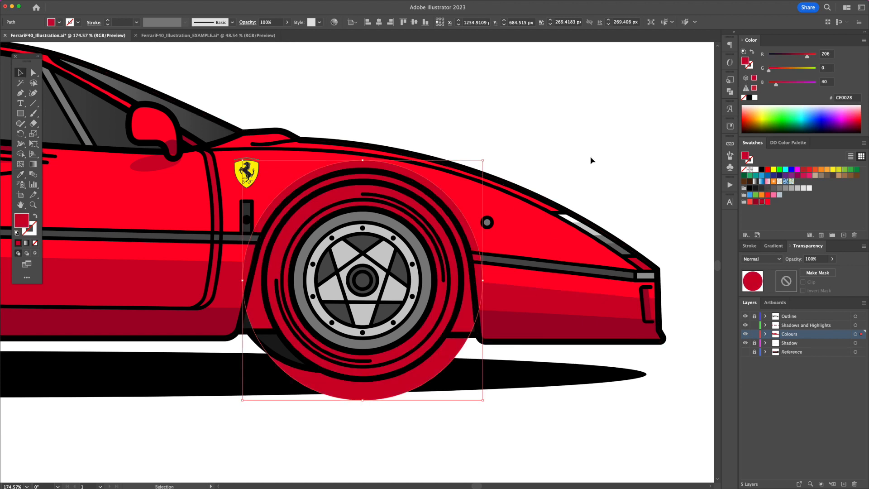
{"action": "left_click", "coordinate": [591, 161]}
Draw a closed CE0028 polygon following the front wheel arch and enclosing the bodywork above it down to the side stripe.
{"action": "key", "text": "p"}
{"action": "left_click", "coordinate": [485, 253]}
{"action": "left_click", "coordinate": [470, 252]}
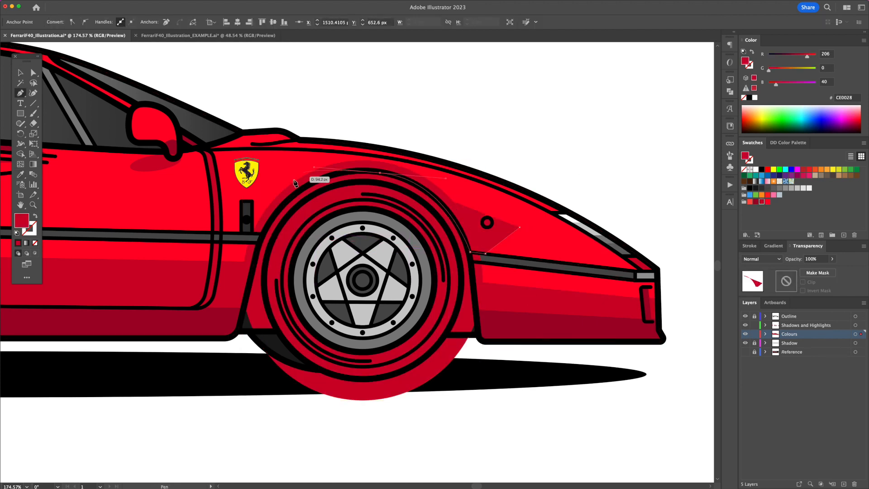
{"action": "left_click_drag", "start_coordinate": [236, 271], "coordinate": [236, 273]}
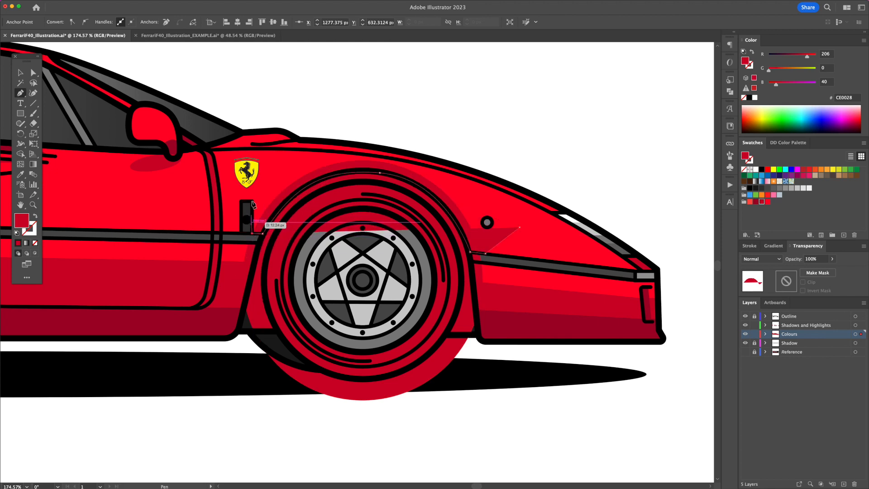
{"action": "left_click", "coordinate": [252, 234]}
{"action": "left_click", "coordinate": [252, 169]}
{"action": "left_click", "coordinate": [330, 125]}
{"action": "left_click", "coordinate": [436, 130]}
{"action": "left_click", "coordinate": [481, 156]}
{"action": "left_click", "coordinate": [520, 227]}
Remove the area of the enlarged front circle outside the polygon with Shape Builder.
{"action": "key", "text": "v"}
{"action": "key", "text": "shift+m"}
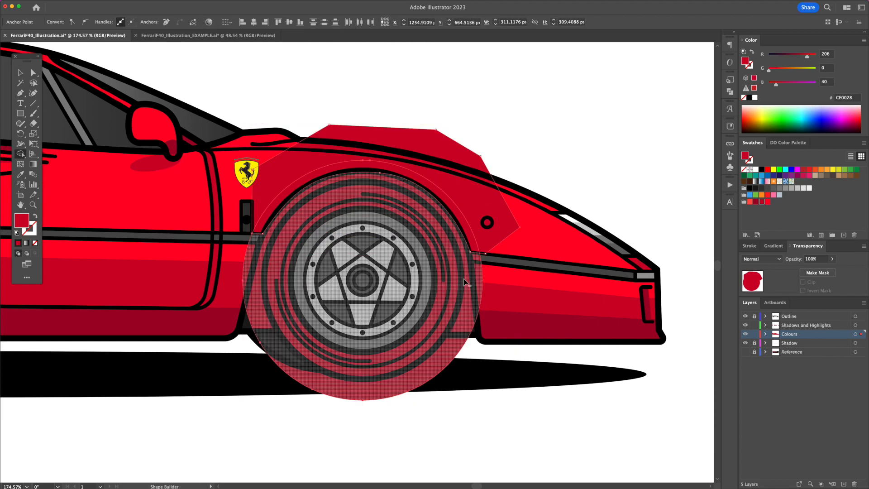
{"action": "left_click", "coordinate": [465, 281], "text": "alt"}
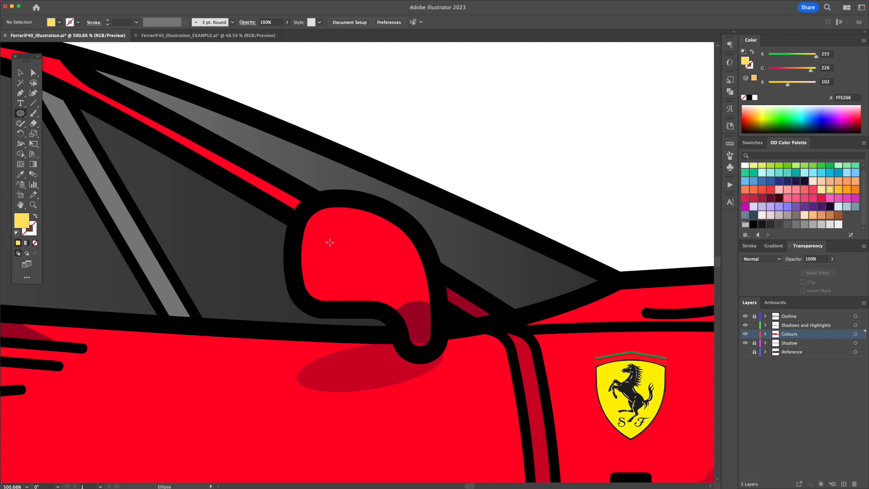
Add FFE266 highlights: an ellipse over the top of the wing mirror and a rectangle along the top edge of the rear wing.
{"action": "left_click_drag", "start_coordinate": [311, 207], "coordinate": [391, 222]}
{"action": "key", "text": "m"}
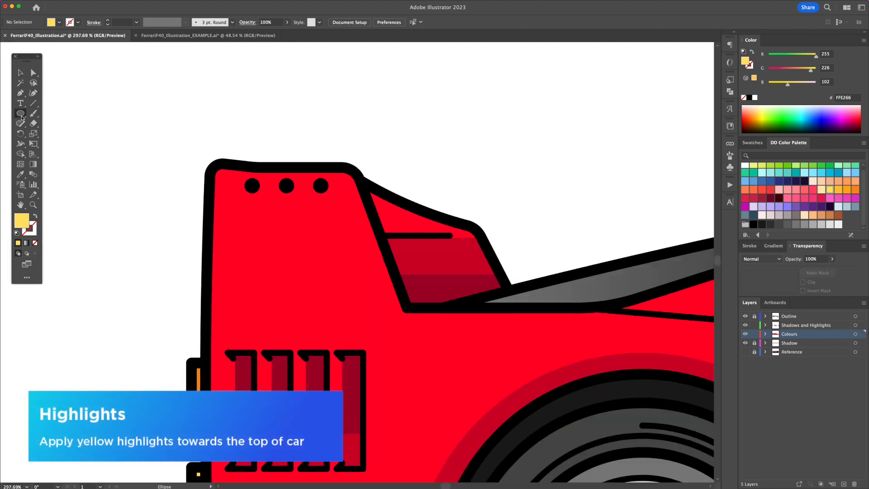
{"action": "left_click_drag", "start_coordinate": [113, 119], "coordinate": [399, 187]}
{"action": "key", "text": "shift+m"}
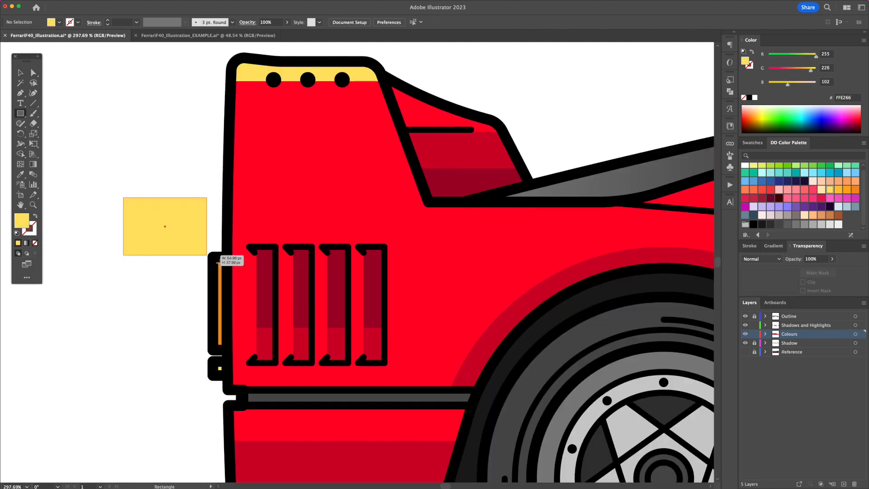
Draw a FFE266 rectangle over the upper part of the orange tail light and trim it to the light with Shape Builder.
{"action": "left_click_drag", "start_coordinate": [208, 252], "coordinate": [273, 286]}
{"action": "key", "text": "shift+m"}
{"action": "left_click_drag", "start_coordinate": [226, 313], "coordinate": [151, 287]}
Draw a long thin FFE266 ellipse, rotate it to the slope of the rear roof pillar and place it along the pillar's upper edge.
{"action": "left_click_drag", "start_coordinate": [134, 228], "coordinate": [351, 233]}
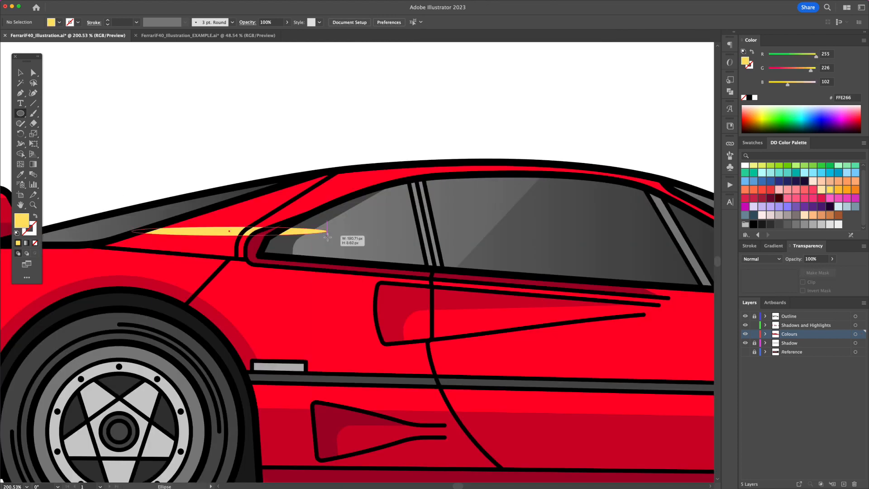
{"action": "key", "text": "r"}
{"action": "left_click_drag", "start_coordinate": [359, 224], "coordinate": [320, 173]}
{"action": "key", "text": "v"}
{"action": "key", "text": "r"}
{"action": "key", "text": "v"}
{"action": "left_click_drag", "start_coordinate": [288, 191], "coordinate": [306, 182]}
Draw a thin FFE266 highlight with the Pen tool along the top of the raised bonnet bulge below the windscreen.
{"action": "left_click_drag", "start_coordinate": [406, 195], "coordinate": [387, 196]}
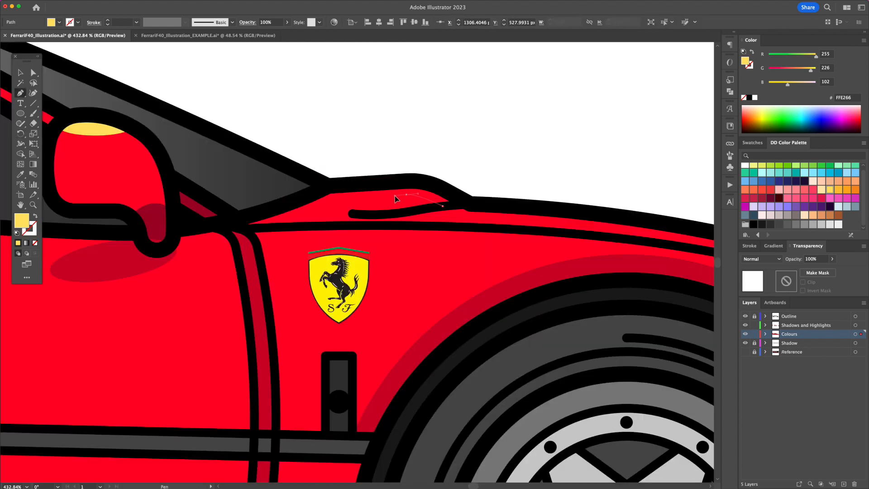
{"action": "left_click_drag", "start_coordinate": [332, 198], "coordinate": [314, 198]}
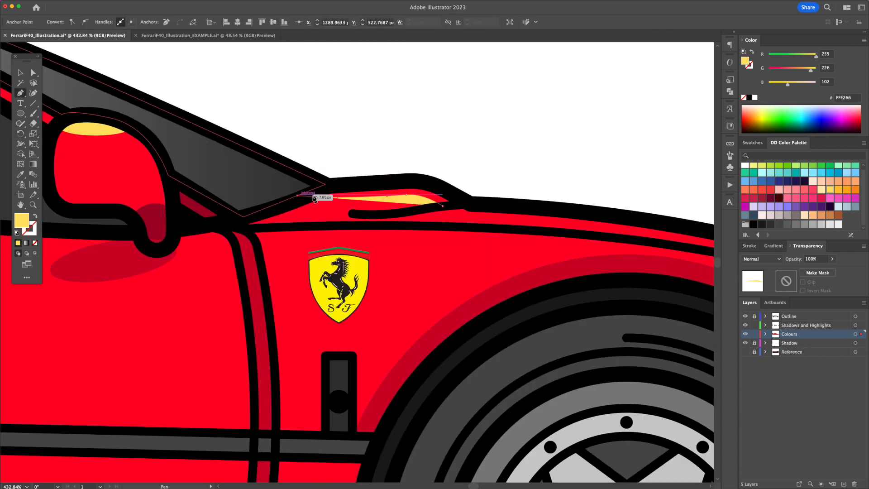
{"action": "left_click", "coordinate": [472, 197]}
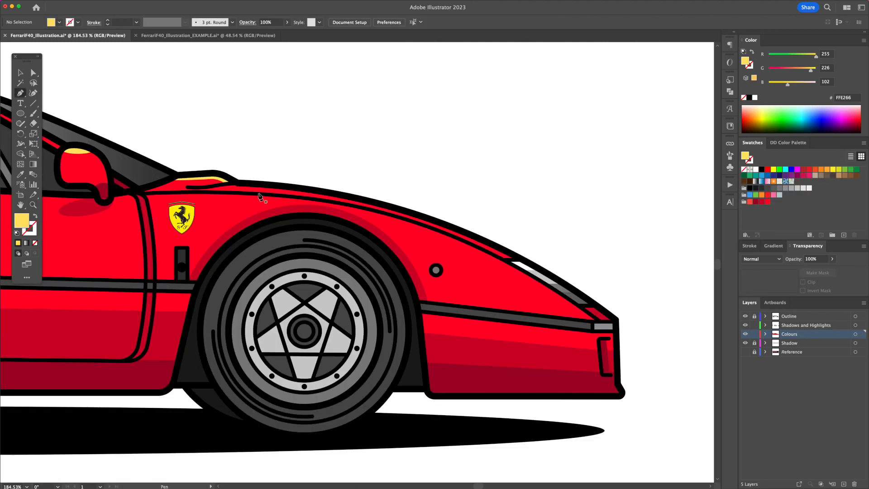
Draw a closed FFE266 shape with the Pen tool along the bonnet's upper edge from the bulge to the headlight, extending above the body.
{"action": "left_click_drag", "start_coordinate": [260, 196], "coordinate": [470, 241]}
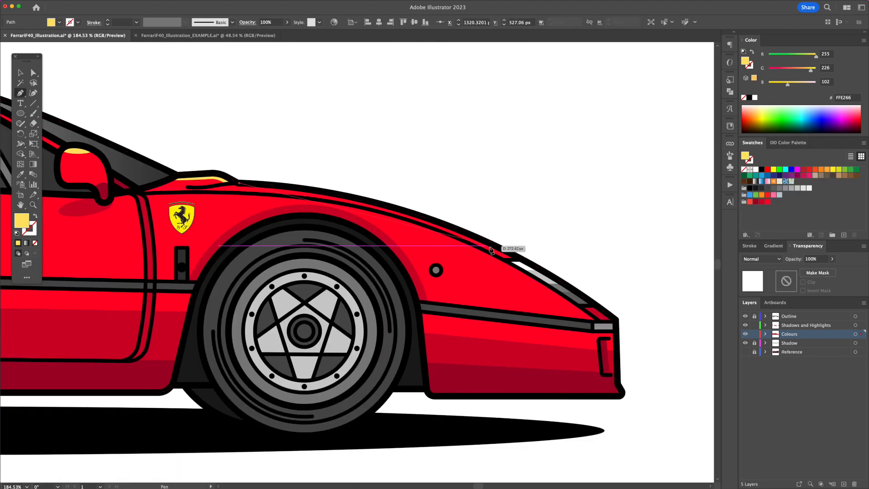
{"action": "left_click_drag", "start_coordinate": [594, 322], "coordinate": [596, 319]}
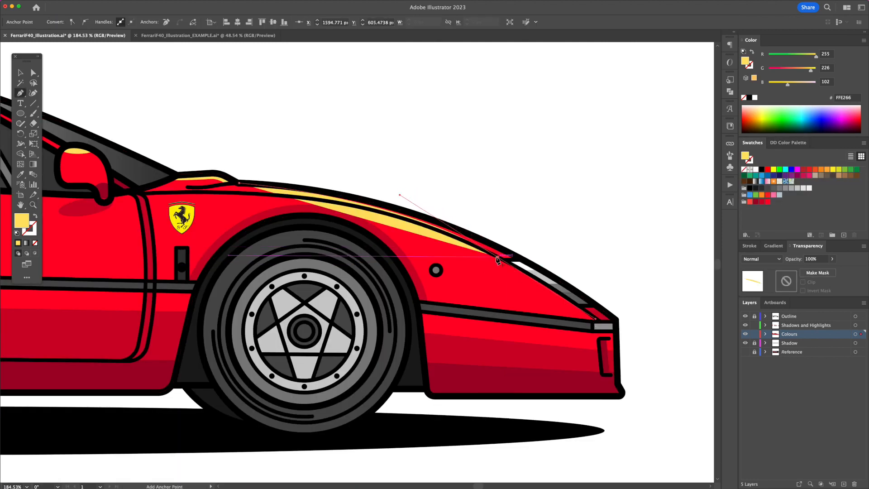
{"action": "left_click", "coordinate": [521, 259]}
{"action": "left_click", "coordinate": [516, 225]}
{"action": "left_click", "coordinate": [386, 175]}
{"action": "left_click", "coordinate": [314, 167]}
{"action": "left_click", "coordinate": [239, 183]}
Remove the part of the bonnet highlight outside the red bodywork with Shape Builder.
{"action": "key", "text": "v"}
{"action": "left_click", "coordinate": [427, 238], "text": "shift"}
{"action": "key", "text": "shift+m"}
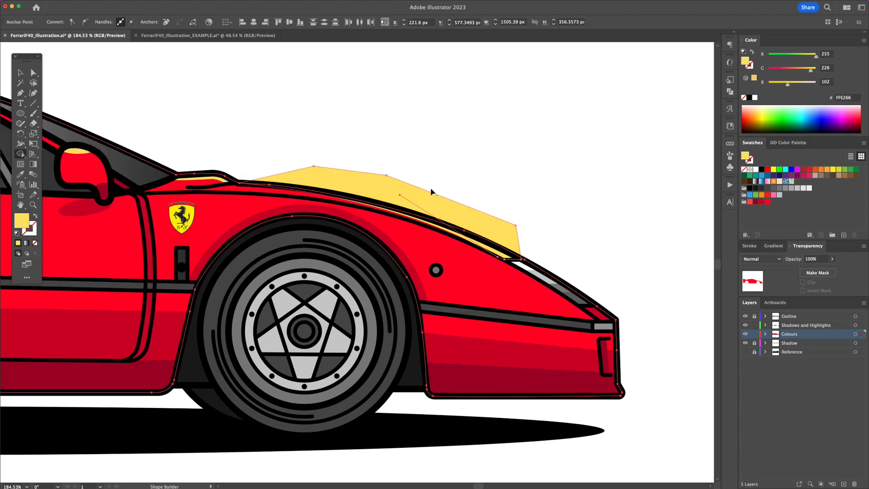
{"action": "left_click", "coordinate": [432, 193], "text": "alt"}
Add a rectangular white highlight to the upper part of the grey side marker behind the rear wheel, trimming the excess with Shape Builder.
{"action": "left_click_drag", "start_coordinate": [20, 114], "coordinate": [54, 113]}
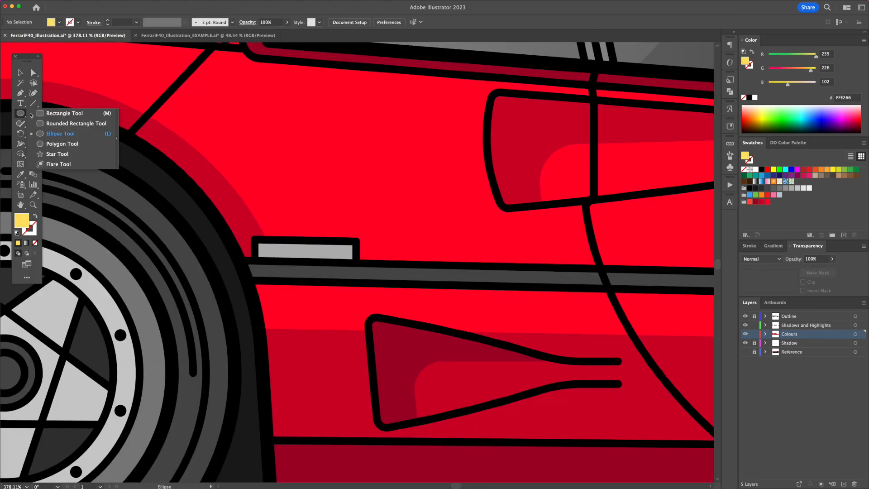
{"action": "mouse_move", "coordinate": [226, 197]}
{"action": "left_mouse_down"}
{"action": "mouse_move", "coordinate": [365, 233]}
{"action": "mouse_move", "coordinate": [372, 253]}
{"action": "mouse_move", "coordinate": [381, 251]}
{"action": "left_mouse_up"}
{"action": "key", "text": "a"}
{"action": "key", "text": "v"}
{"action": "scroll", "coordinate": [381, 251], "scroll_direction": "right", "scroll_amount": 1}
{"action": "left_click", "coordinate": [345, 255], "text": "shift"}
{"action": "key", "text": "shift+m"}
{"action": "left_click", "coordinate": [367, 233], "text": "alt"}
{"action": "key", "text": "v"}
{"action": "left_click", "coordinate": [368, 233]}
{"action": "left_click", "coordinate": [334, 249]}
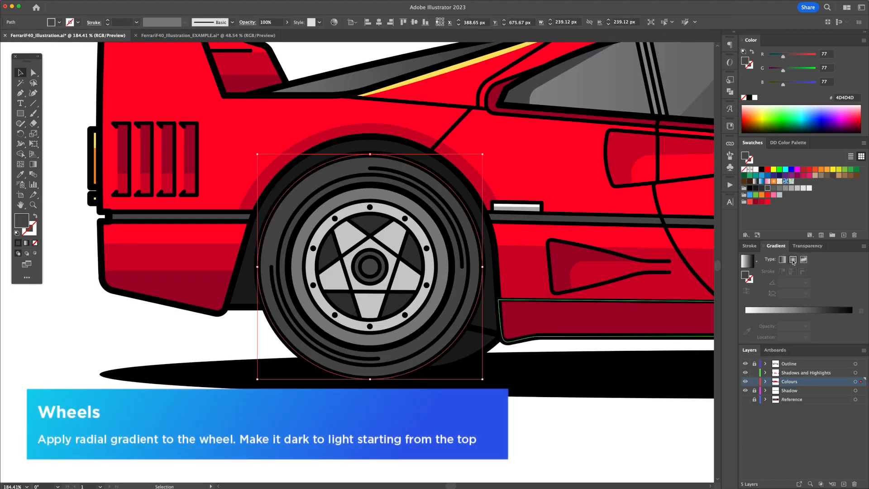
Fill the rear tyre with a radial gradient from 666666 to black, running upward from the lower tyre to its top edge.
{"action": "left_click", "coordinate": [793, 259]}
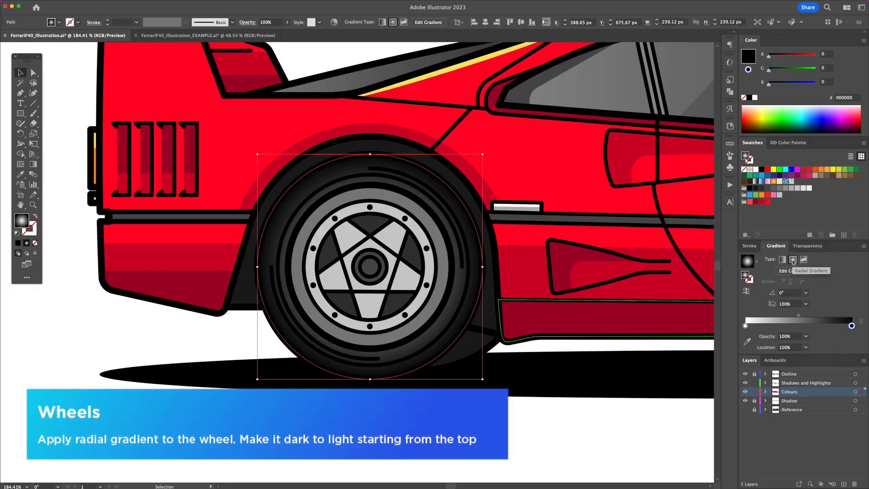
{"action": "left_click_drag", "start_coordinate": [751, 316], "coordinate": [746, 326]}
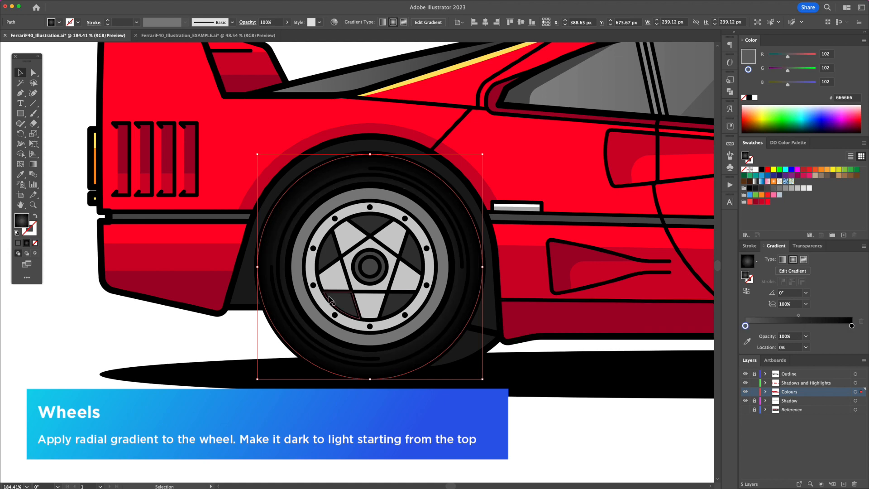
{"action": "key", "text": "g"}
{"action": "left_click_drag", "start_coordinate": [372, 336], "coordinate": [374, 152]}
{"action": "key", "text": "v"}
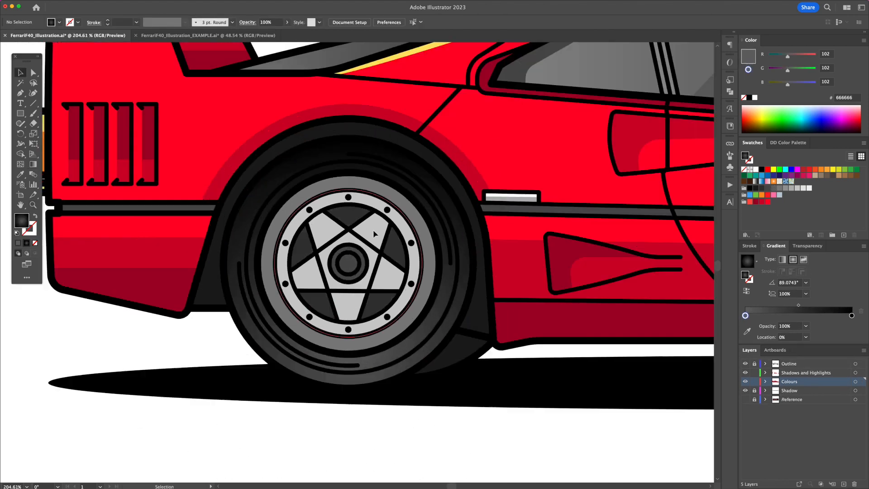
Fill the rear rim with a linear gradient from F2F2F2 at the top to mid grey at the bottom, and select the hub circle.
{"action": "left_click", "coordinate": [373, 230]}
{"action": "left_click", "coordinate": [783, 259]}
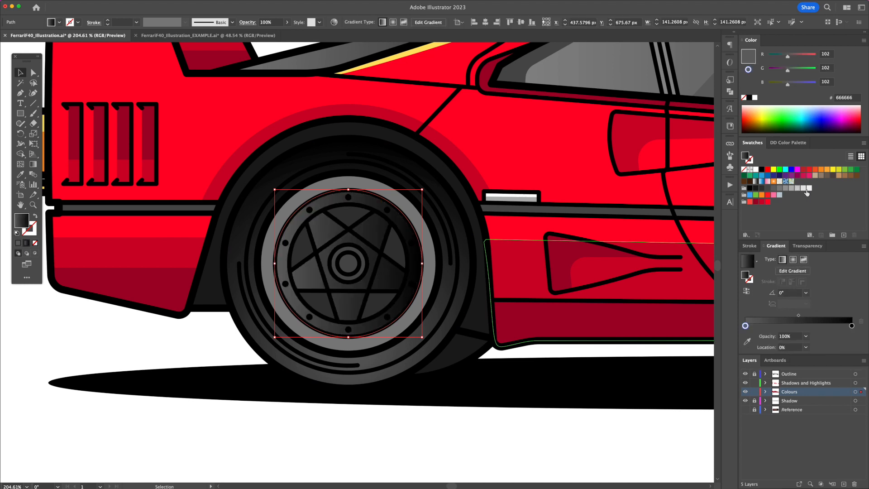
{"action": "left_click_drag", "start_coordinate": [746, 326], "coordinate": [746, 326]}
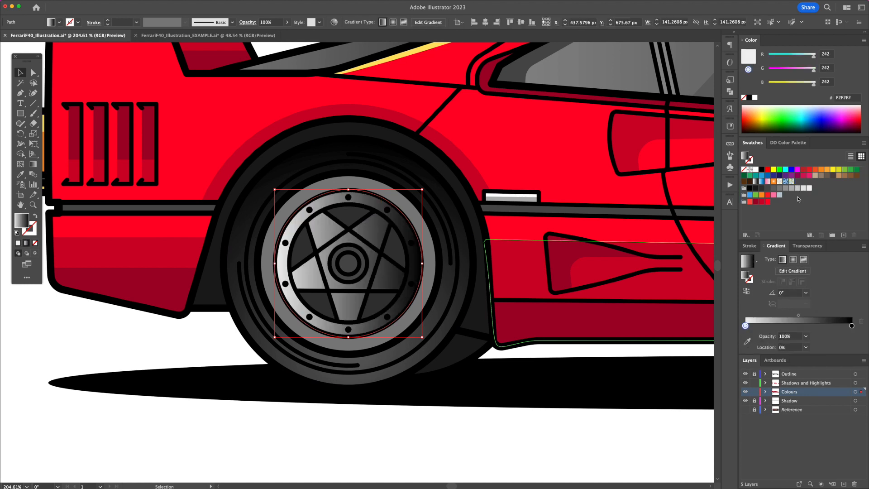
{"action": "left_click_drag", "start_coordinate": [845, 340], "coordinate": [851, 326]}
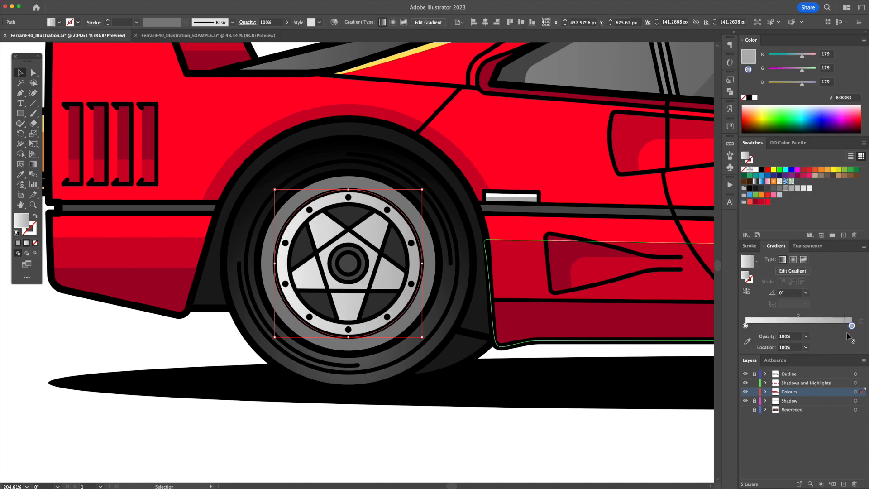
{"action": "key", "text": "g"}
{"action": "left_click_drag", "start_coordinate": [349, 210], "coordinate": [346, 311]}
{"action": "key", "text": "v"}
{"action": "left_click", "coordinate": [359, 342]}
{"action": "left_click", "coordinate": [363, 250]}
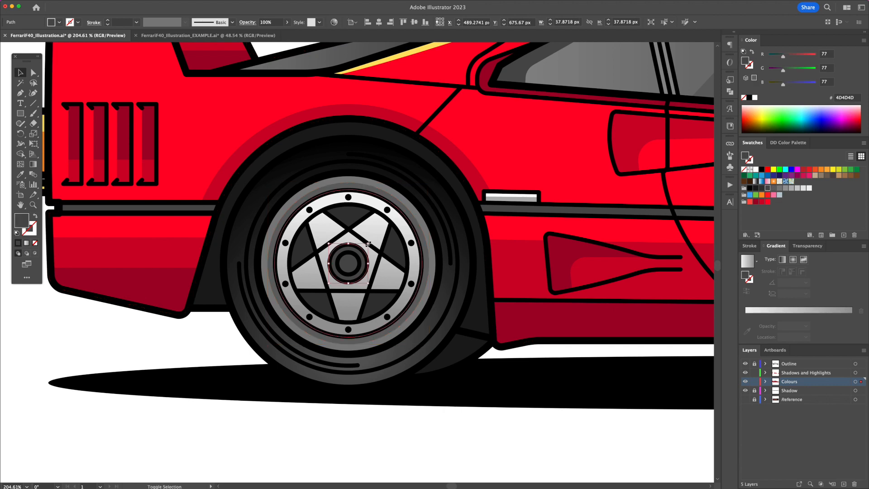
Apply the light grey to 999999 linear gradient to the front rim and redirect it to run vertically.
{"action": "key", "text": "super+0"}
{"action": "left_click", "coordinate": [545, 297]}
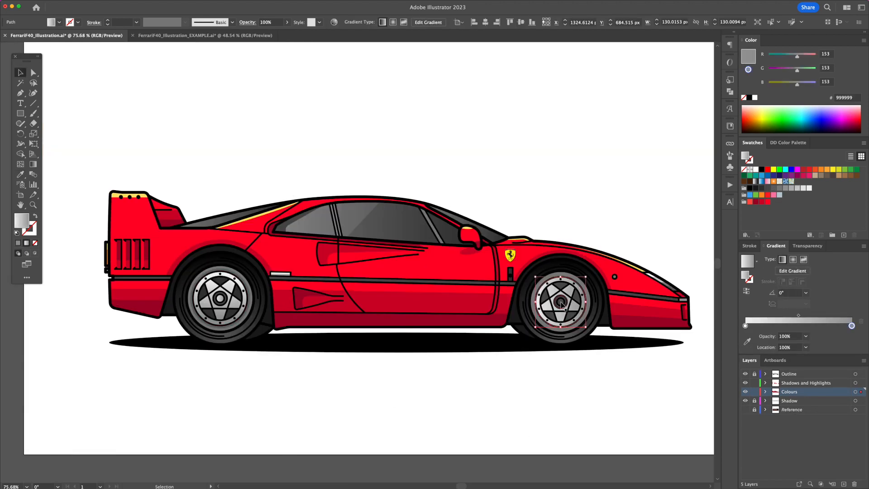
{"action": "left_click", "coordinate": [561, 302]}
{"action": "key", "text": "z"}
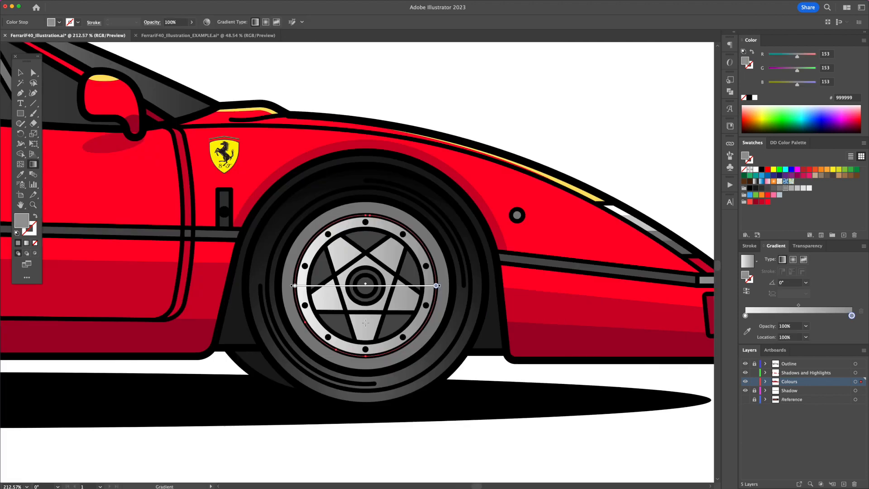
{"action": "left_click_drag", "start_coordinate": [365, 267], "coordinate": [365, 324]}
{"action": "left_click_drag", "start_coordinate": [365, 276], "coordinate": [365, 217]}
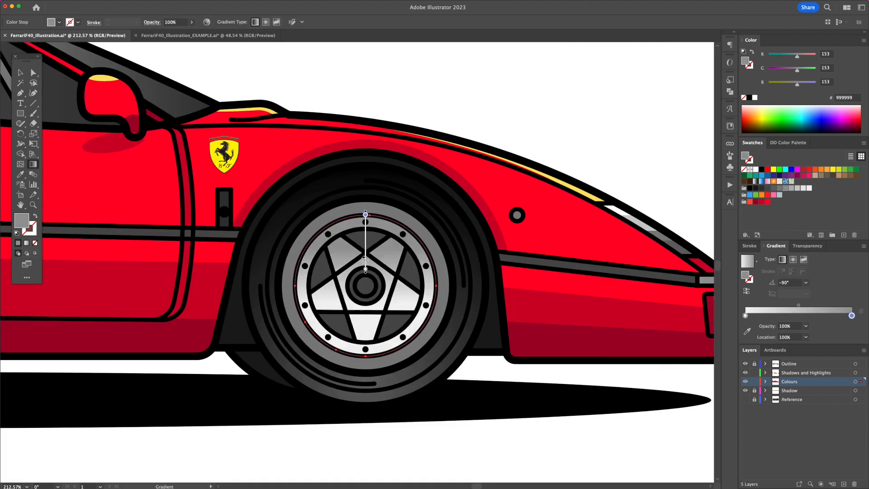
{"action": "mouse_move", "coordinate": [365, 326]}
{"action": "left_mouse_down"}
{"action": "mouse_move", "coordinate": [365, 231]}
{"action": "mouse_move", "coordinate": [362, 318]}
{"action": "left_mouse_up"}
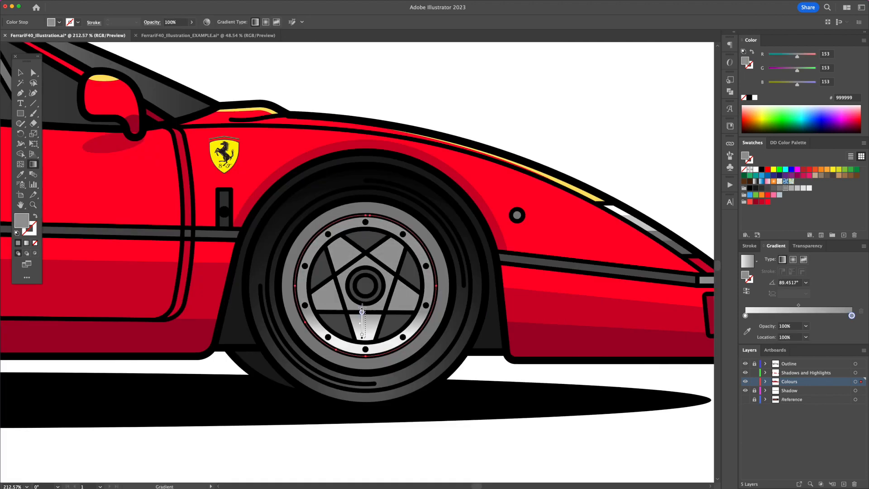
{"action": "key", "text": "v"}
{"action": "key", "text": "super+shift+a"}
{"action": "left_click", "coordinate": [368, 298]}
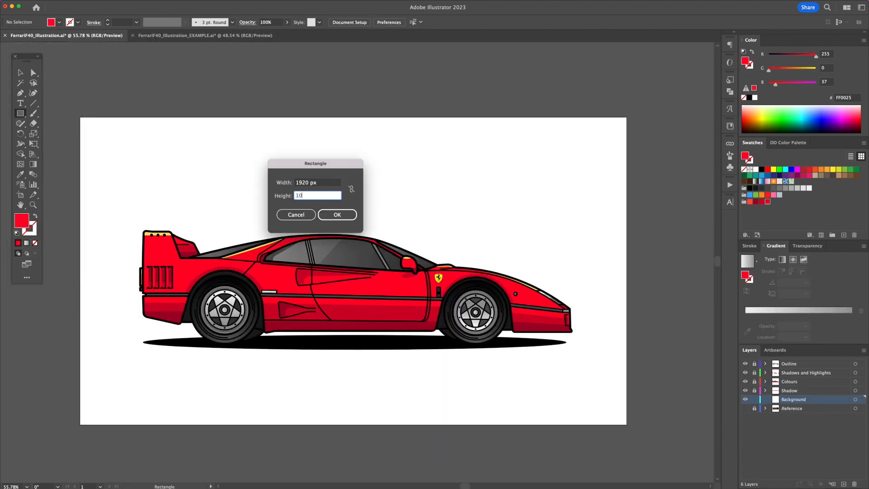
Create a 1920 × 1080 px rectangle filled with FF0025 on the Background layer.
{"action": "type", "text": "80"}
{"action": "key", "text": "Return"}
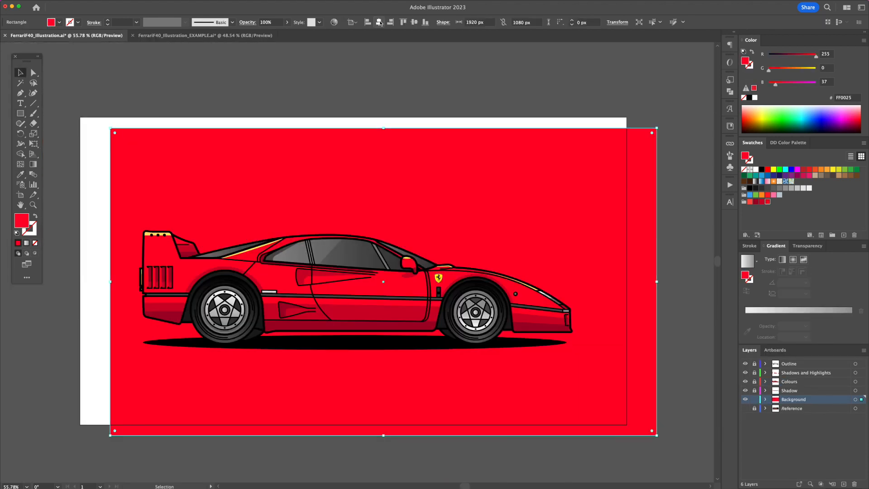